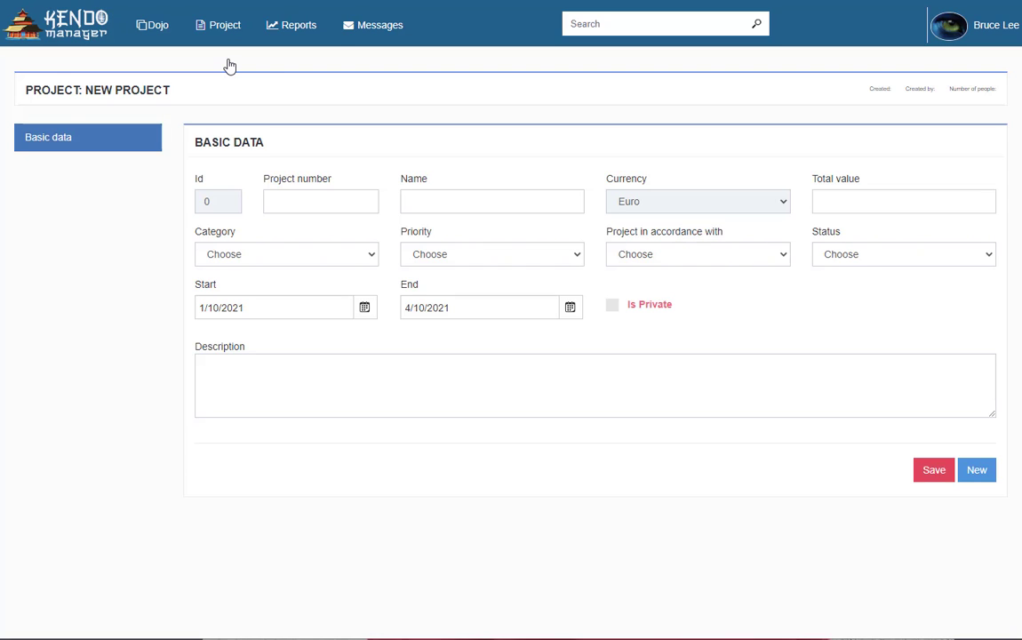
Enter project number 095, name 'Water Supply network' and total value 1000000
{"action": "left_click", "coordinate": [312, 200]}
{"action": "type", "text": "095"}
{"action": "key", "text": "Tab"}
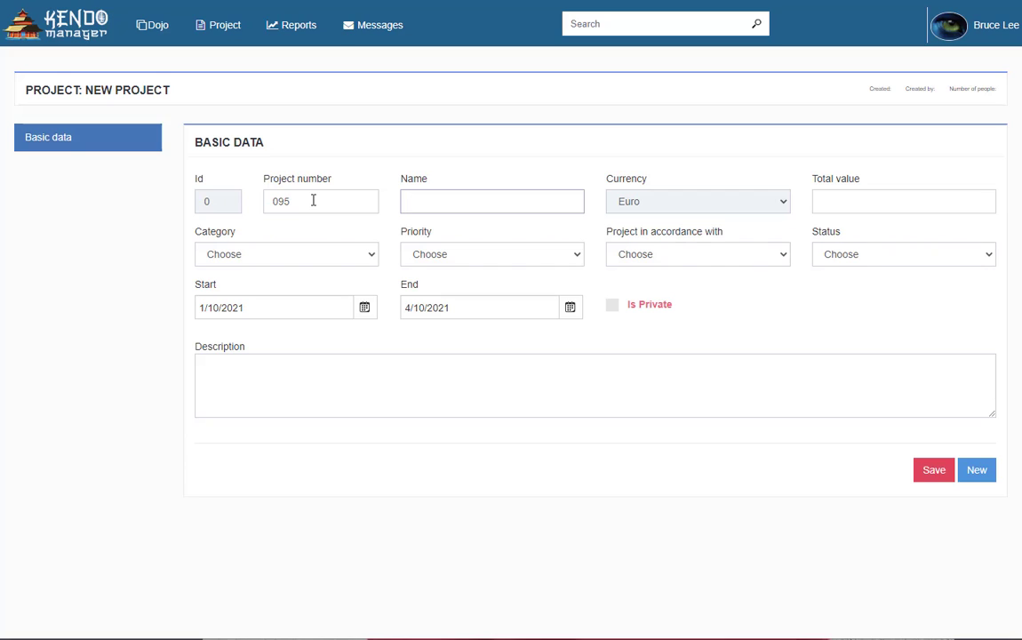
{"action": "type", "text": "Water Supply networ"}
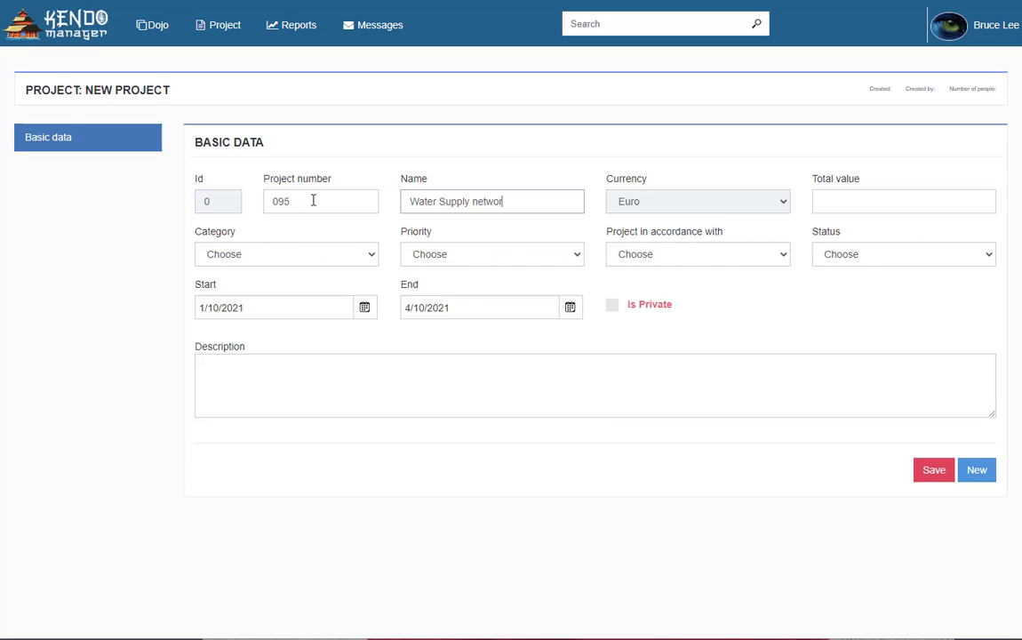
{"action": "type", "text": "k"}
{"action": "left_click", "coordinate": [819, 205]}
{"action": "type", "text": "10"}
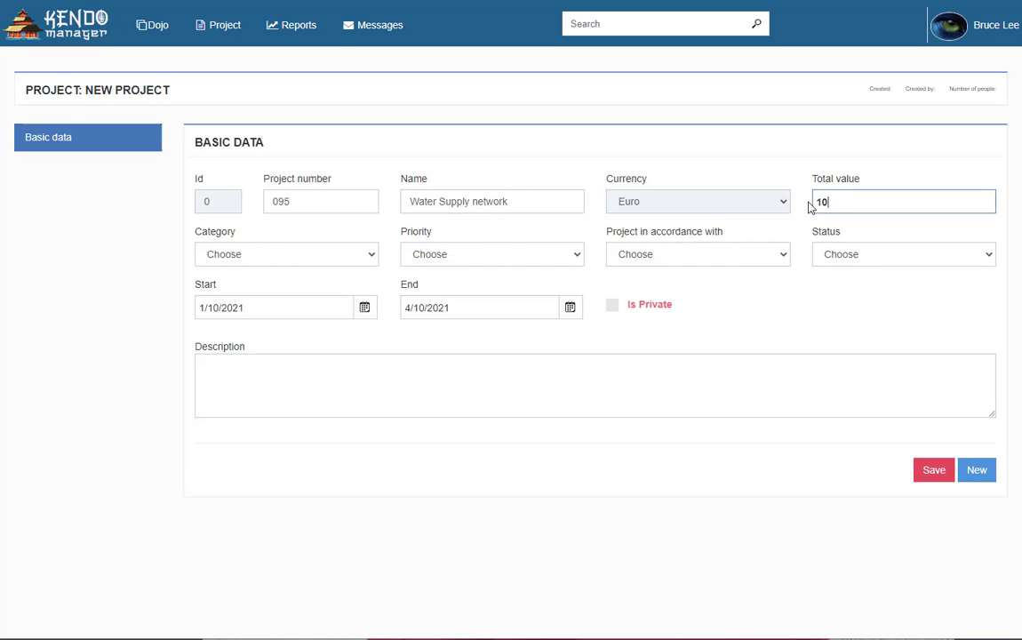
{"action": "type", "text": "00000"}
Set category to Infrastructure projects, priority Normal, alignment Development Strategy and status In progress
{"action": "left_click", "coordinate": [353, 256]}
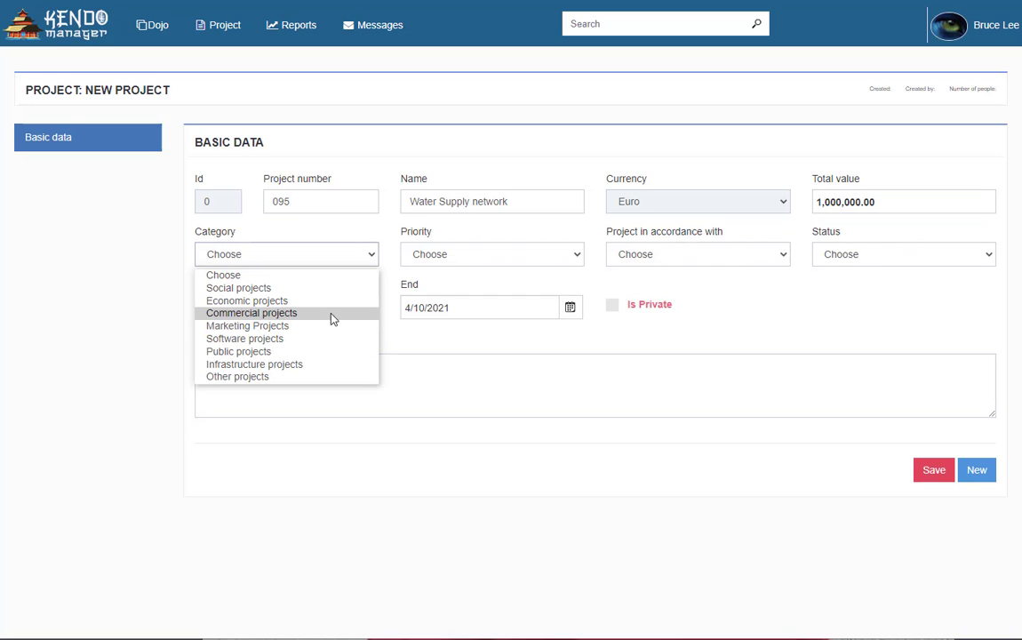
{"action": "left_click", "coordinate": [299, 352]}
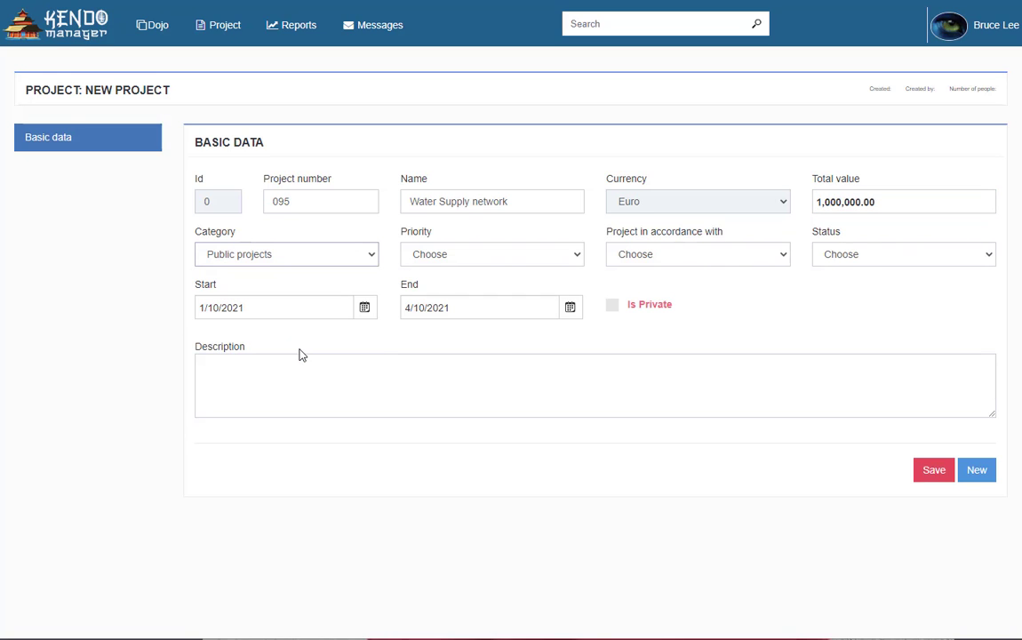
{"action": "left_click", "coordinate": [364, 259]}
{"action": "left_click", "coordinate": [307, 367]}
{"action": "left_click", "coordinate": [574, 255]}
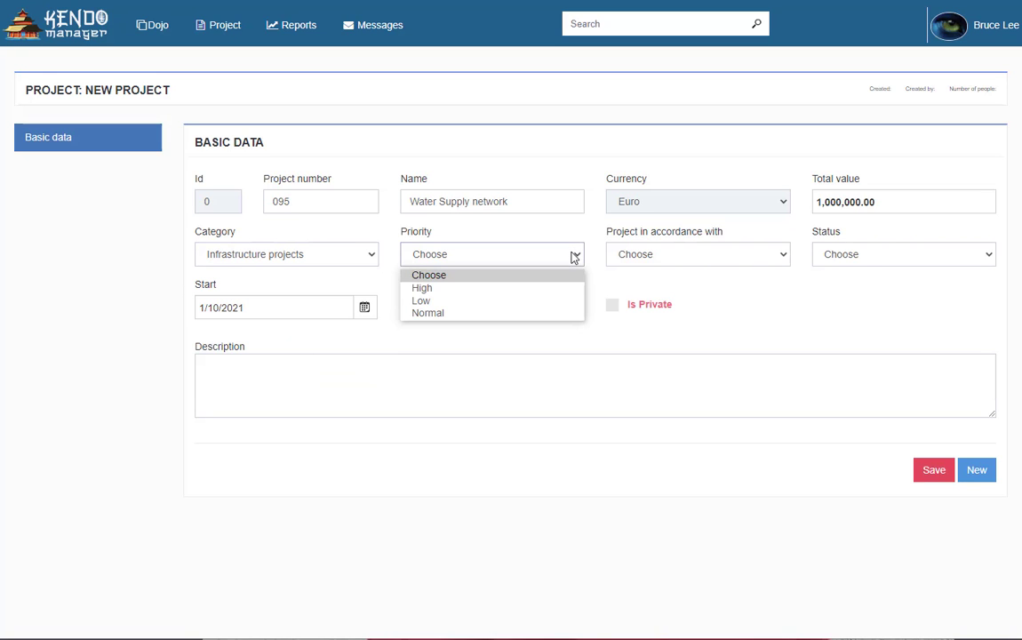
{"action": "left_click", "coordinate": [500, 313]}
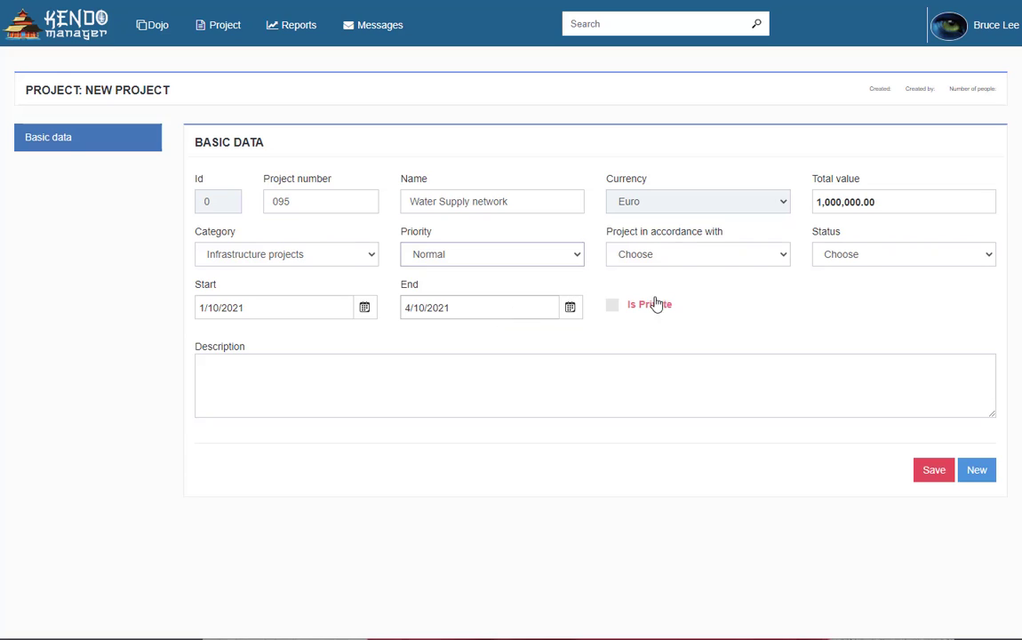
{"action": "left_click", "coordinate": [764, 257]}
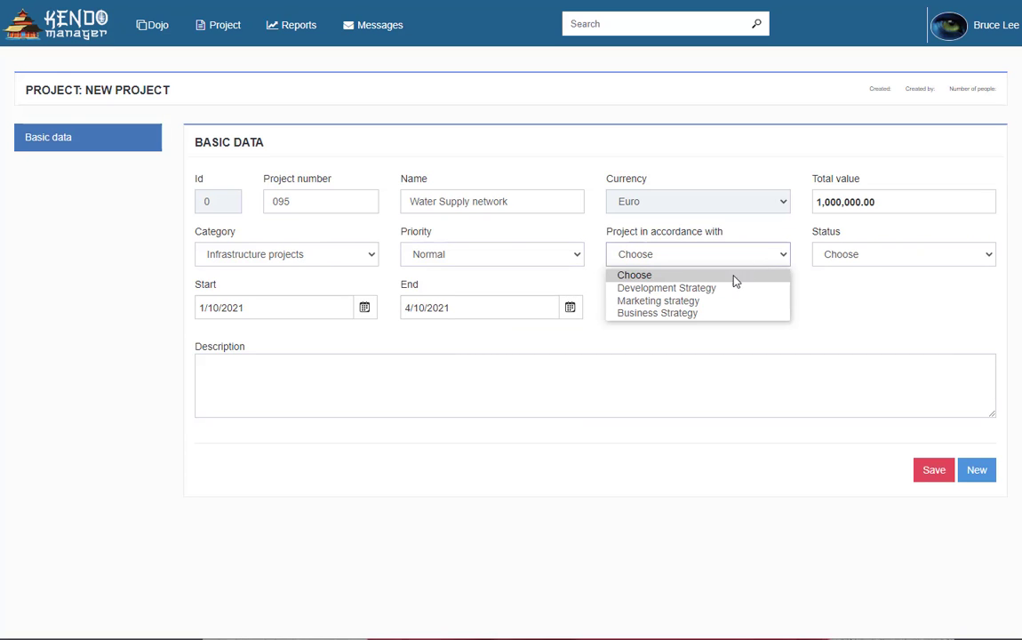
{"action": "left_click", "coordinate": [727, 289]}
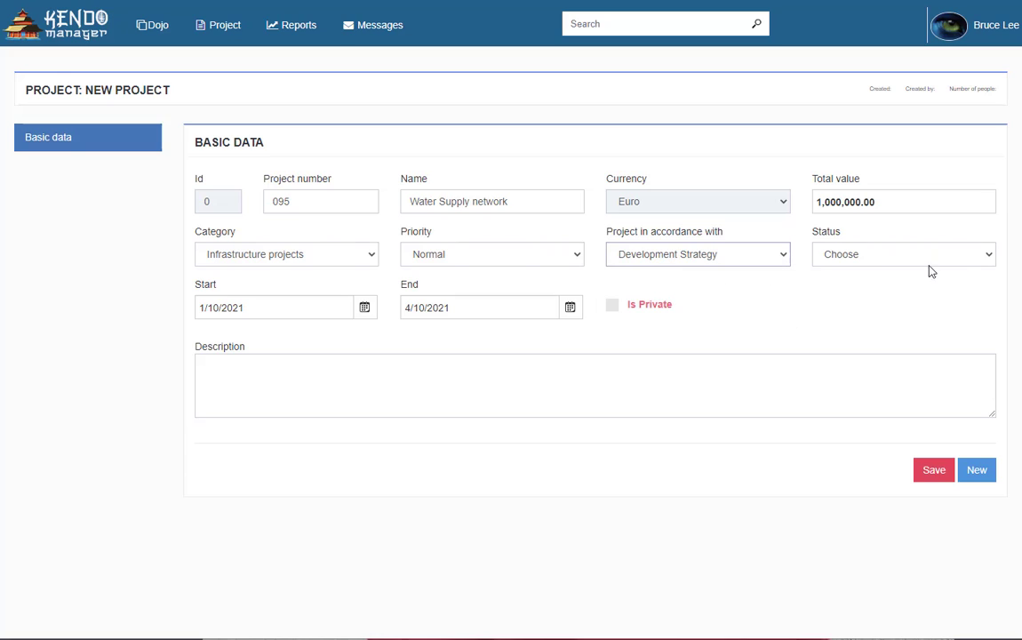
{"action": "left_click", "coordinate": [974, 256]}
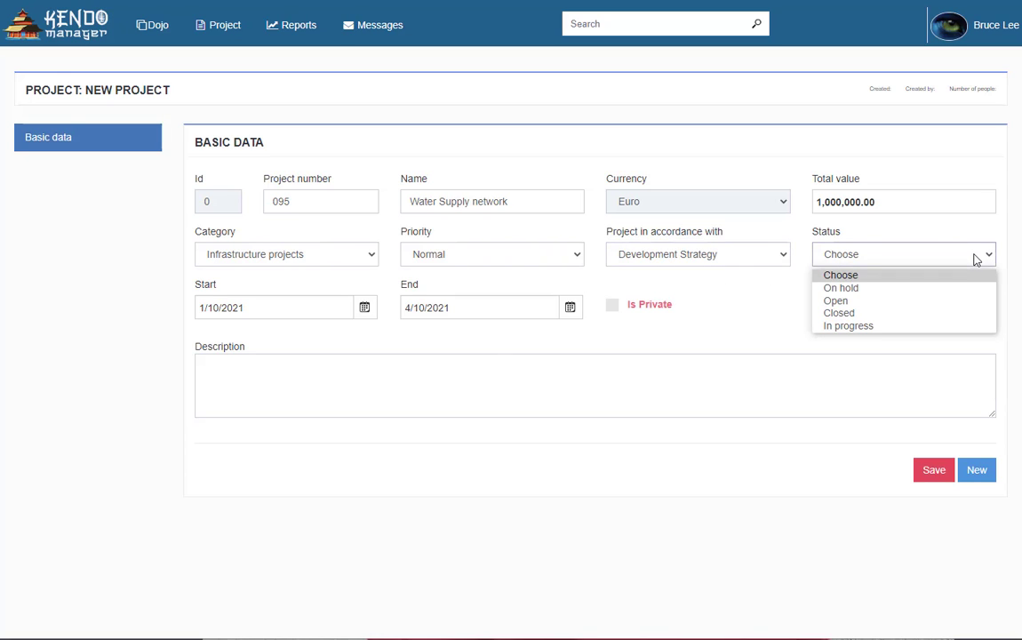
{"action": "left_click", "coordinate": [900, 327]}
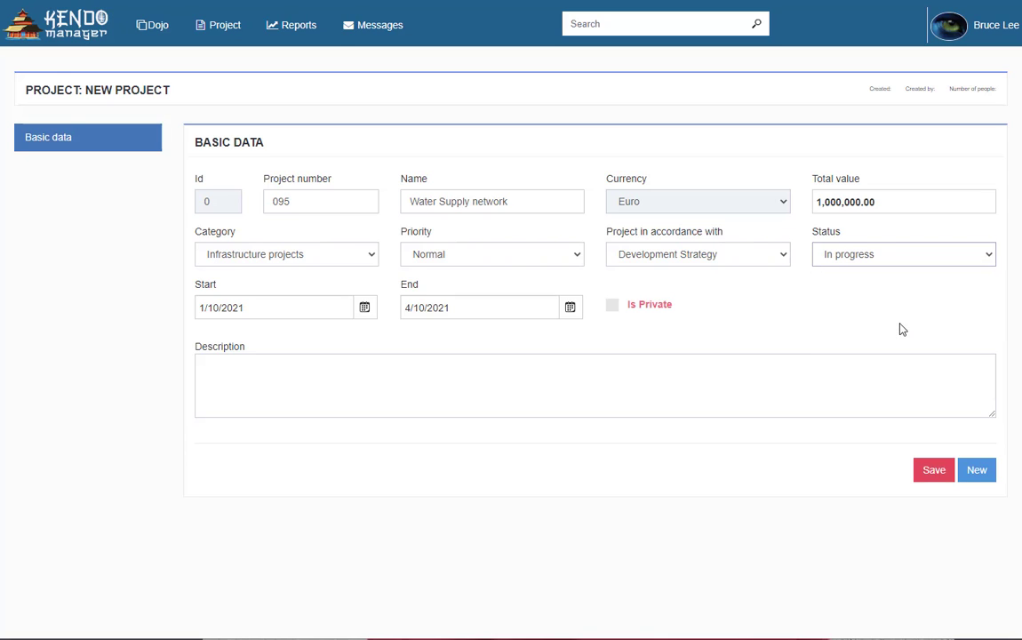
Pick January 11 as the start date and April 9 as the end date
{"action": "left_click", "coordinate": [366, 310]}
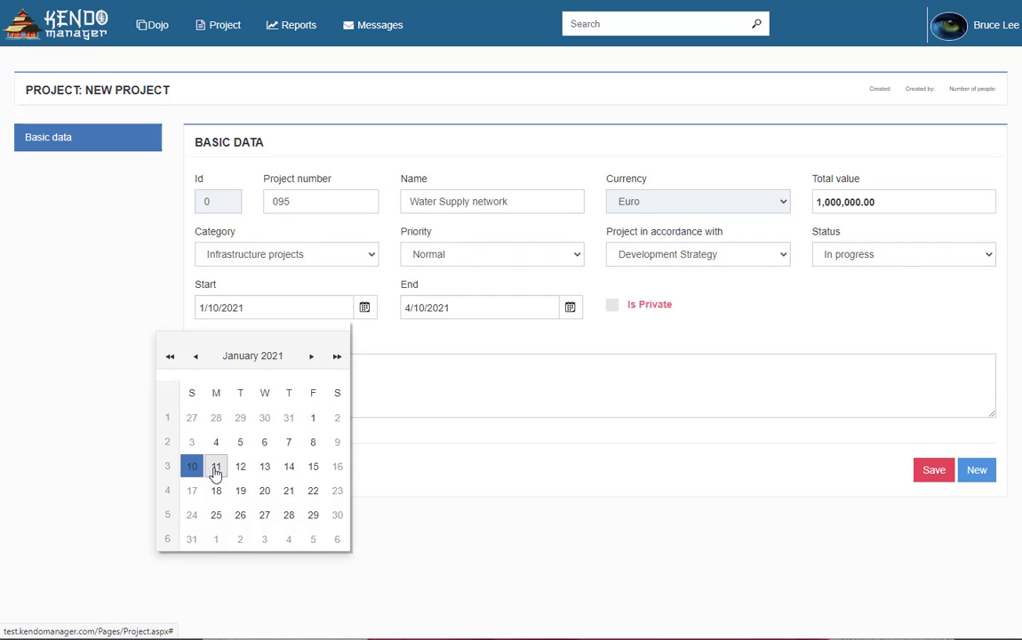
{"action": "left_click", "coordinate": [216, 467]}
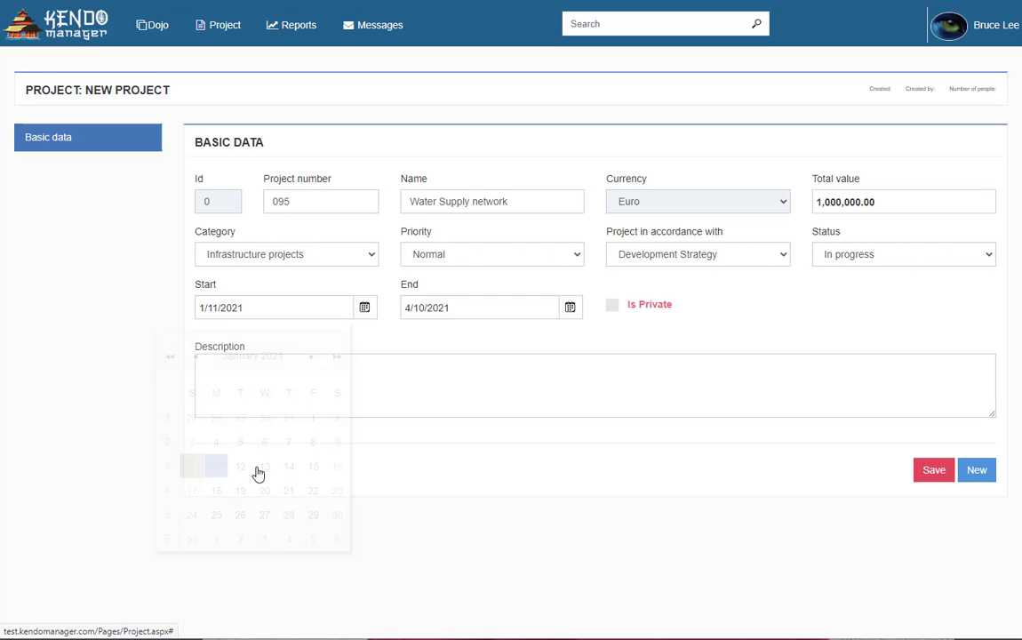
{"action": "left_click", "coordinate": [568, 310]}
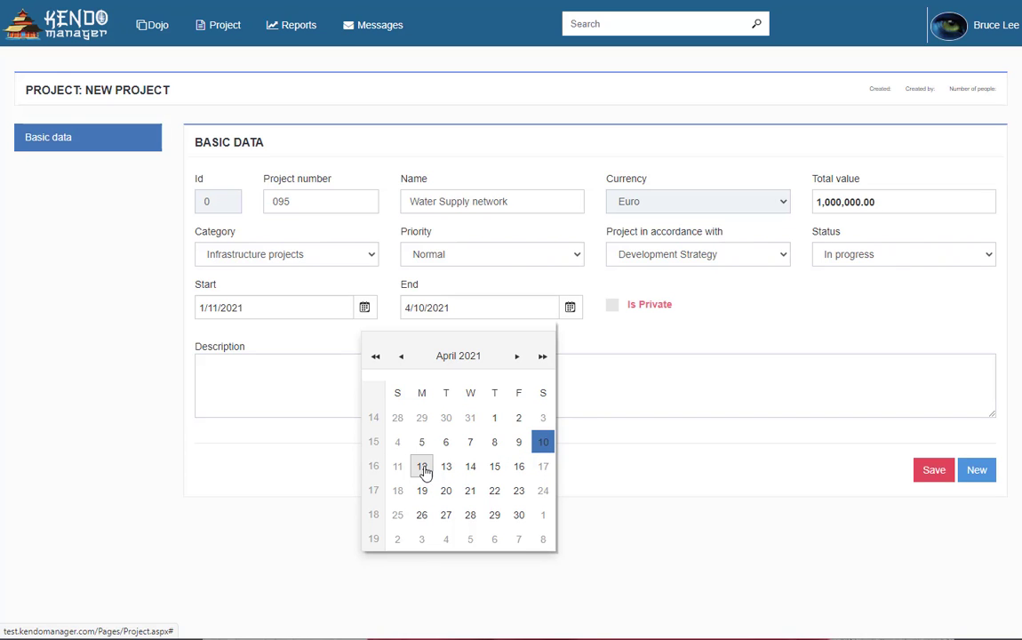
{"action": "left_click", "coordinate": [518, 444]}
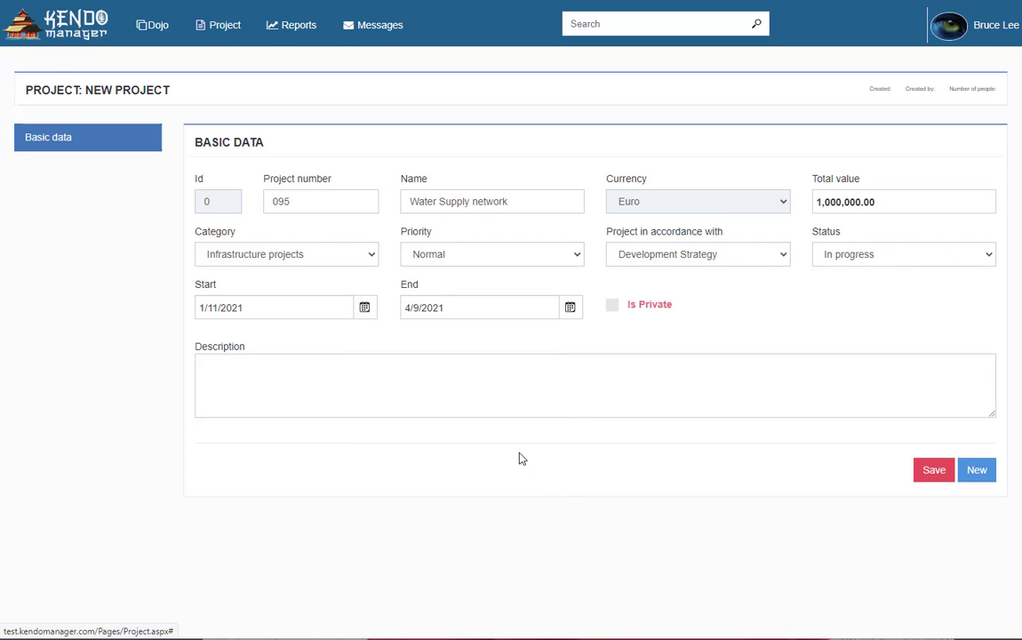
Describe the project as 'Water Supply Network for the city' and save it
{"action": "left_click", "coordinate": [306, 379]}
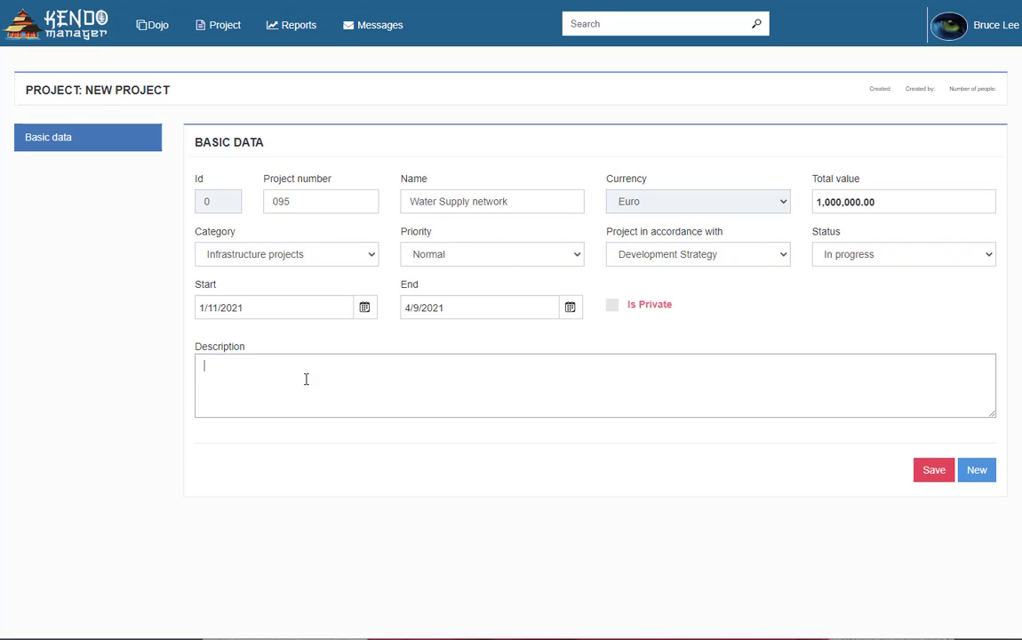
{"action": "type", "text": "Water Supply Network for the city"}
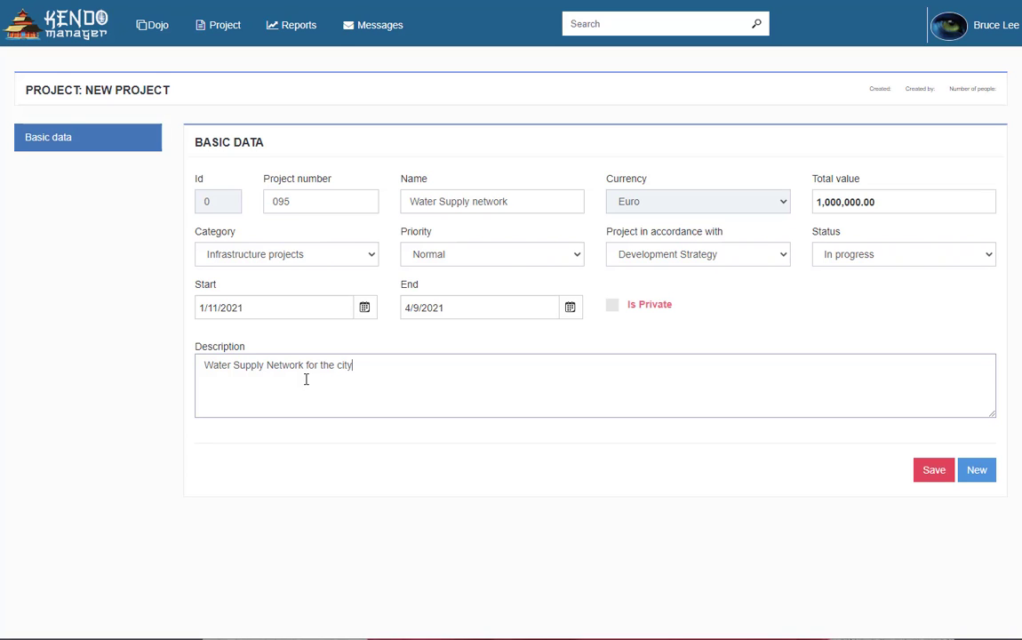
{"action": "left_click", "coordinate": [927, 471]}
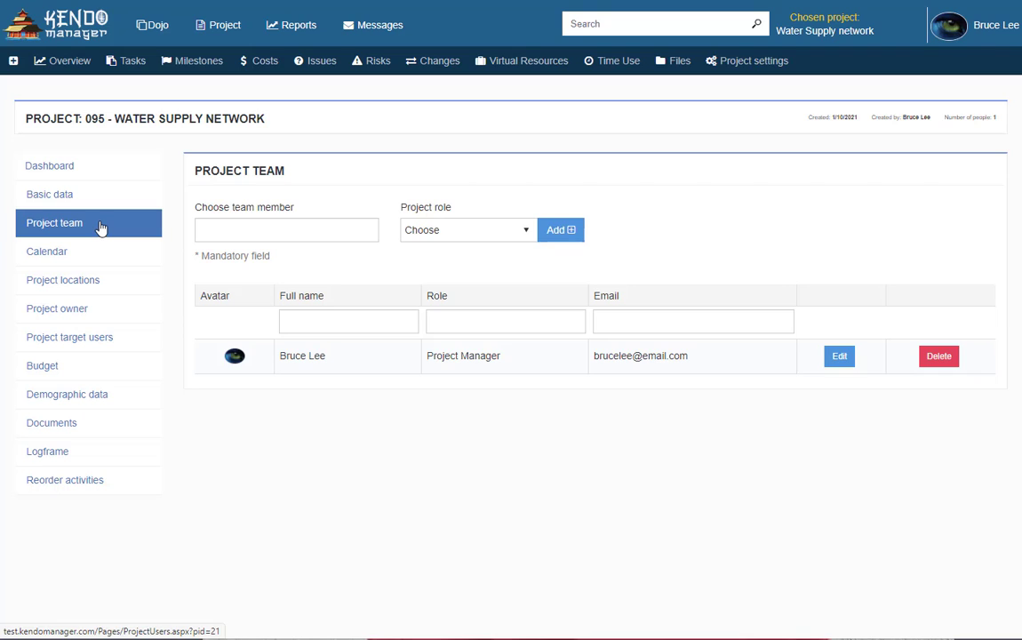
Search for the person by name and add them to the team as Team member
{"action": "left_click", "coordinate": [236, 232]}
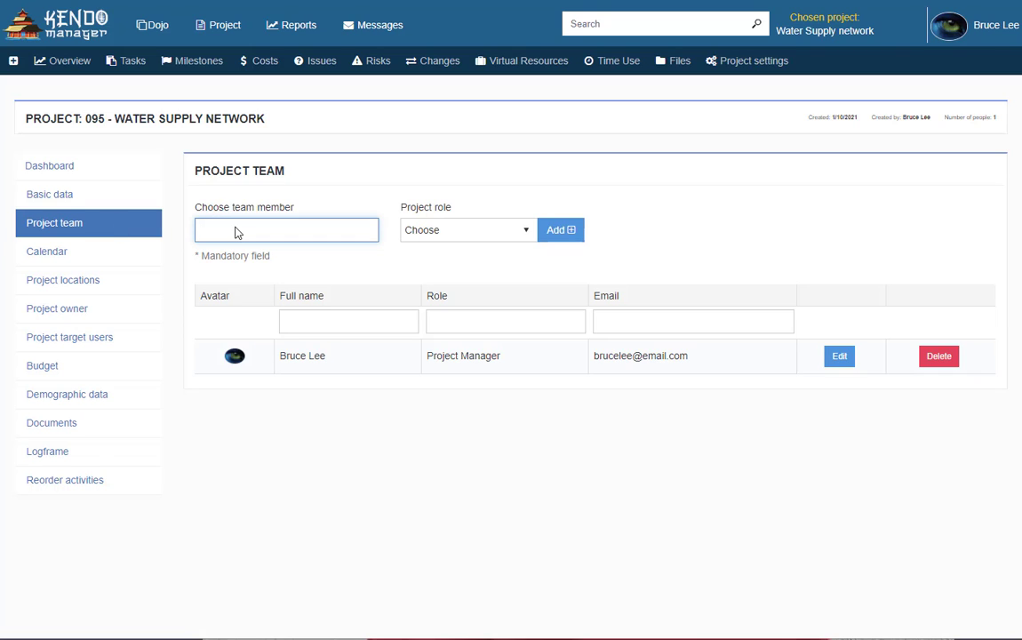
{"action": "type", "text": "joh"}
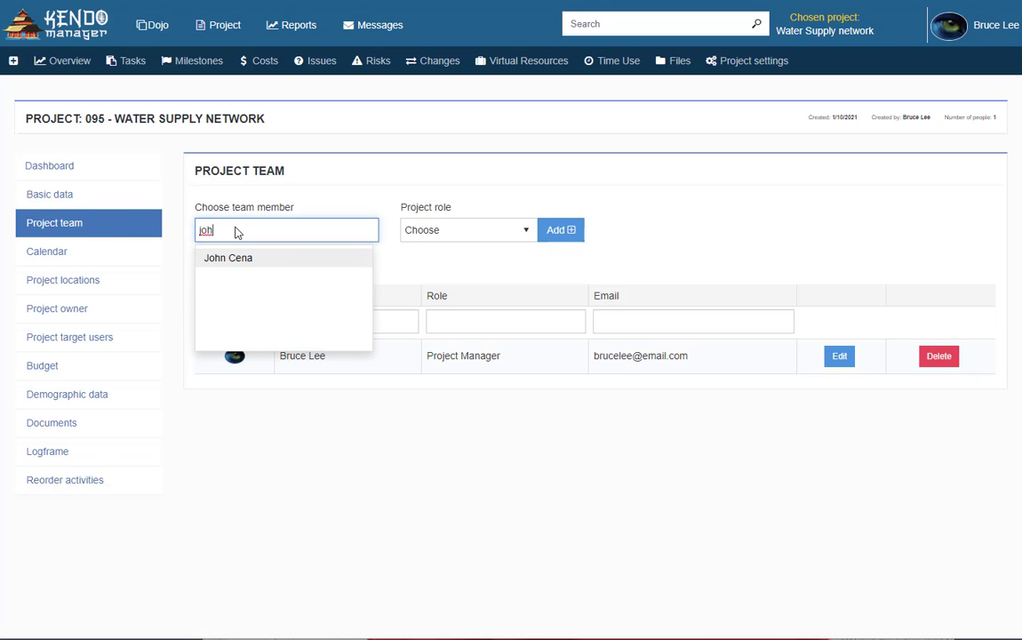
{"action": "type", "text": "n"}
{"action": "left_click", "coordinate": [278, 257]}
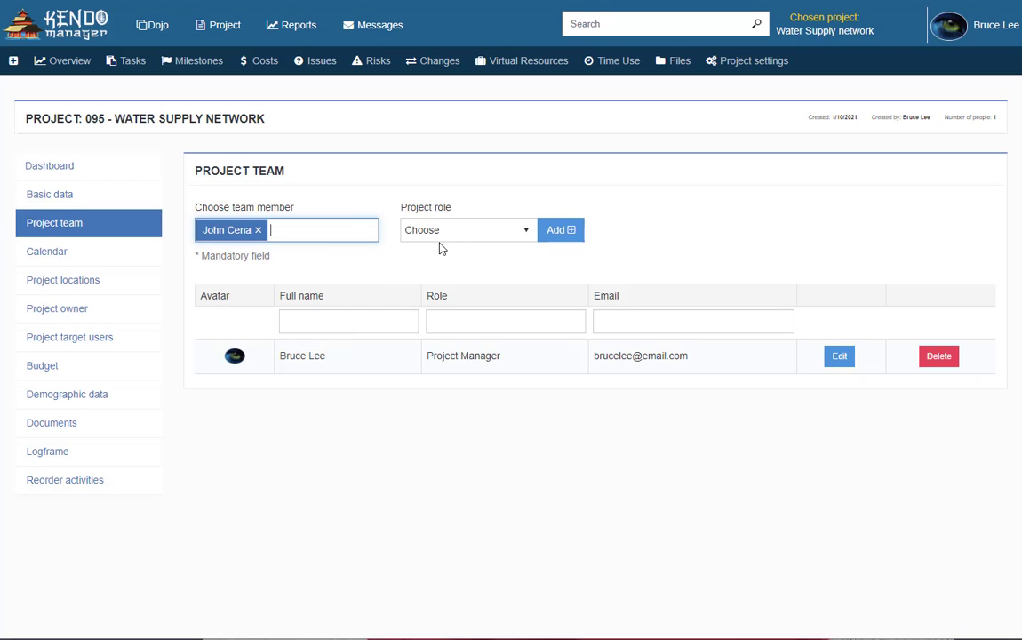
{"action": "left_click", "coordinate": [521, 231]}
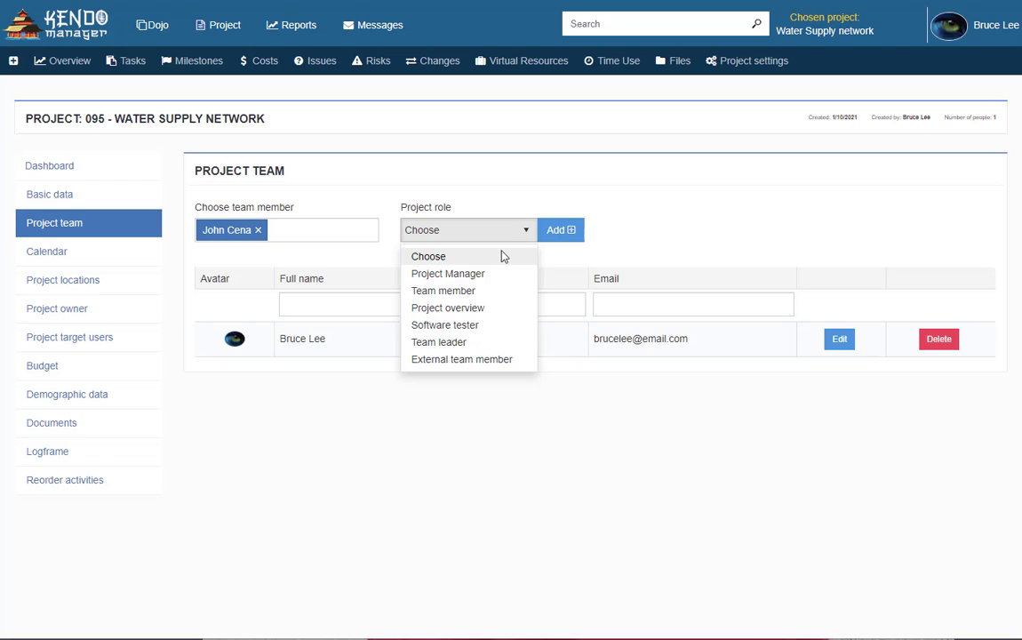
{"action": "left_click", "coordinate": [486, 294]}
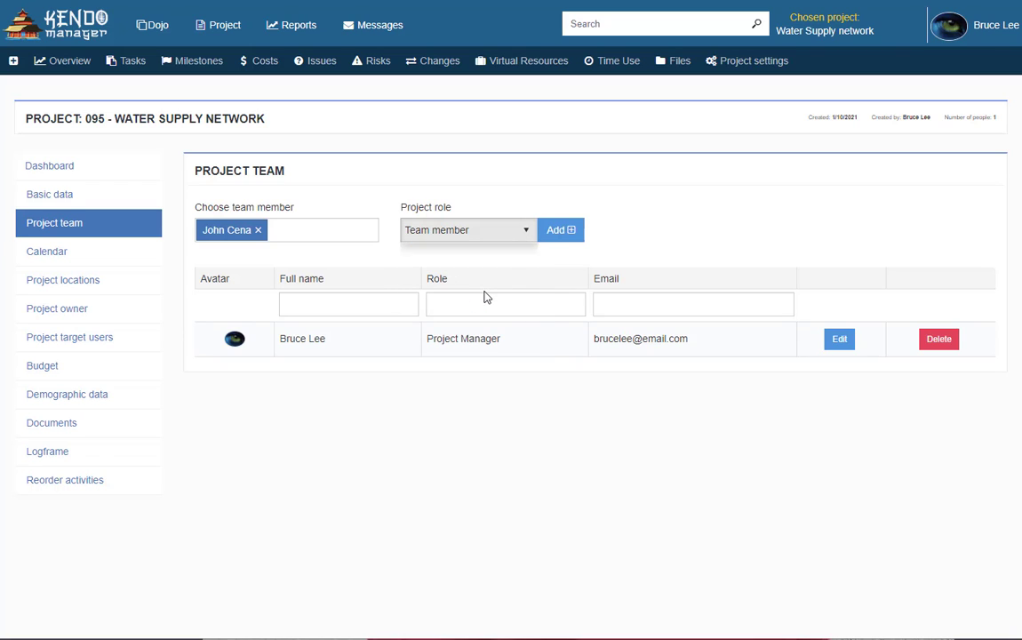
{"action": "left_click", "coordinate": [560, 238]}
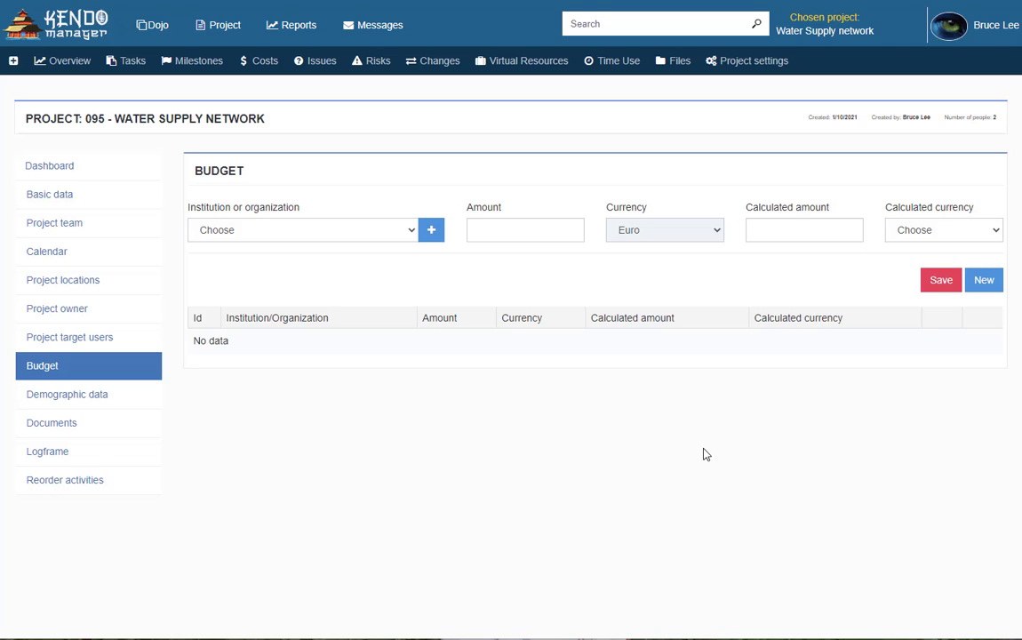
Save a Spider budget entry of 1000000 calculated as 195000 Convertible Marks
{"action": "left_click", "coordinate": [80, 371]}
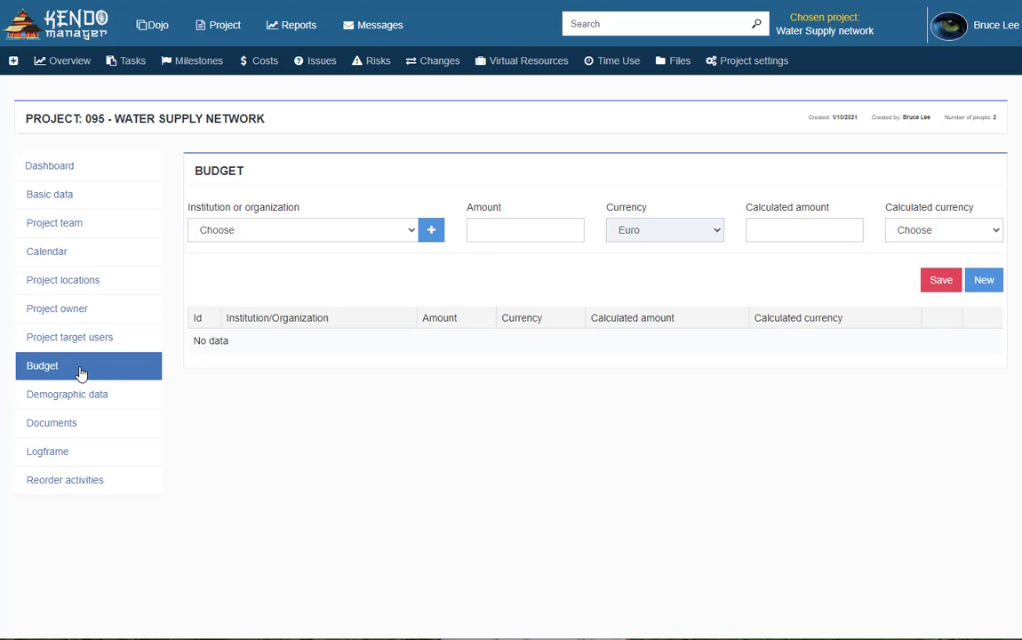
{"action": "left_click", "coordinate": [408, 233]}
{"action": "left_click", "coordinate": [360, 265]}
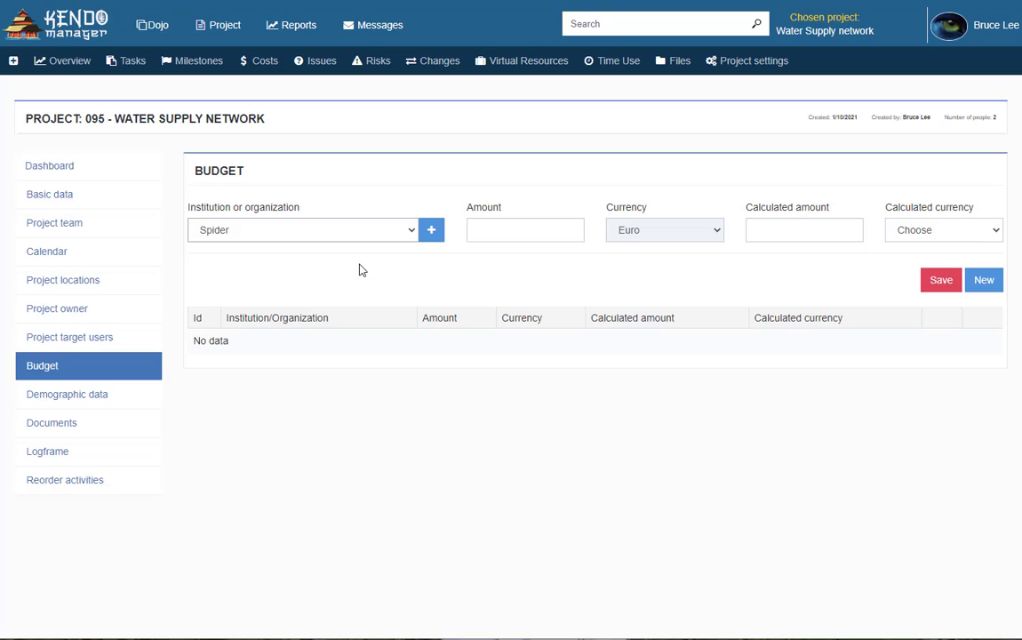
{"action": "left_click", "coordinate": [507, 232]}
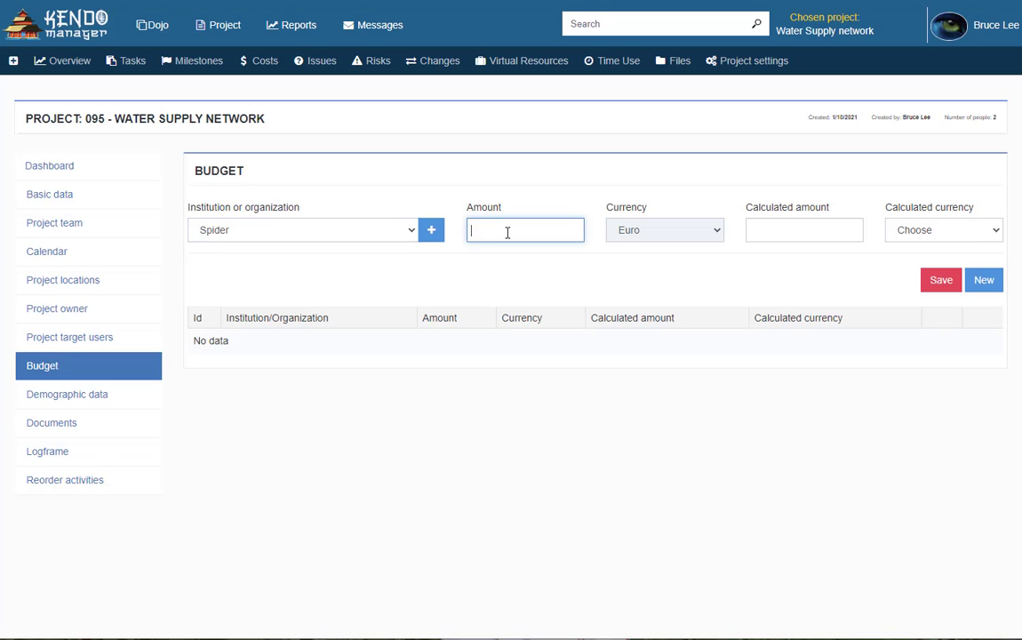
{"action": "type", "text": "1000000"}
{"action": "left_click", "coordinate": [788, 232]}
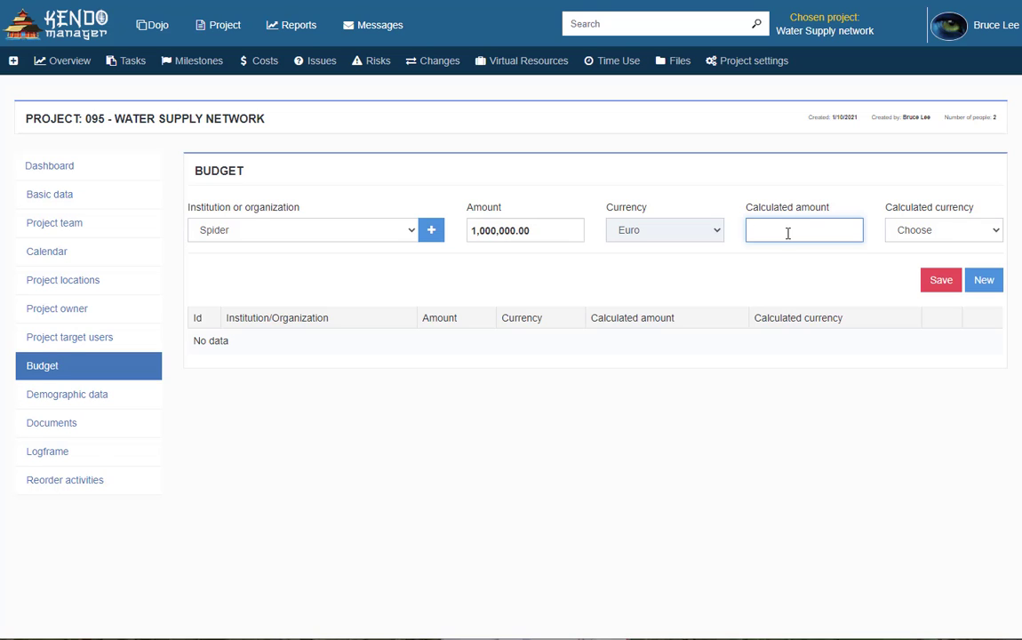
{"action": "type", "text": "195000"}
{"action": "left_click", "coordinate": [982, 231]}
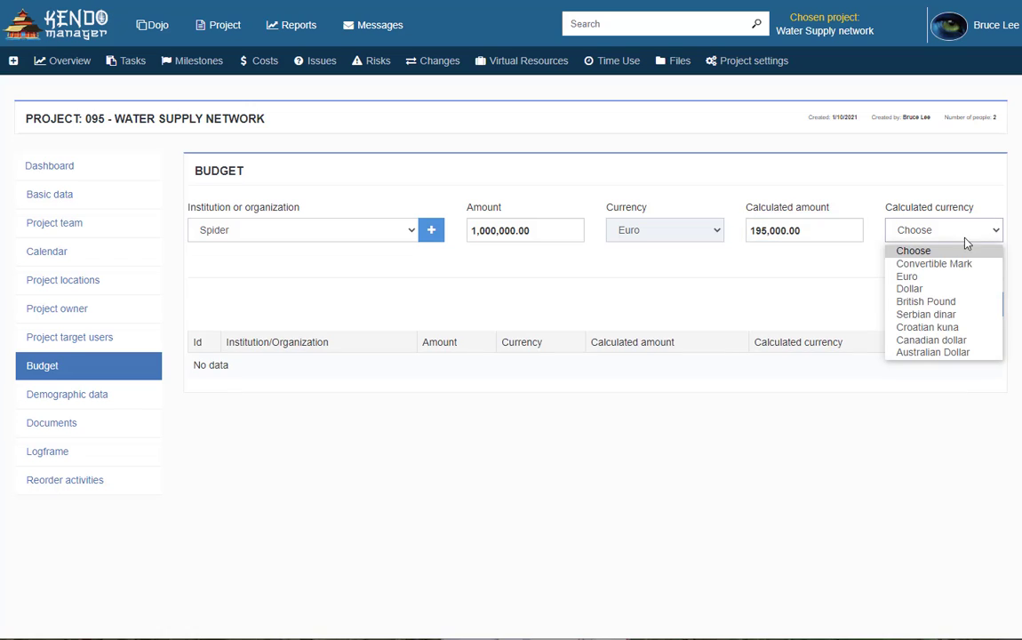
{"action": "left_click", "coordinate": [944, 265]}
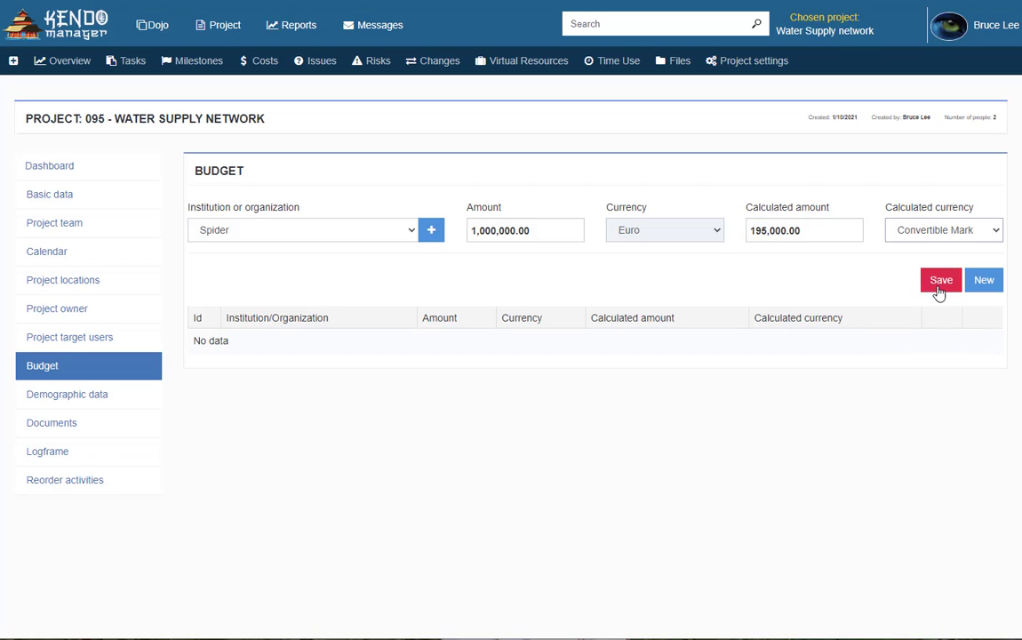
{"action": "left_click", "coordinate": [940, 281]}
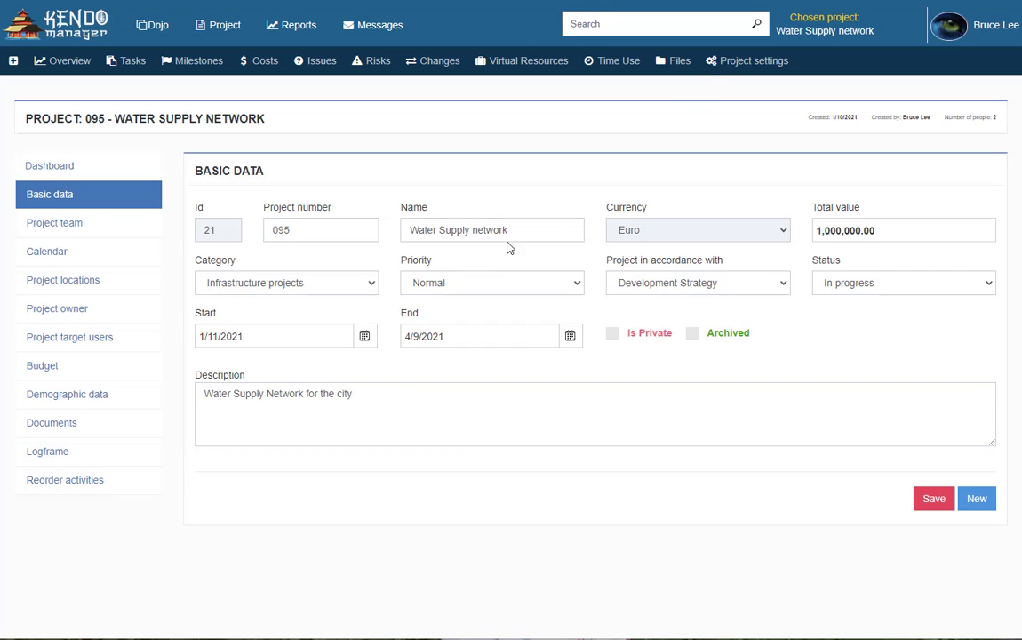
In project settings, make Project team, Calendar, Project owner, Project budget and Documents visible
{"action": "left_click", "coordinate": [731, 68]}
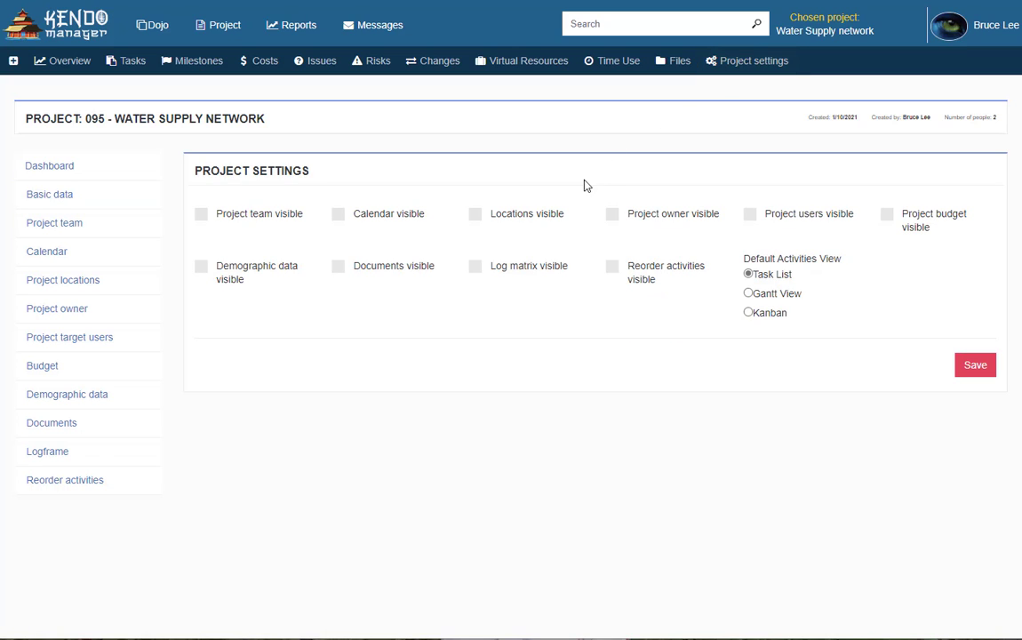
{"action": "left_click", "coordinate": [202, 217]}
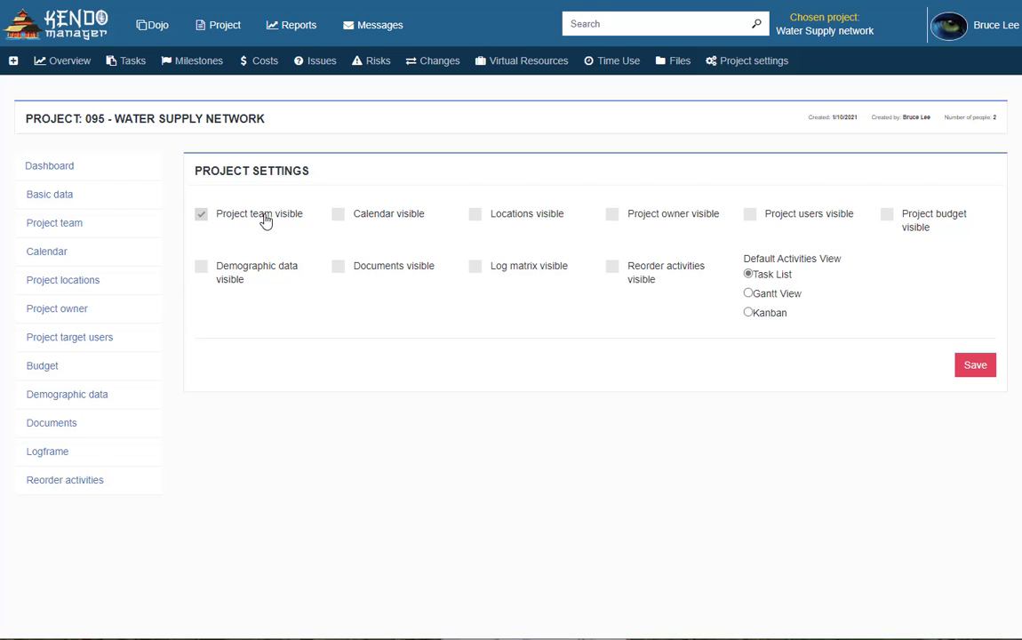
{"action": "left_click", "coordinate": [339, 217]}
{"action": "left_click", "coordinate": [614, 218]}
{"action": "left_click", "coordinate": [889, 218]}
{"action": "left_click", "coordinate": [339, 268]}
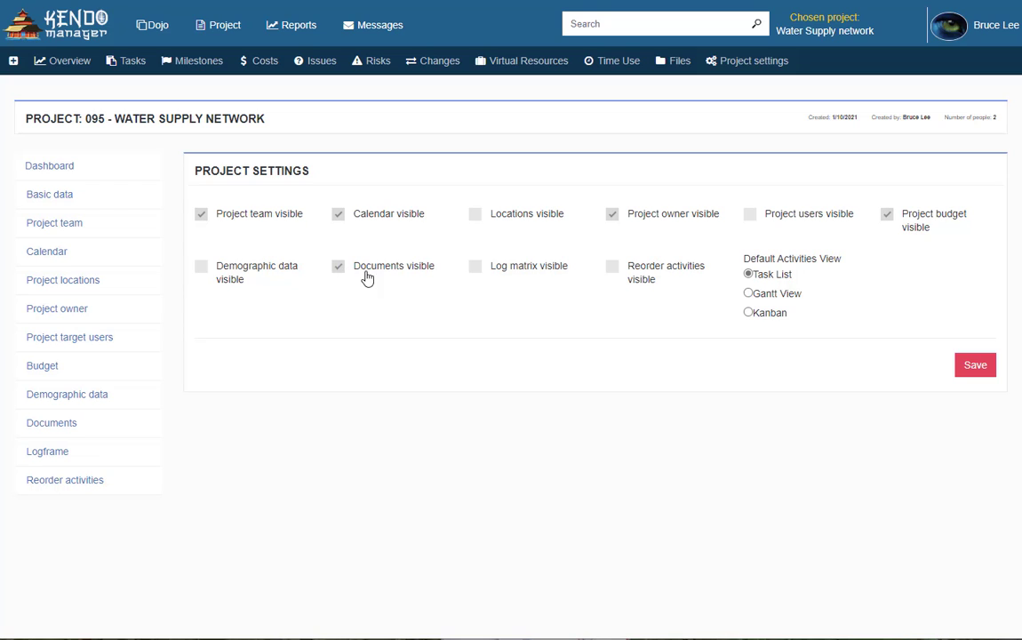
Keep Task List as the default activities view and save the settings
{"action": "left_click", "coordinate": [752, 295]}
{"action": "left_click", "coordinate": [752, 315]}
{"action": "left_click", "coordinate": [749, 274]}
{"action": "left_click", "coordinate": [971, 368]}
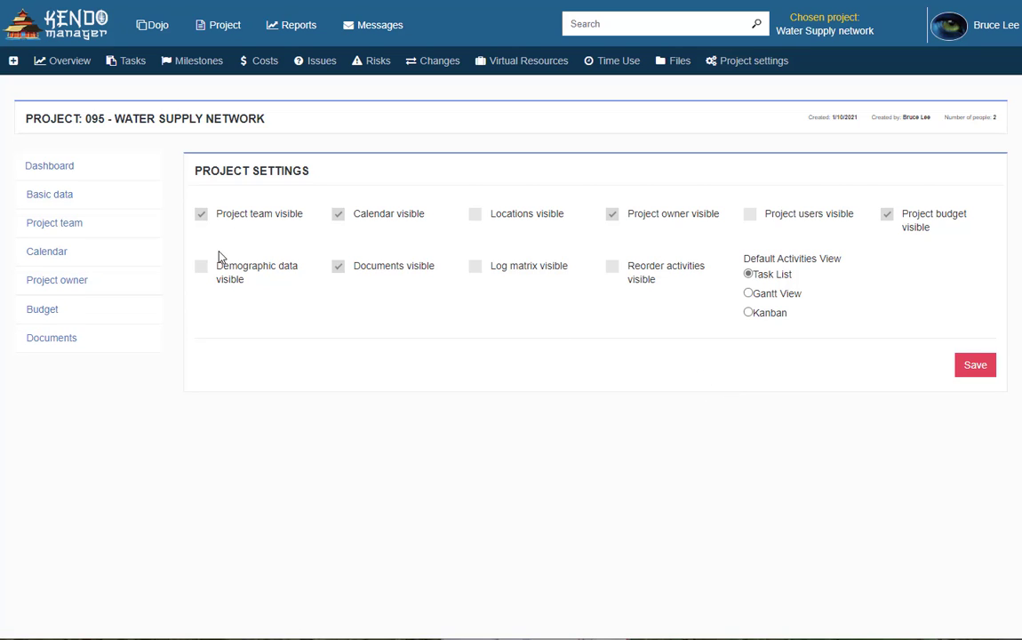
{"action": "left_click", "coordinate": [63, 203]}
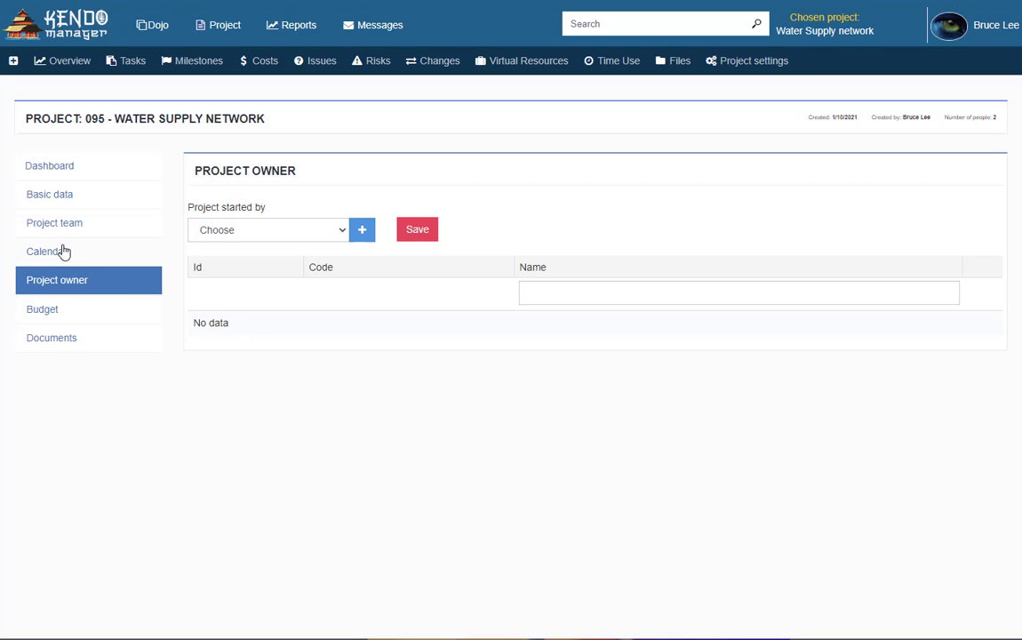
On Project owner, choose Spider web 1 as project starter and open the new-owner form
{"action": "left_click", "coordinate": [53, 284]}
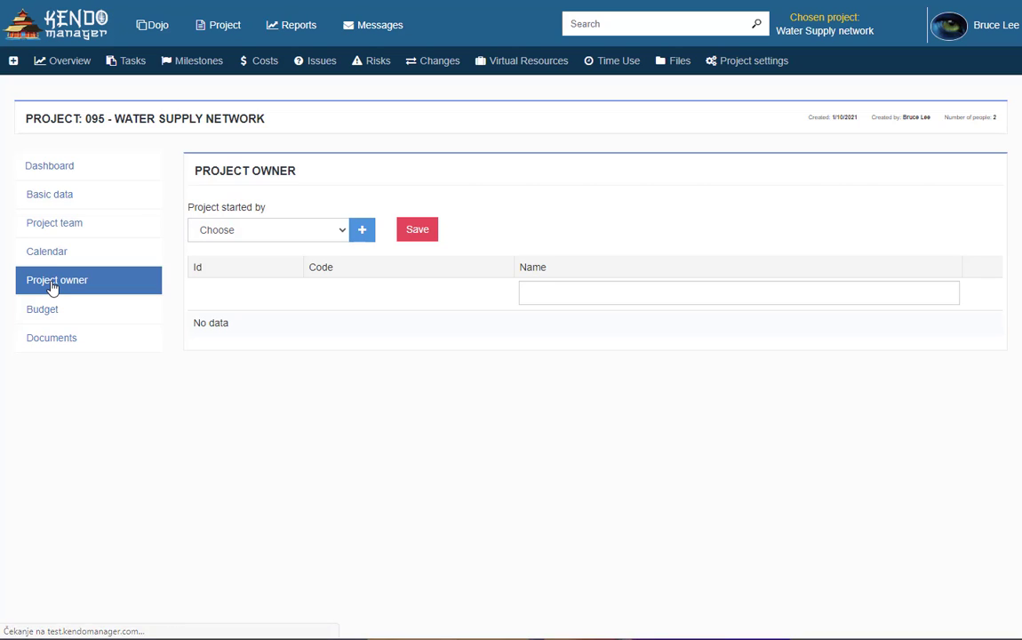
{"action": "left_click", "coordinate": [337, 233]}
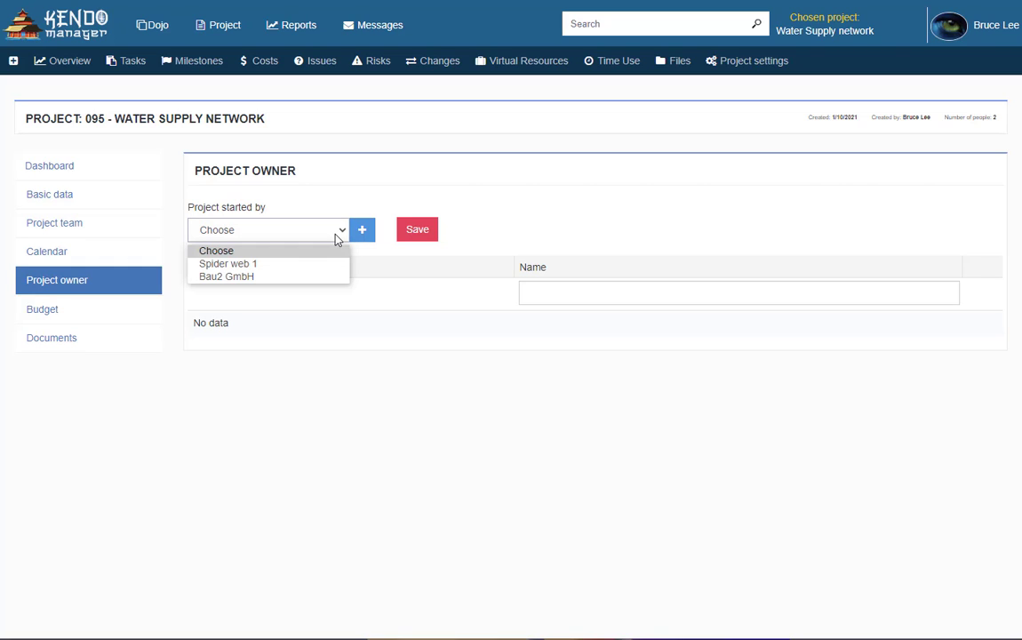
{"action": "left_click", "coordinate": [276, 264]}
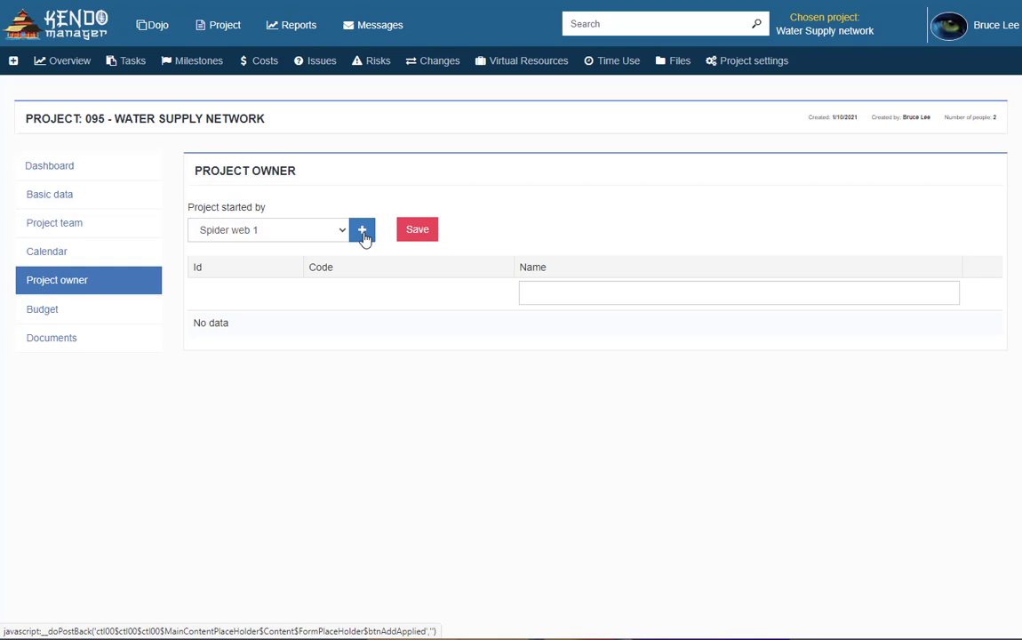
{"action": "left_click", "coordinate": [538, 294]}
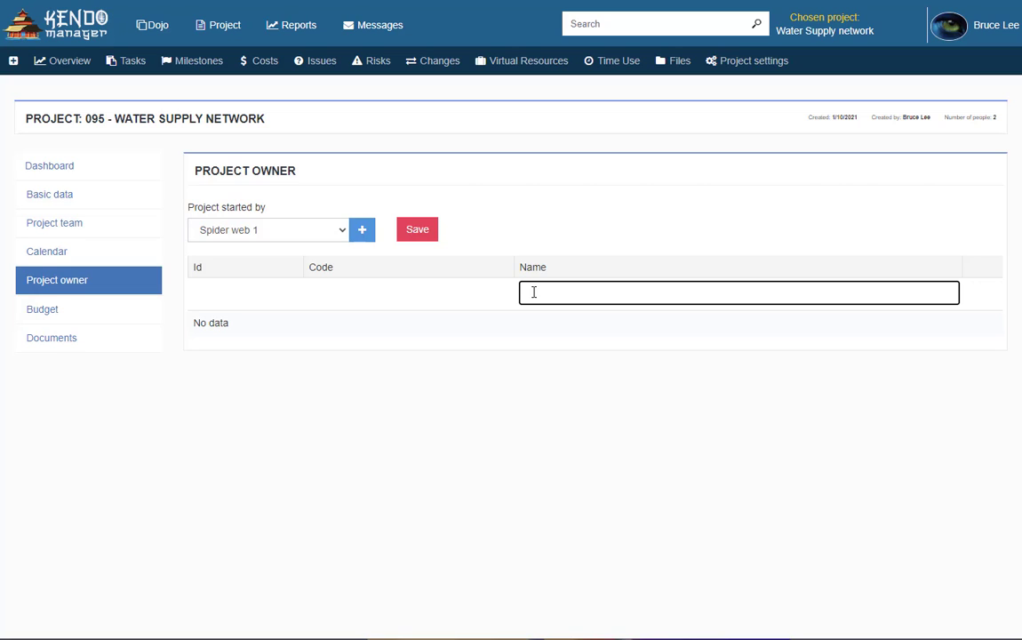
{"action": "left_click", "coordinate": [369, 237]}
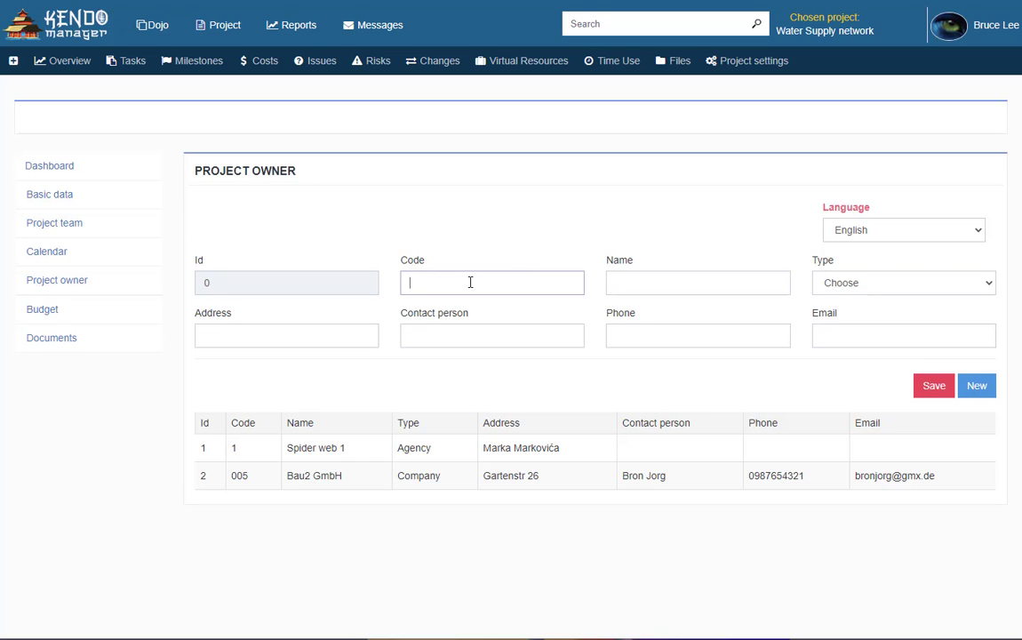
Enter code 008, name WaterPring and type Company for the new owner
{"action": "type", "text": "008"}
{"action": "left_click", "coordinate": [629, 285]}
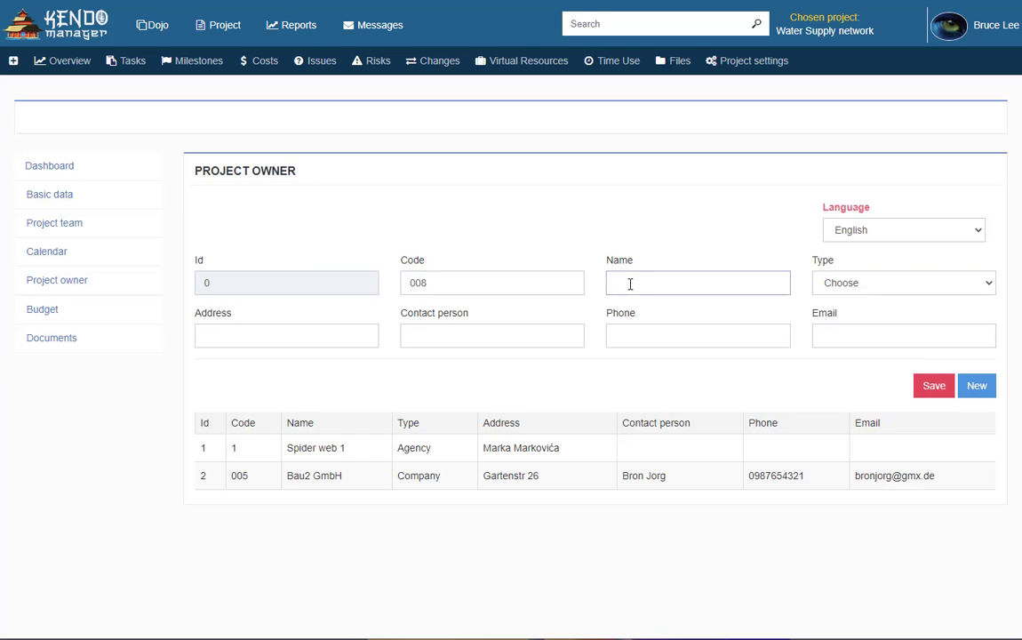
{"action": "type", "text": "WaterPring"}
{"action": "left_click", "coordinate": [880, 288]}
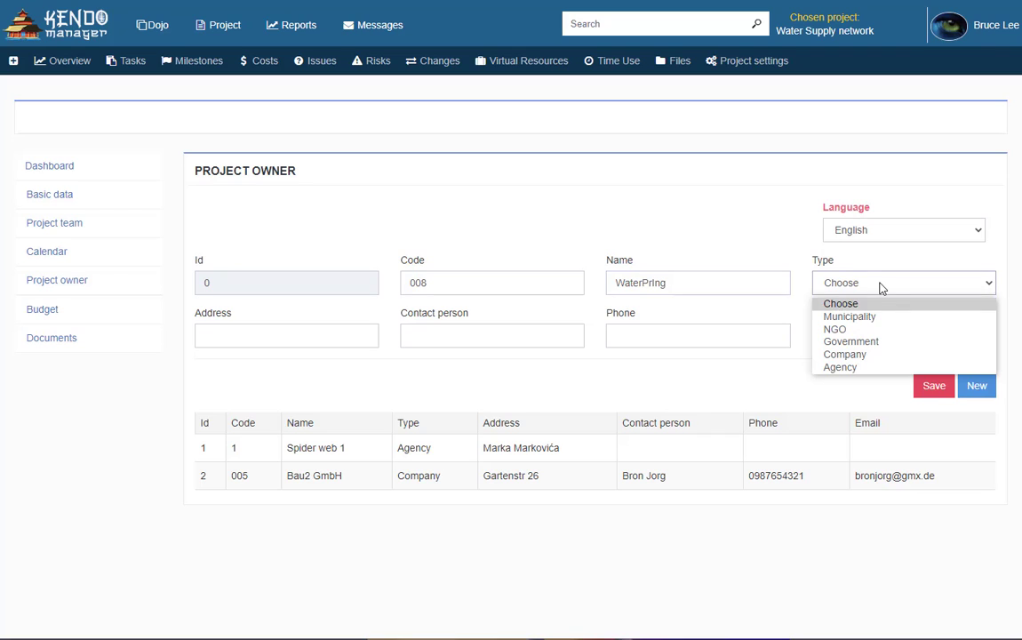
{"action": "left_click", "coordinate": [857, 354]}
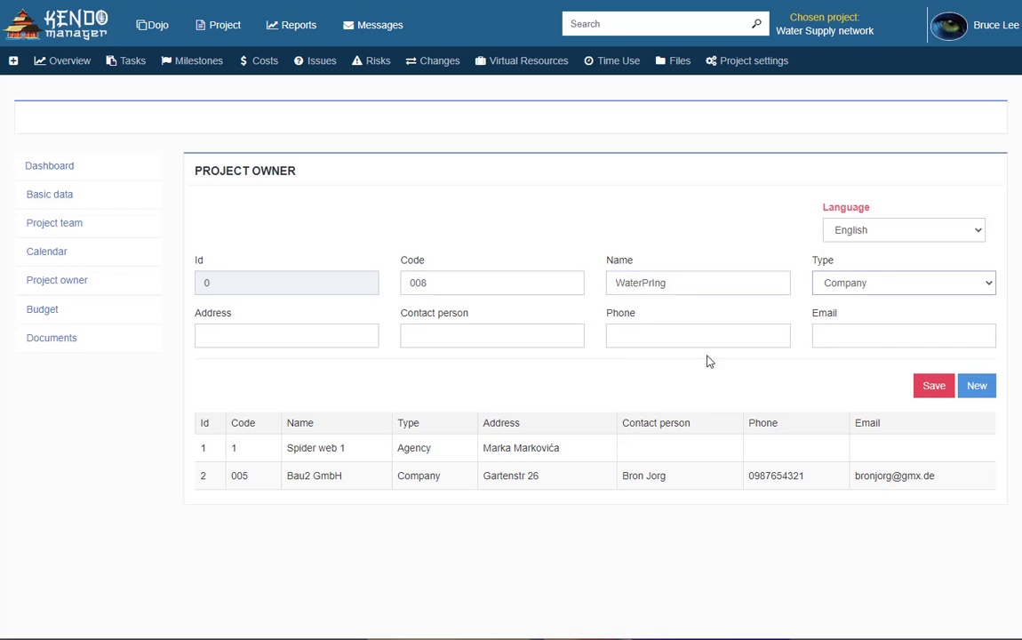
Fill in the owner's street address and the contact person's name
{"action": "left_click", "coordinate": [339, 330]}
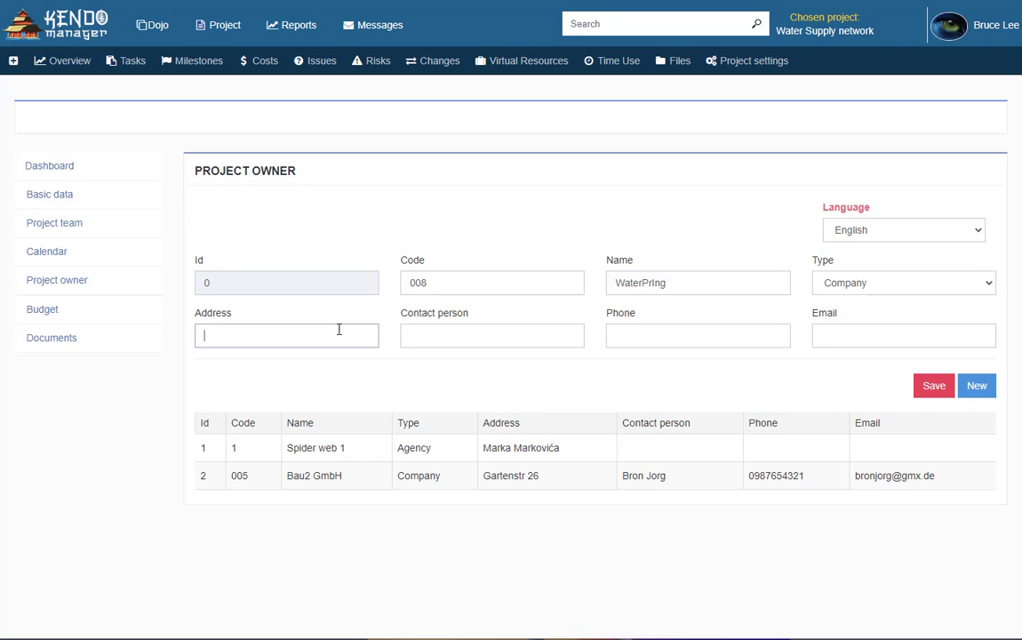
{"action": "key", "text": "Tab"}
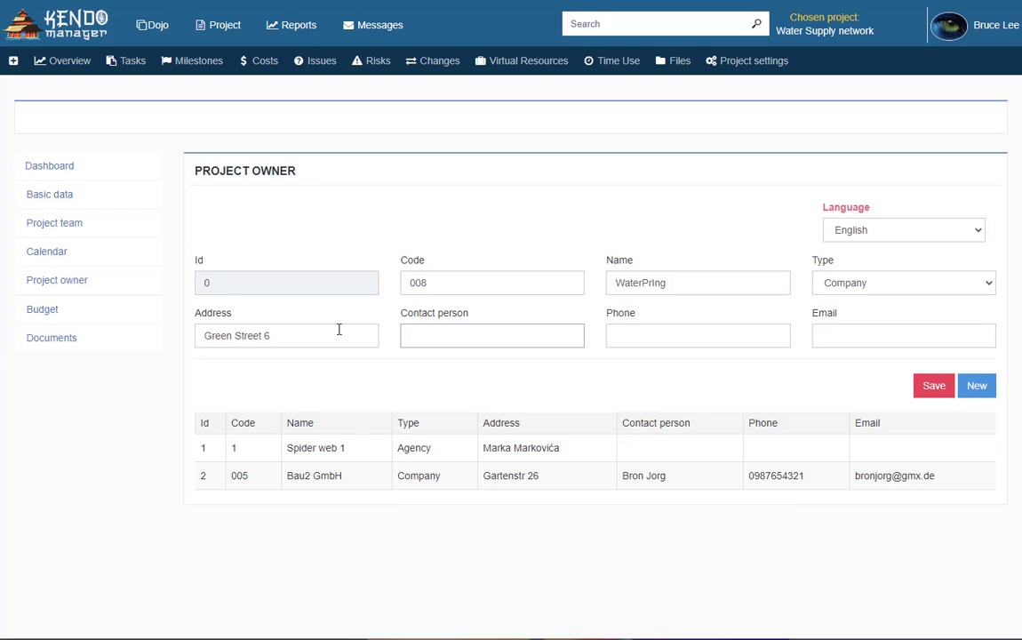
{"action": "type", "text": "John Doe"}
Add the contact's phone number and e-mail address, then save the WaterPring owner
{"action": "key", "text": "Tab"}
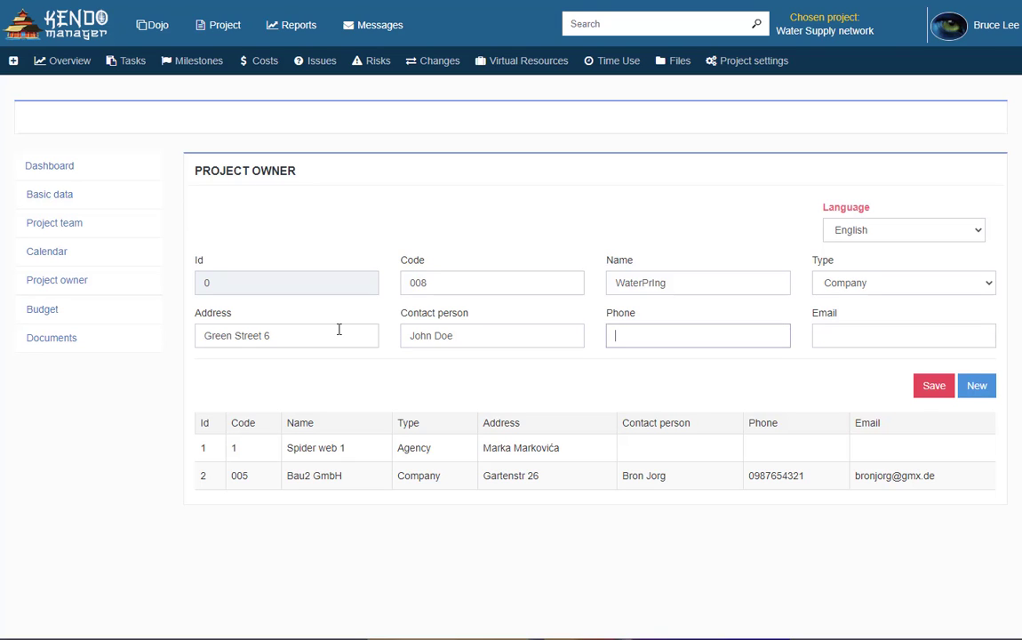
{"action": "key", "text": "Tab"}
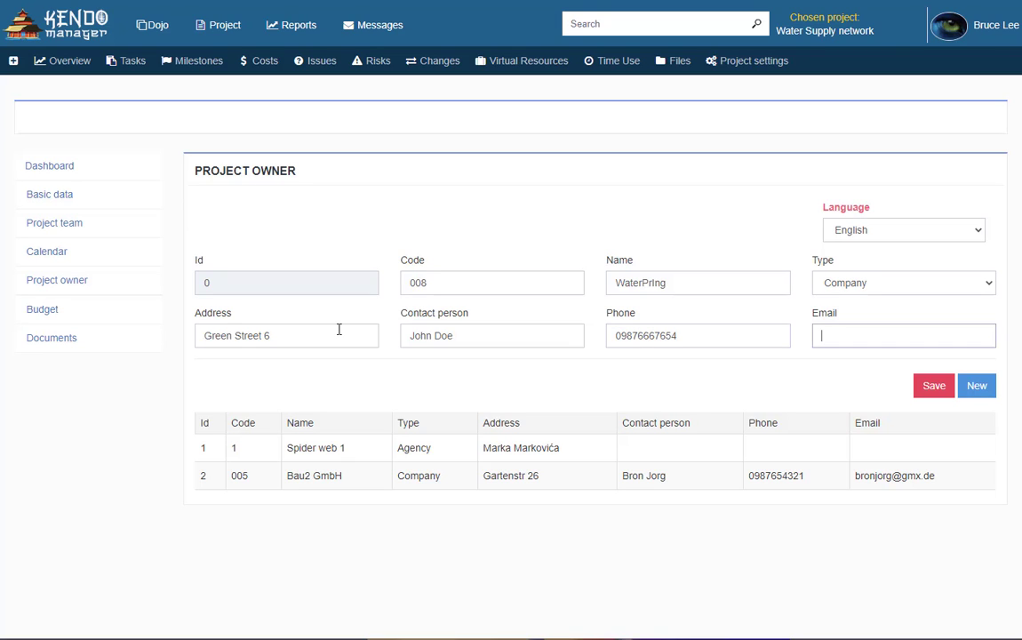
{"action": "type", "text": "johndoe@email.com"}
{"action": "key", "text": "Tab"}
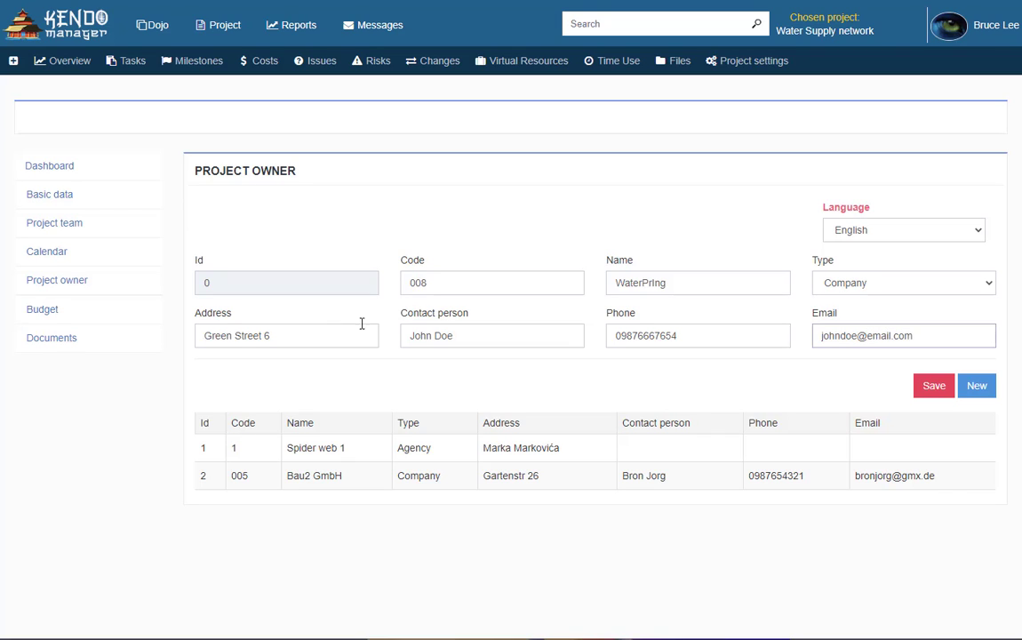
{"action": "left_click", "coordinate": [933, 387]}
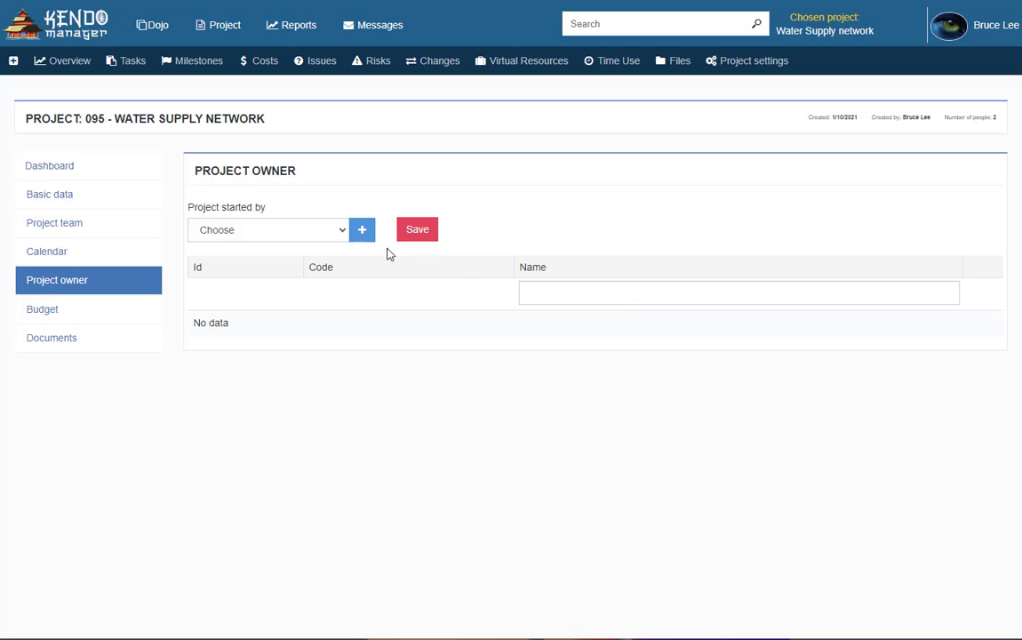
Choose WaterPring as project starter and add it as the project's owner
{"action": "left_click", "coordinate": [328, 232]}
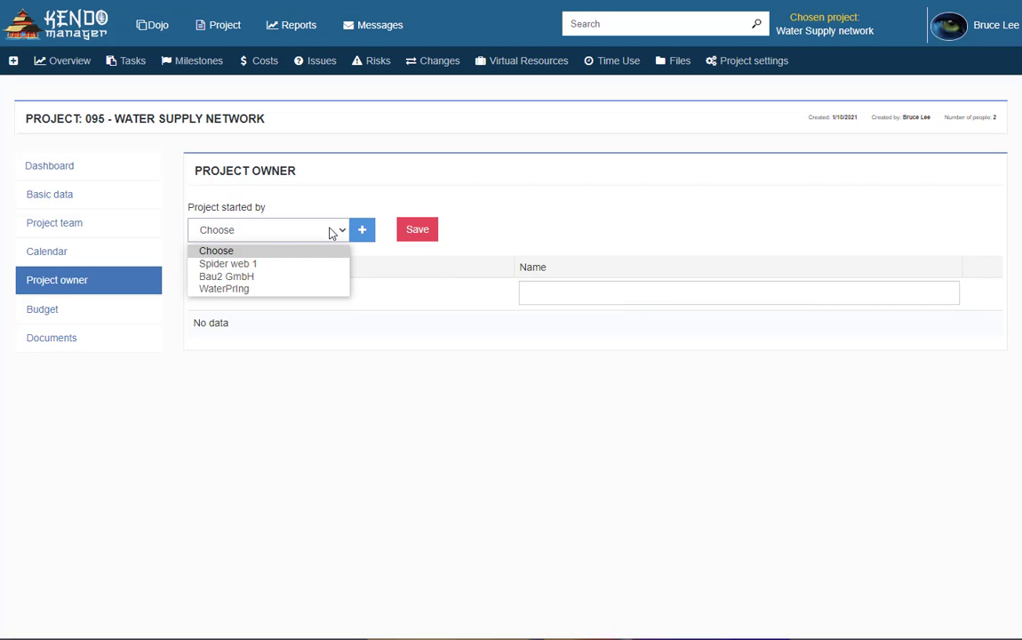
{"action": "left_click", "coordinate": [281, 290]}
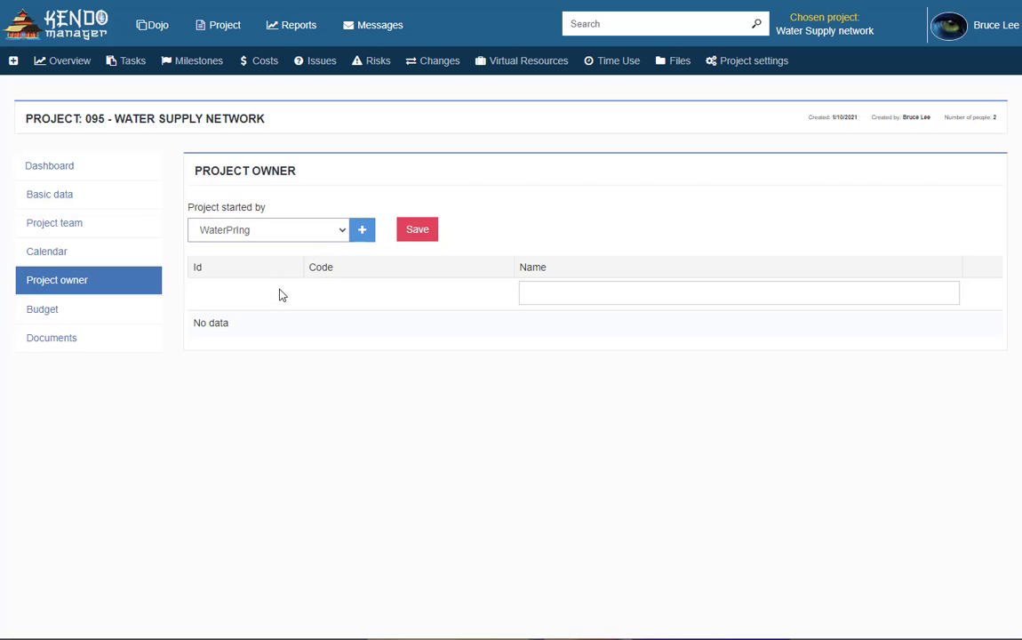
{"action": "left_click", "coordinate": [416, 233]}
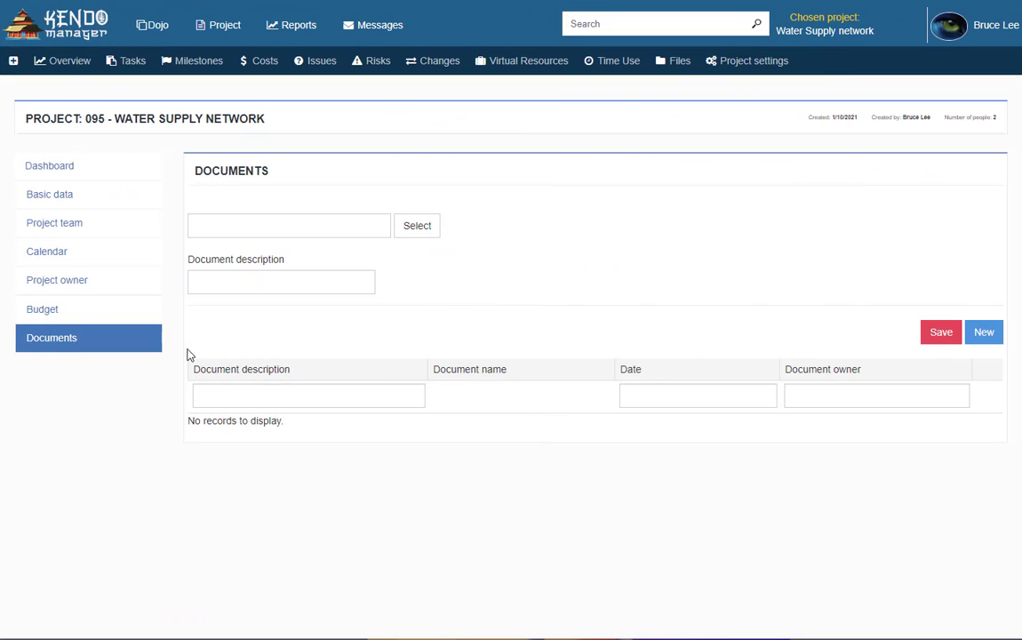
{"action": "left_click", "coordinate": [111, 344]}
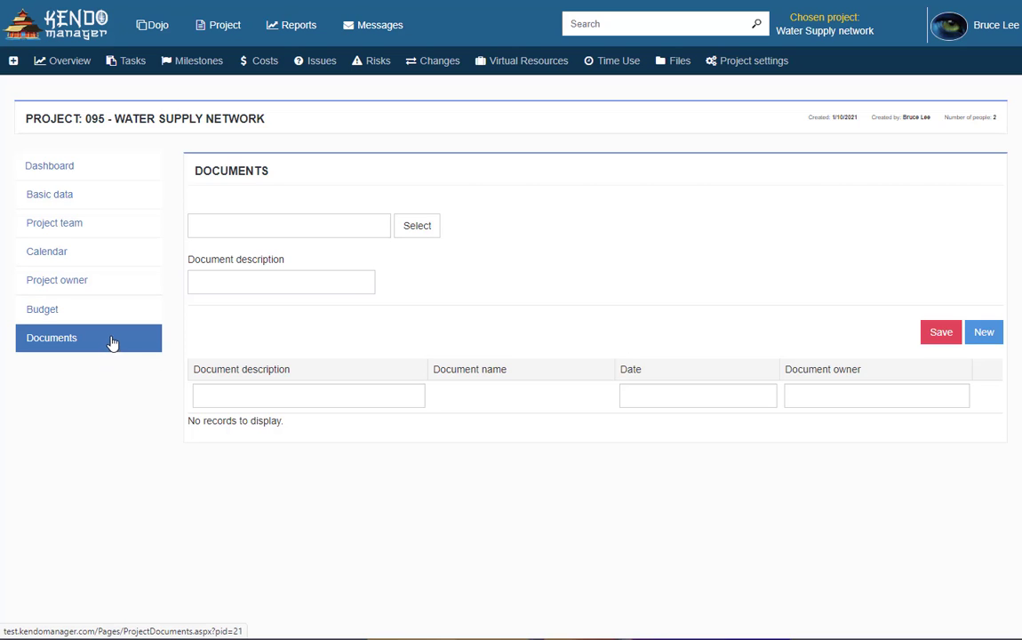
{"action": "left_click", "coordinate": [418, 227]}
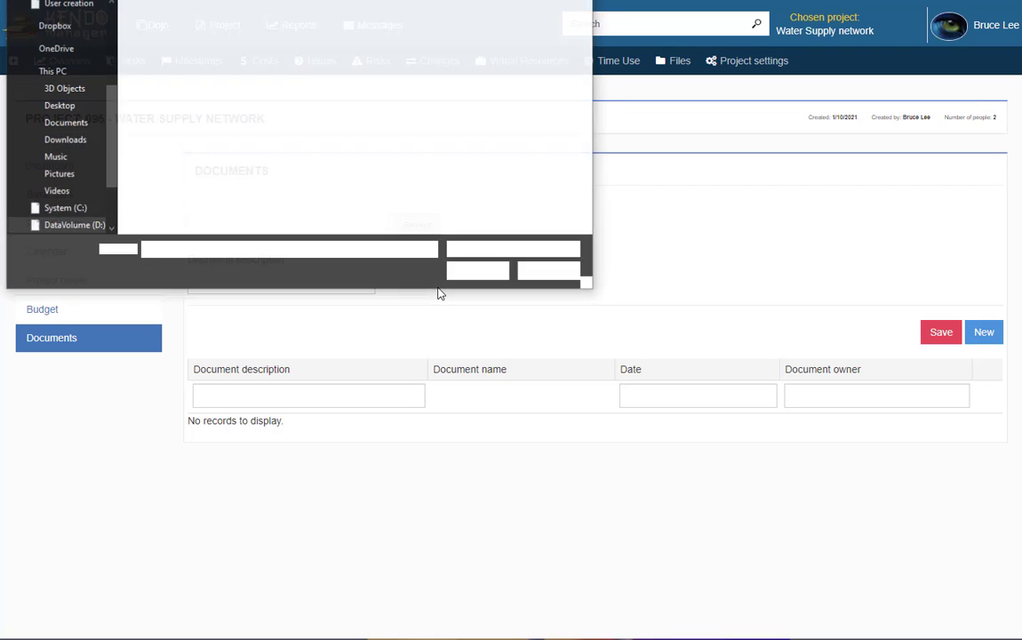
{"action": "left_click_drag", "start_coordinate": [227, 114], "coordinate": [174, 51]}
{"action": "left_click", "coordinate": [478, 271]}
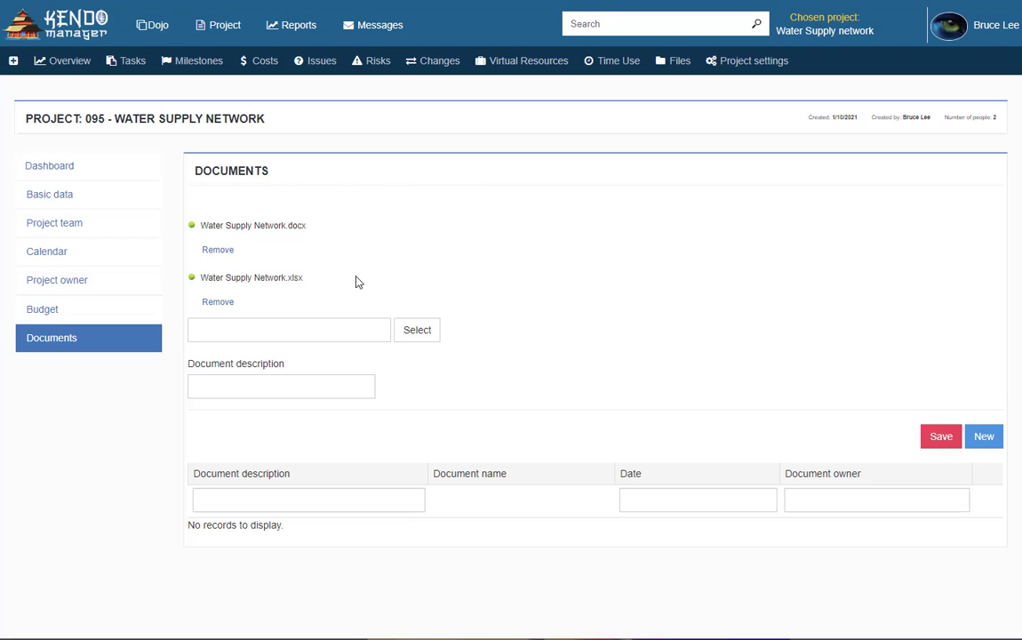
{"action": "left_click", "coordinate": [238, 381]}
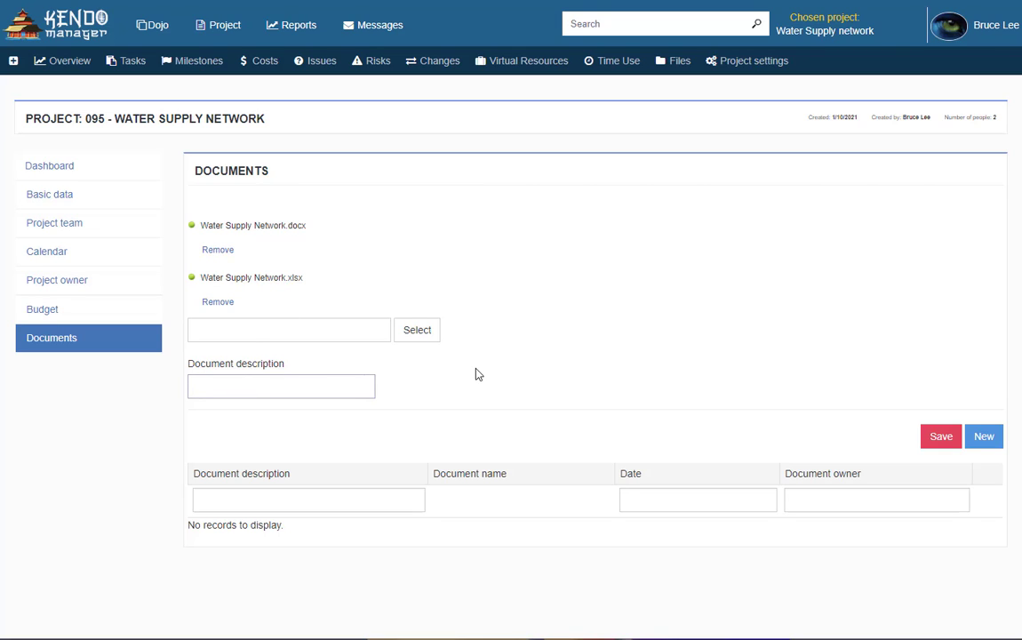
{"action": "type", "text": "Document for water"}
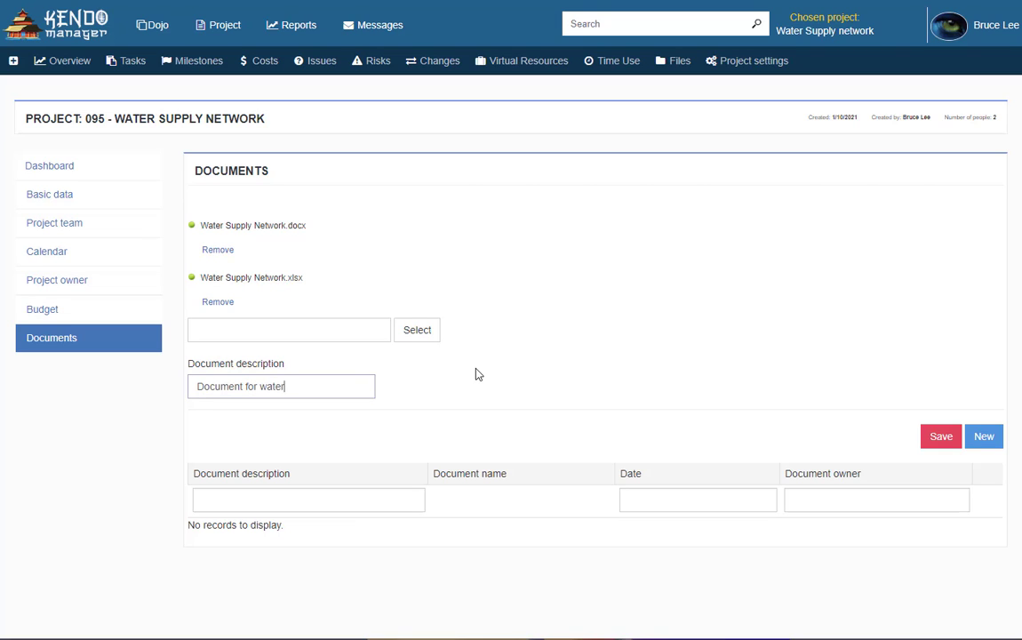
{"action": "key", "text": "BackSpace"}
{"action": "key", "text": "BackSpace"}
{"action": "key", "text": "BackSpace"}
{"action": "key", "text": "BackSpace"}
{"action": "key", "text": "BackSpace"}
{"action": "type", "text": "Water Supply Network"}
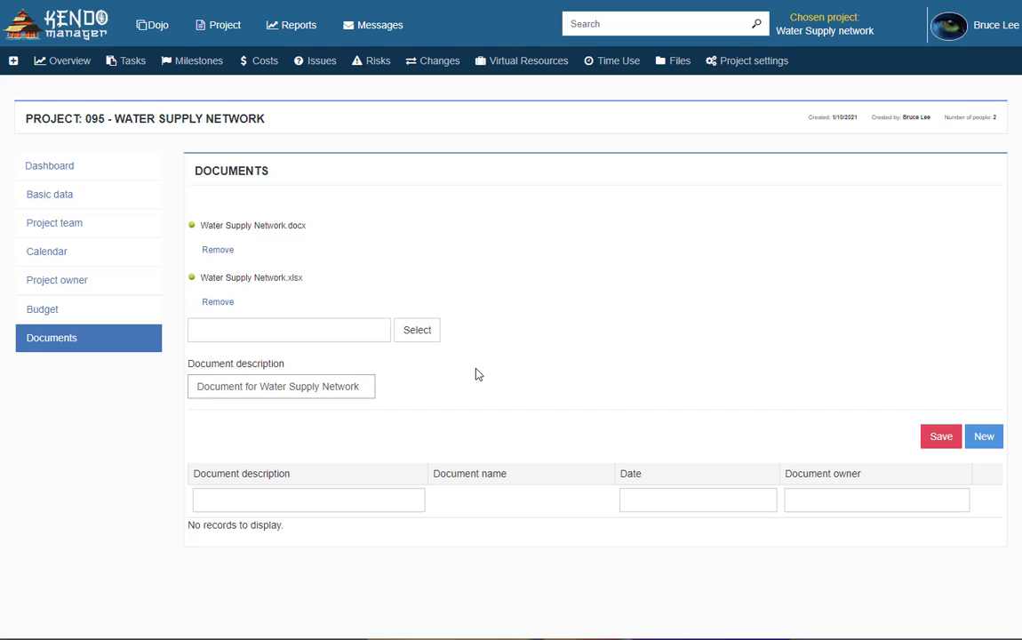
{"action": "left_click", "coordinate": [940, 437]}
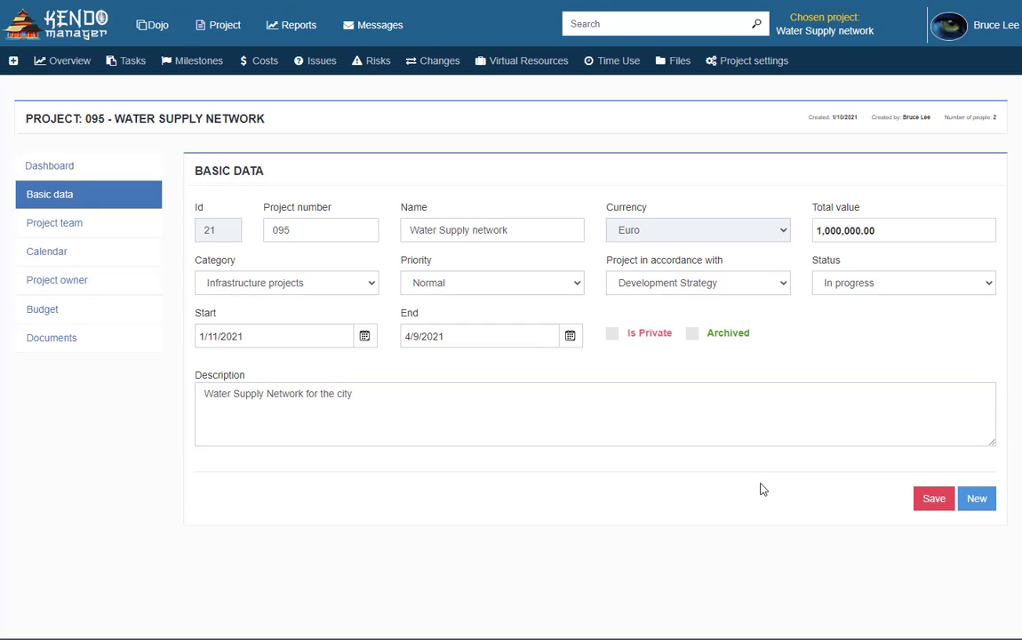
Start a blank New Task from the Water Supply network project's task list
{"action": "left_click", "coordinate": [129, 62]}
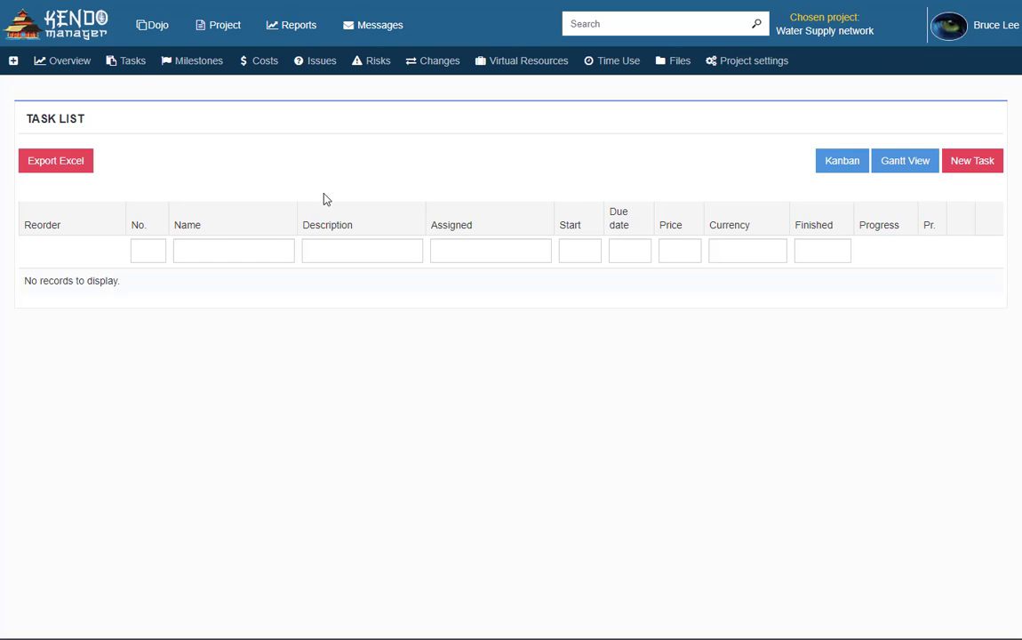
{"action": "left_click", "coordinate": [13, 61]}
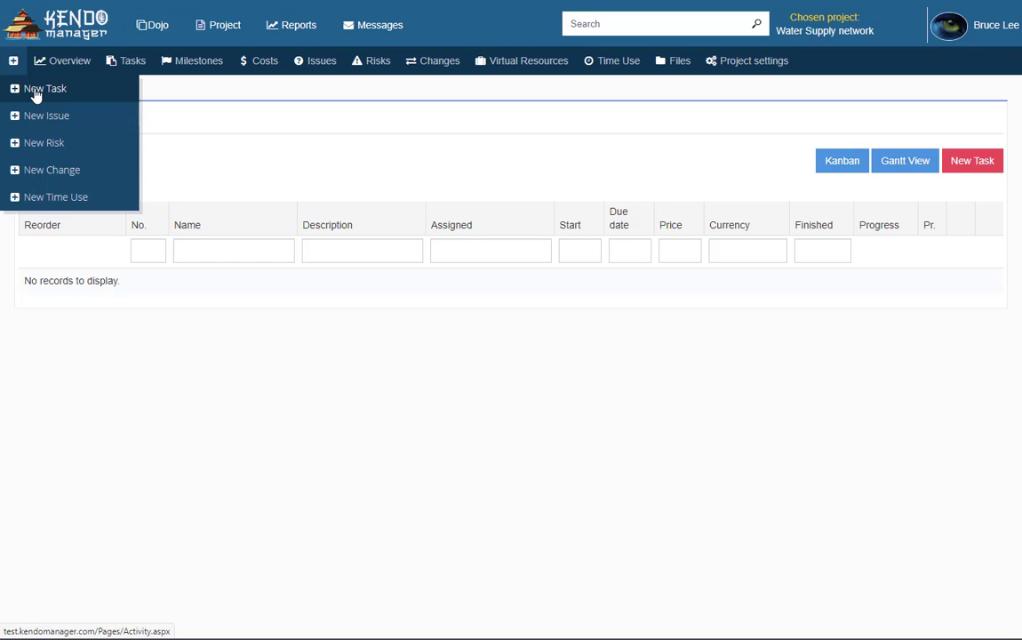
{"action": "left_click", "coordinate": [35, 91]}
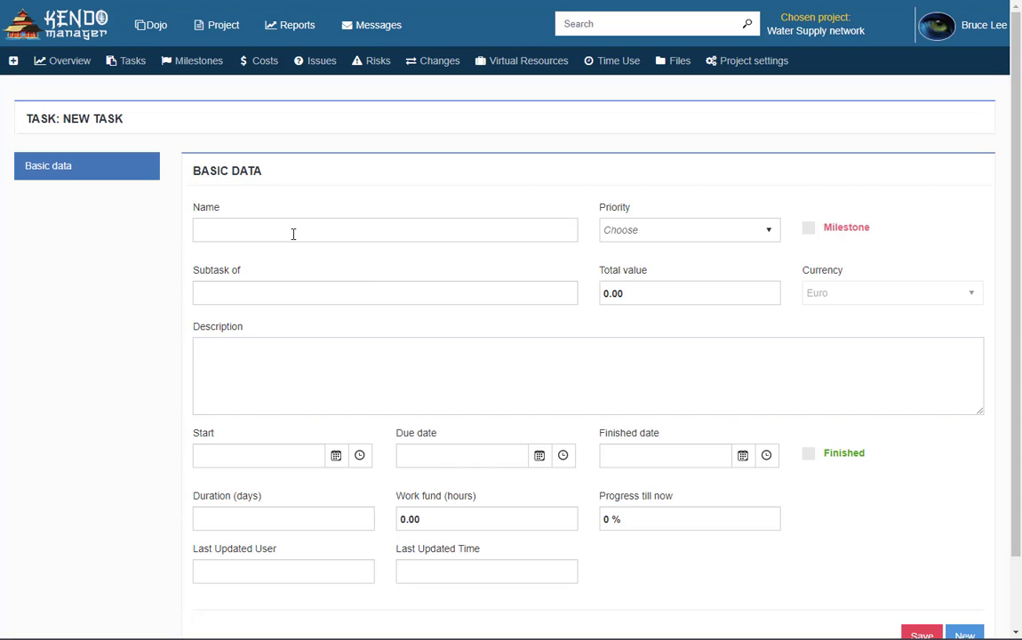
Name the task 'Phase 1' with Medium priority and description 'Phase 1 of Water Supply Network'
{"action": "left_click", "coordinate": [294, 234]}
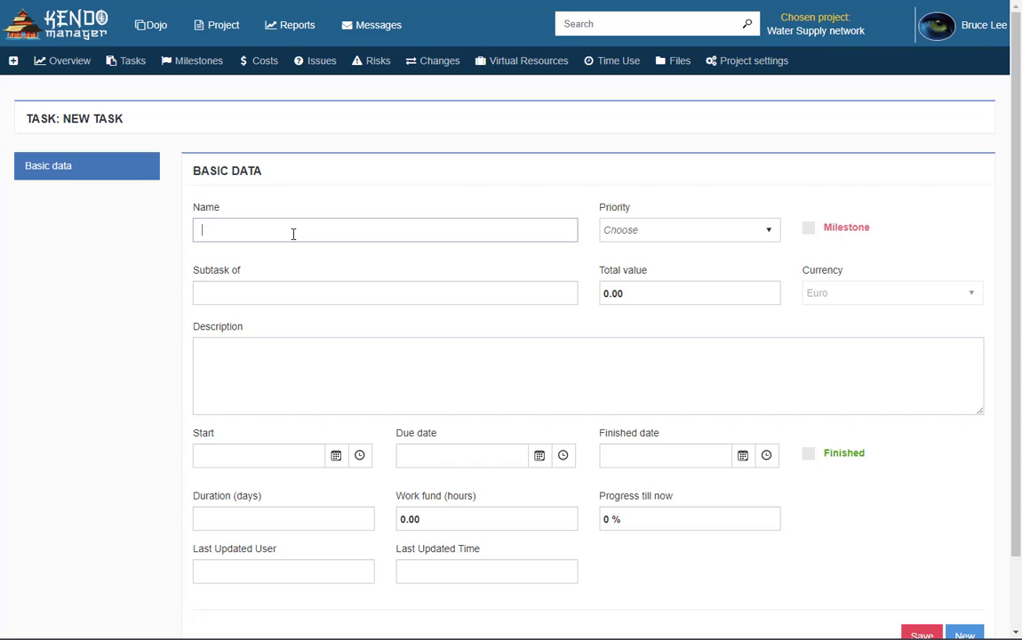
{"action": "type", "text": "Phase 1"}
{"action": "left_click", "coordinate": [762, 230]}
{"action": "left_click", "coordinate": [668, 314]}
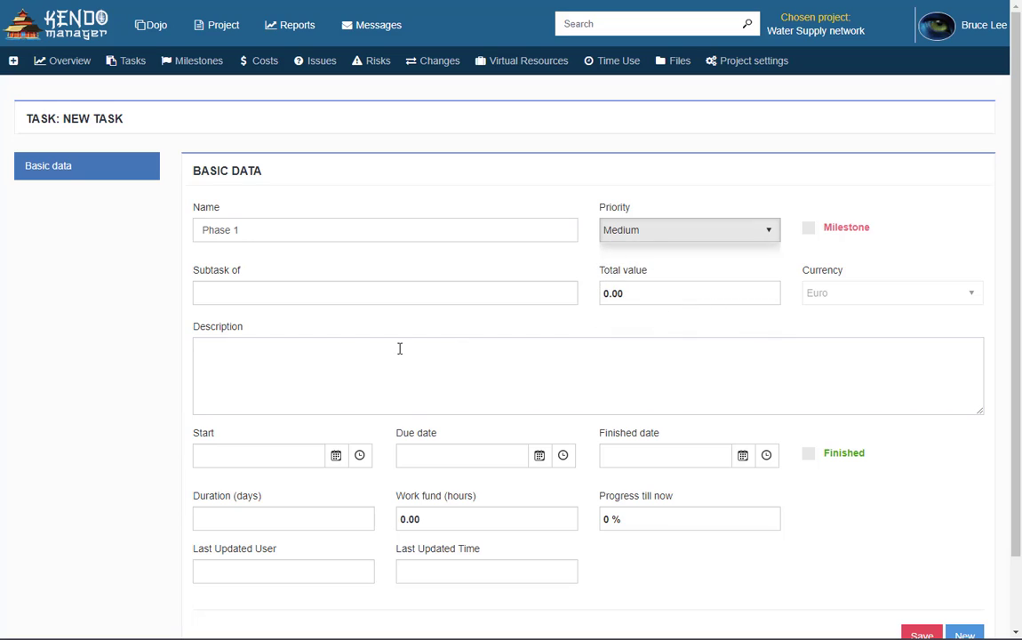
{"action": "left_click", "coordinate": [450, 358]}
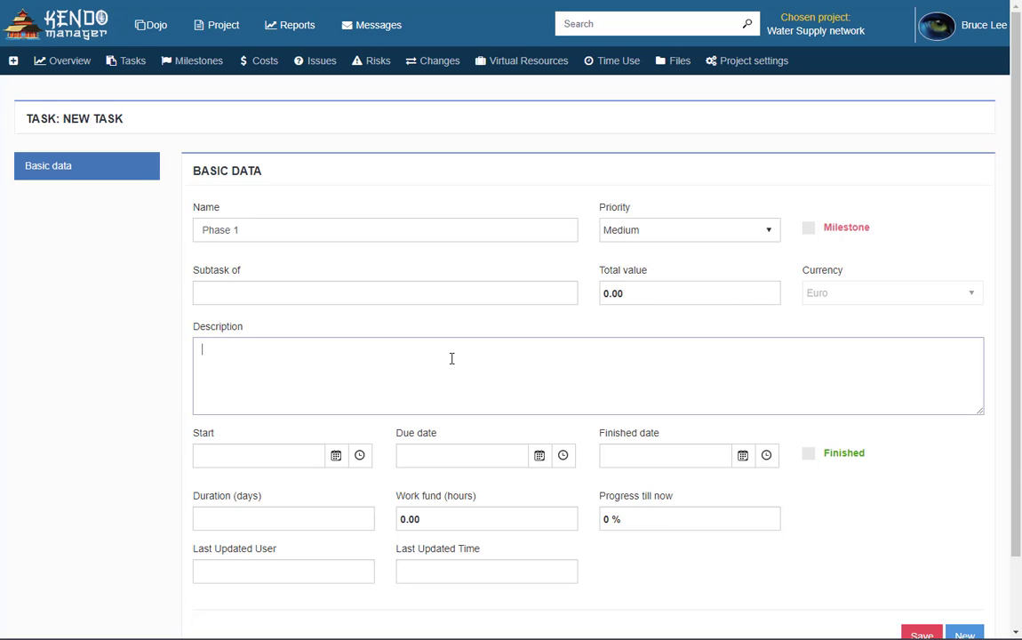
{"action": "type", "text": "Phase 1 of Water Supply "}
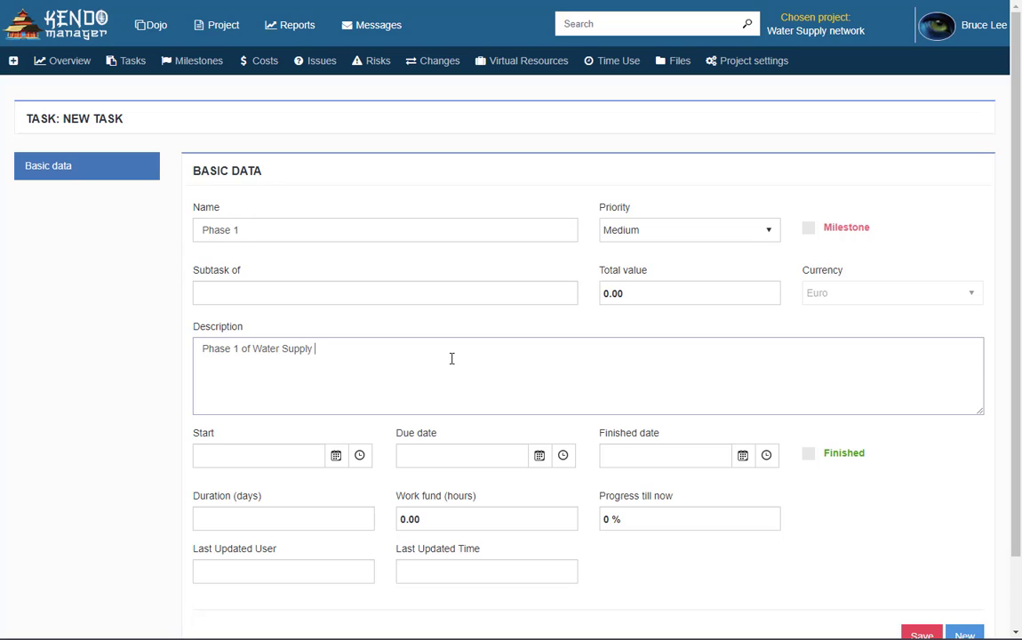
{"action": "type", "text": "Network"}
Set start 1/11/2021, due 1/15/2021 and 40 work hours, then save Phase 1
{"action": "left_click", "coordinate": [293, 458]}
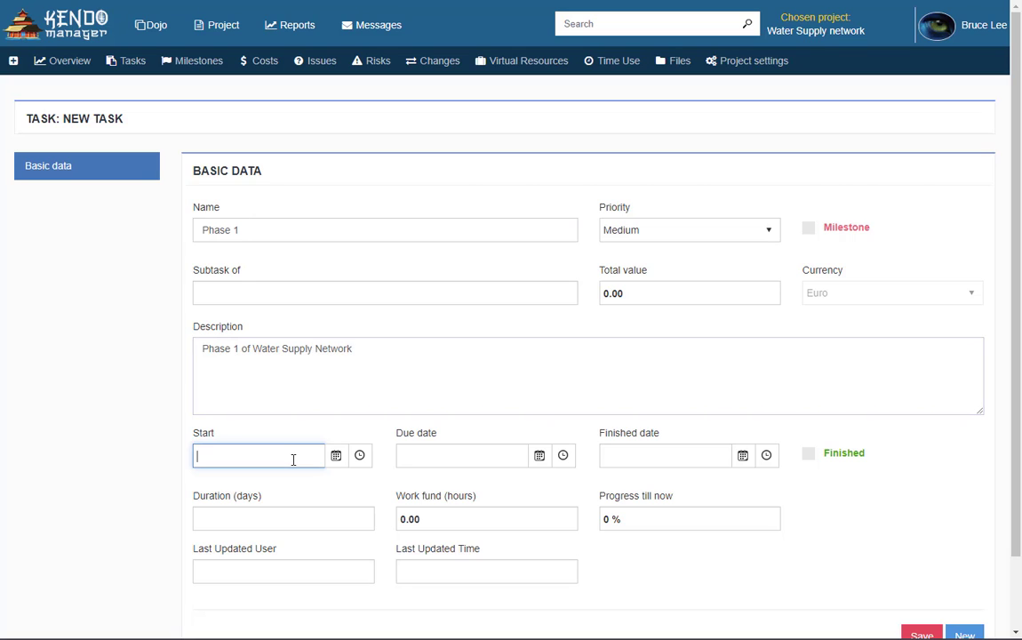
{"action": "left_click", "coordinate": [336, 456]}
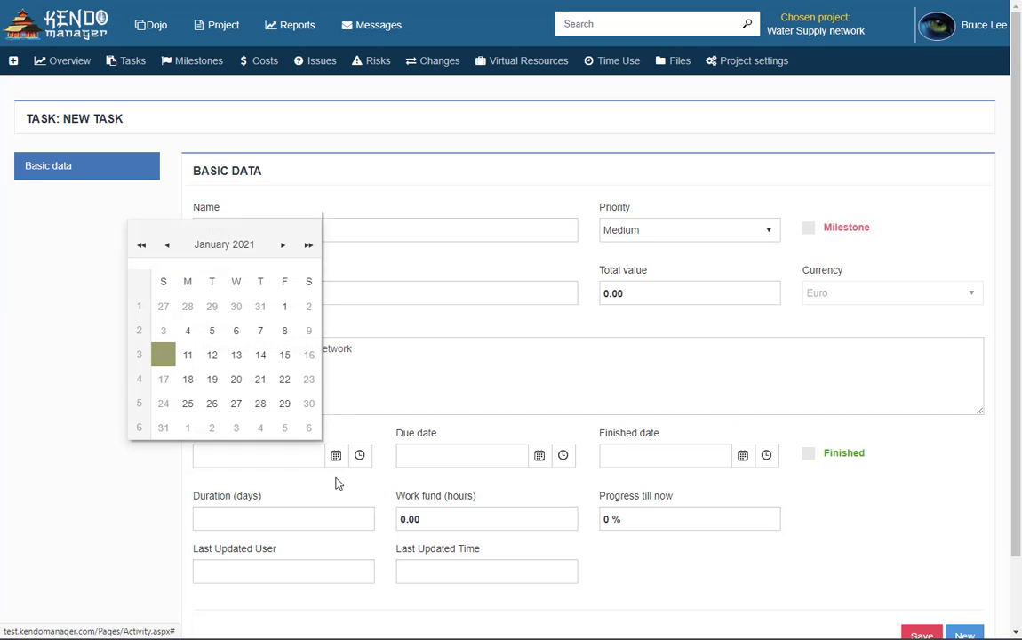
{"action": "left_click", "coordinate": [187, 355]}
{"action": "left_click", "coordinate": [743, 455]}
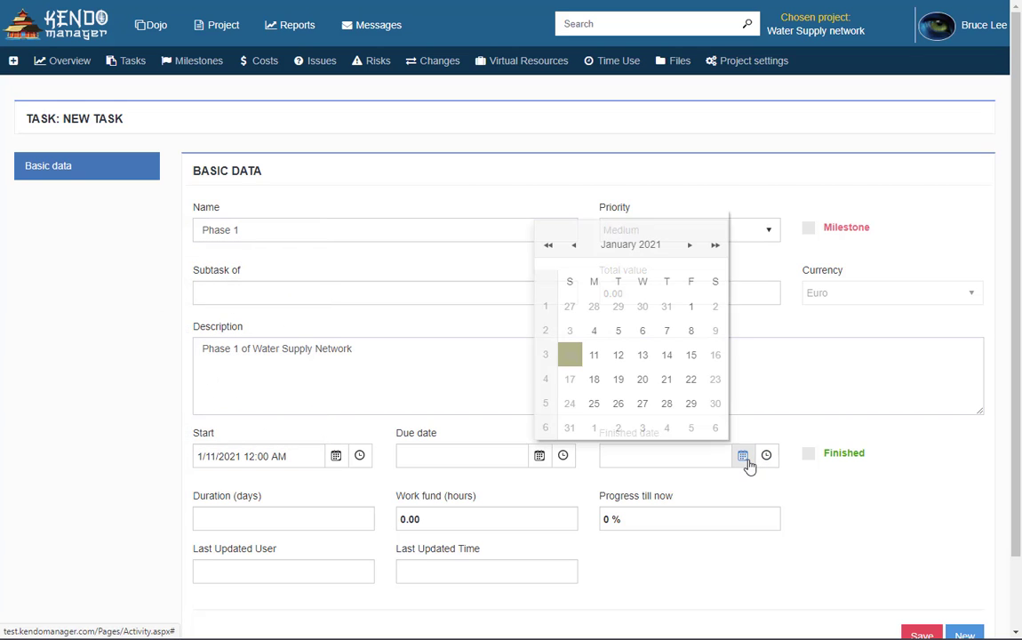
{"action": "left_click", "coordinate": [539, 456]}
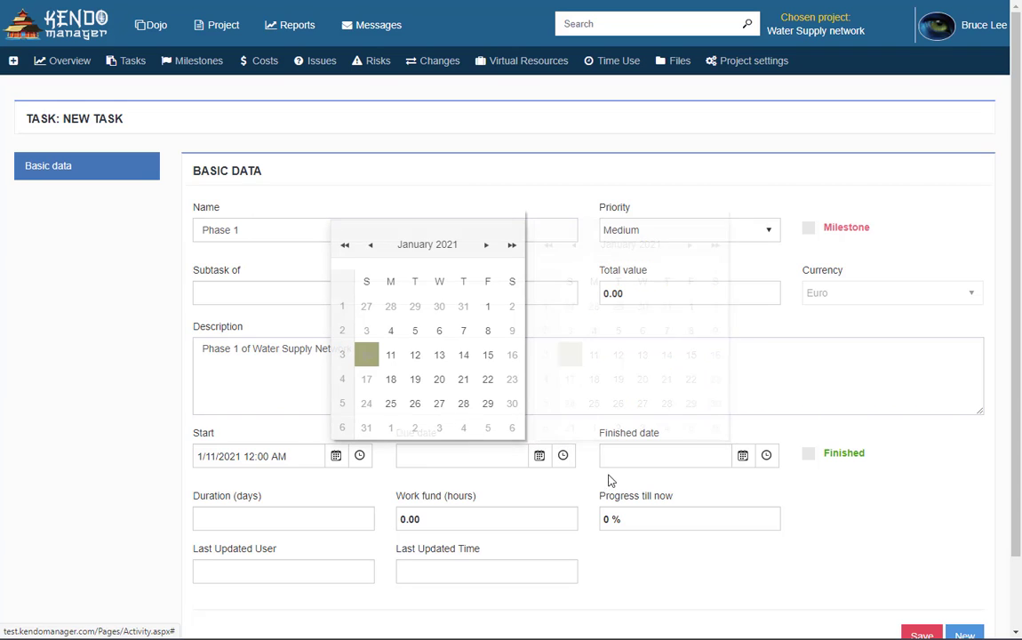
{"action": "left_click", "coordinate": [487, 355]}
{"action": "left_click", "coordinate": [442, 516]}
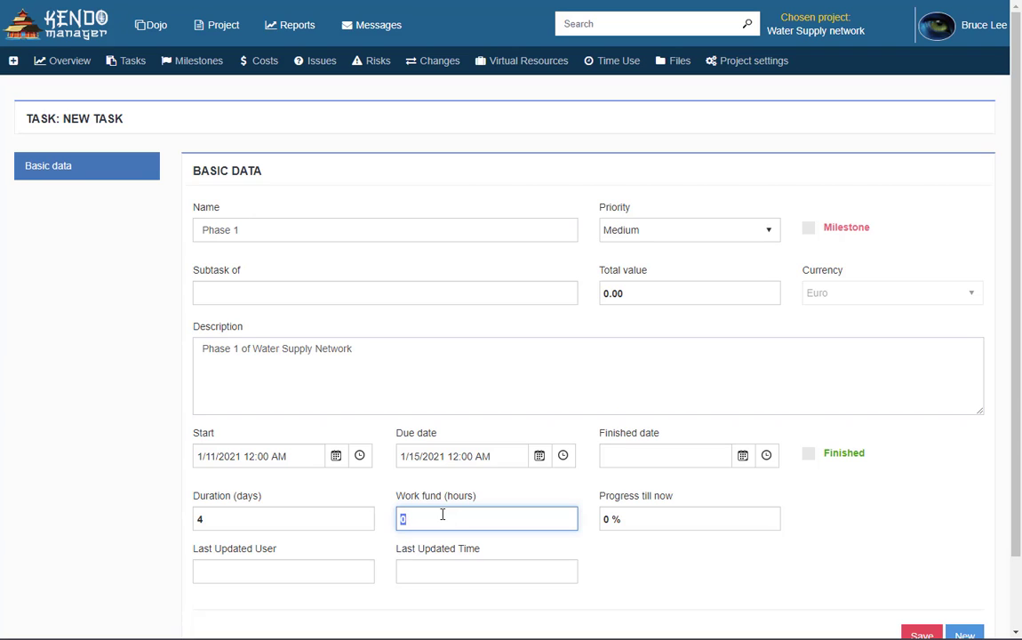
{"action": "type", "text": "40"}
{"action": "left_click_drag", "start_coordinate": [1017, 527], "coordinate": [1017, 583]}
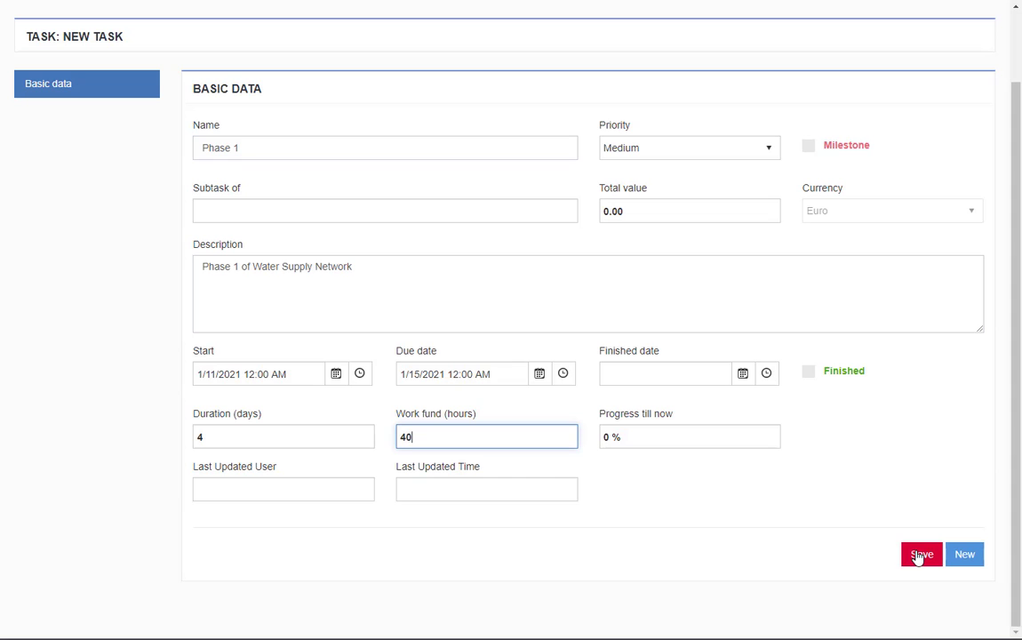
{"action": "left_click", "coordinate": [917, 555]}
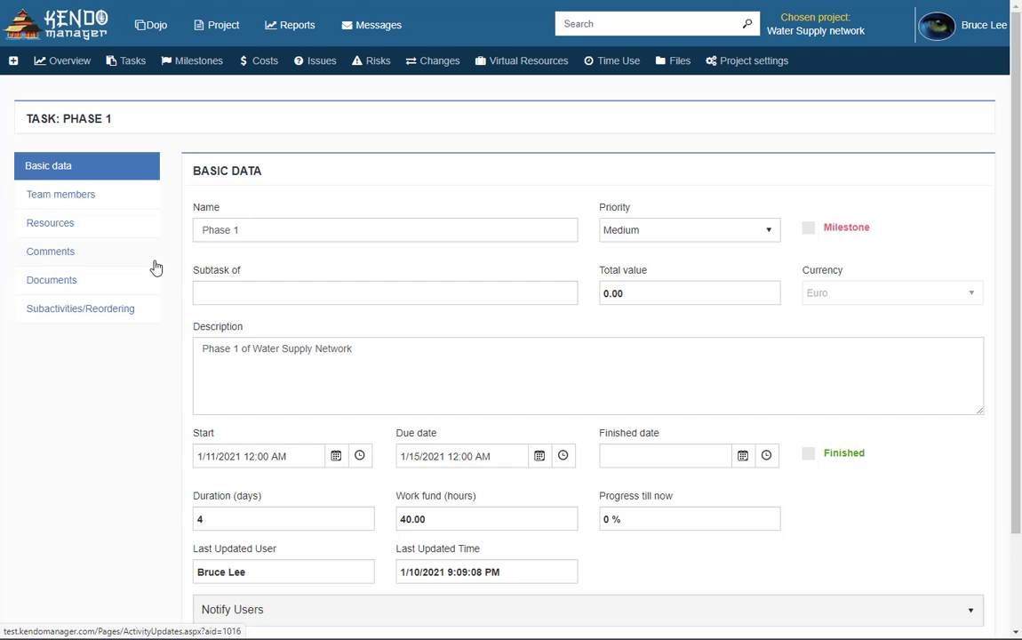
Search for the team member in Team members and add them to Phase 1
{"action": "left_click", "coordinate": [88, 195]}
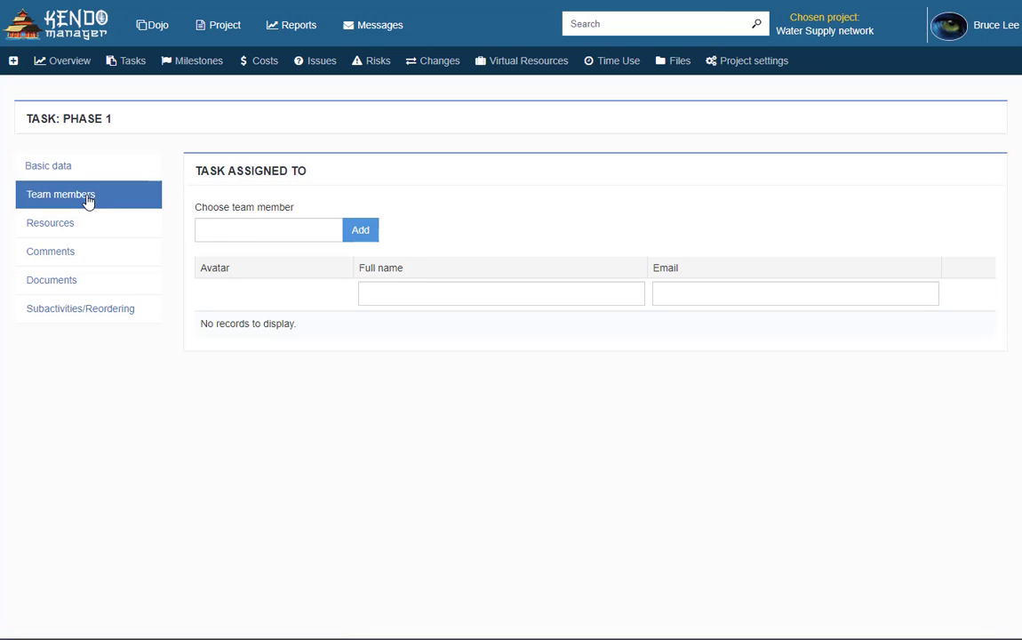
{"action": "left_click", "coordinate": [216, 234]}
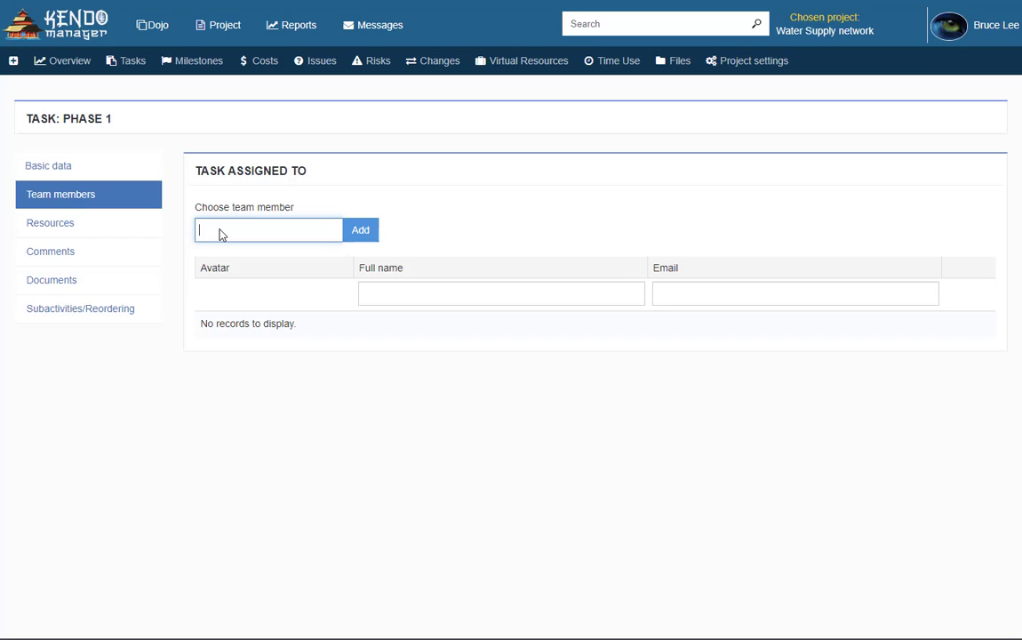
{"action": "type", "text": "joh"}
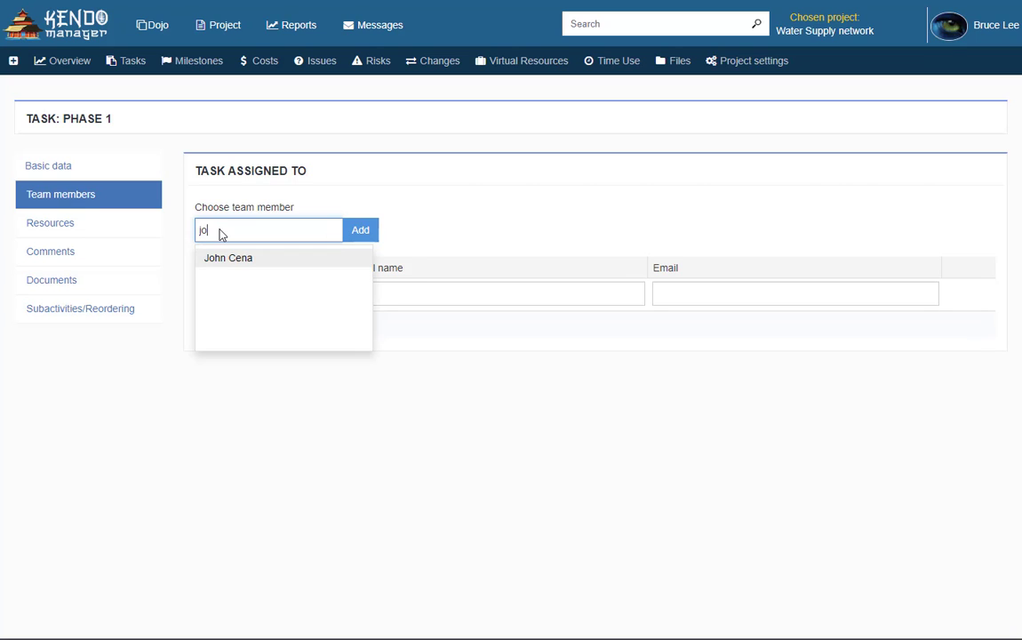
{"action": "left_click", "coordinate": [270, 258]}
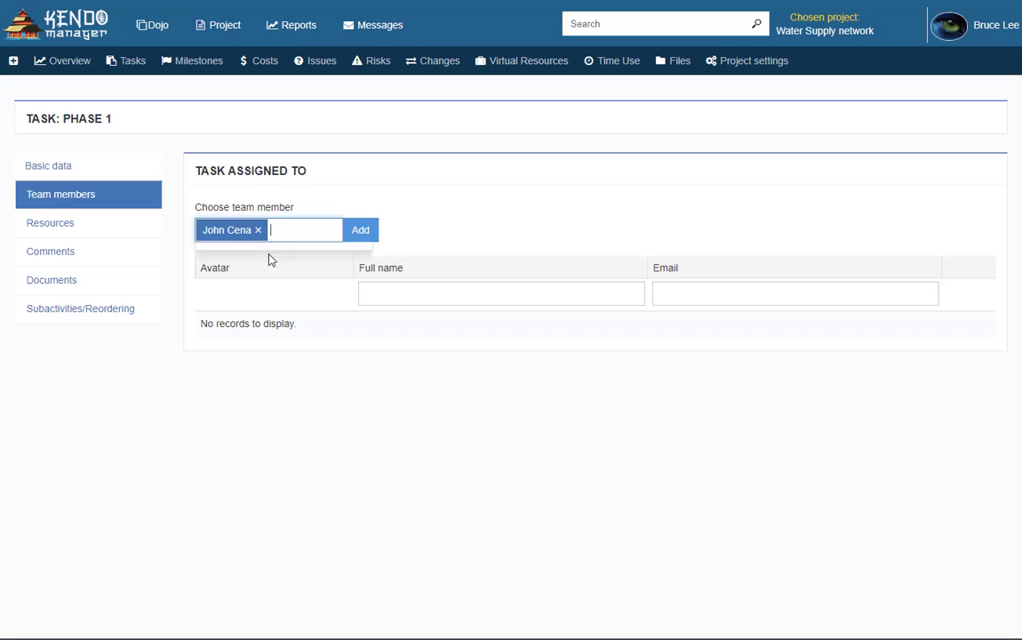
{"action": "left_click", "coordinate": [361, 231]}
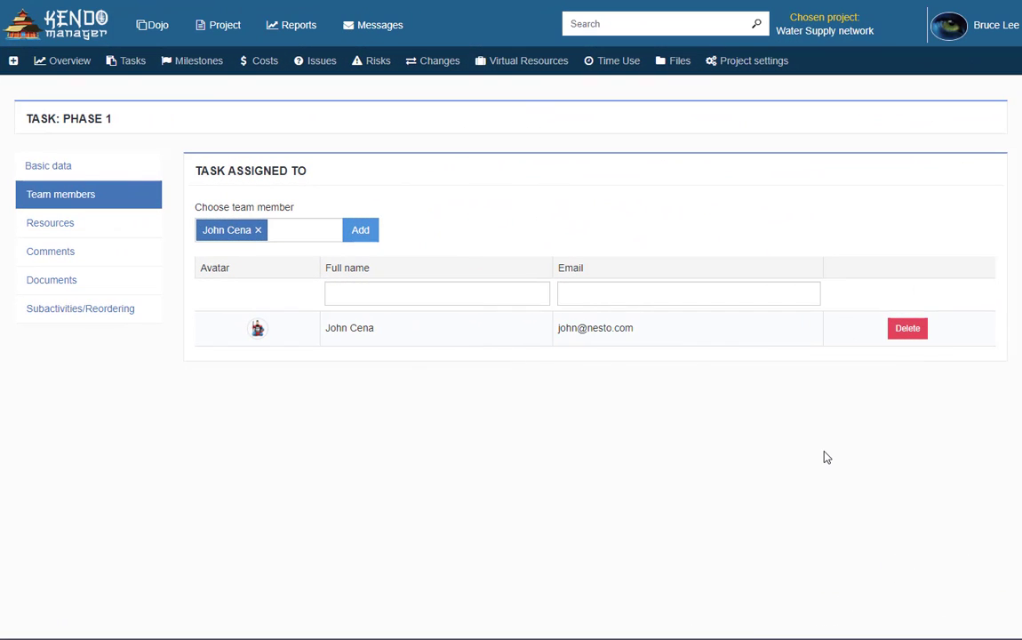
{"action": "left_click", "coordinate": [986, 39]}
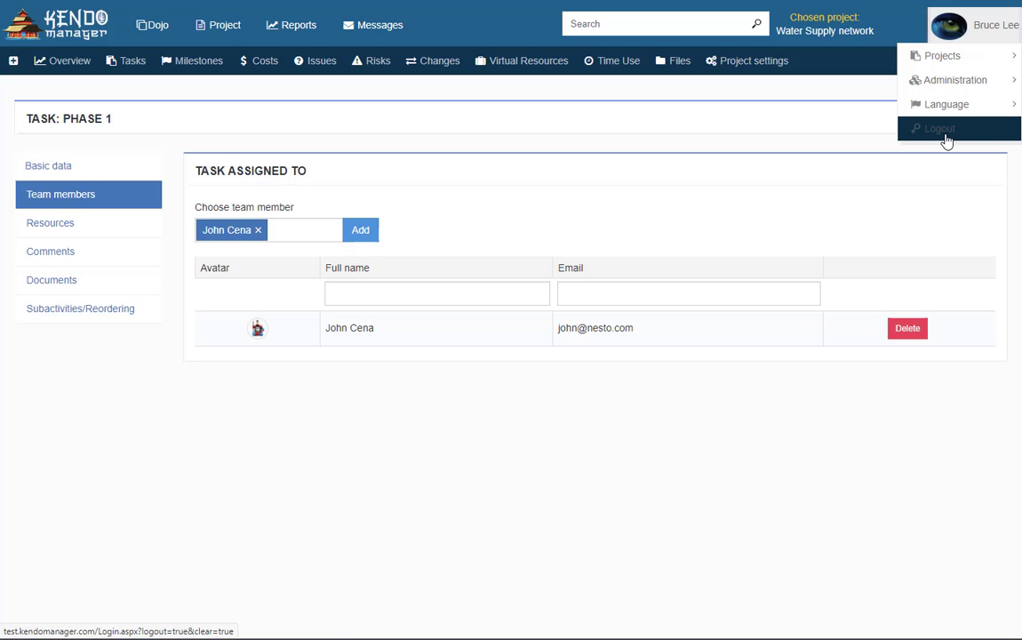
Log out and sign back in with the team member's username and password
{"action": "left_click", "coordinate": [946, 139]}
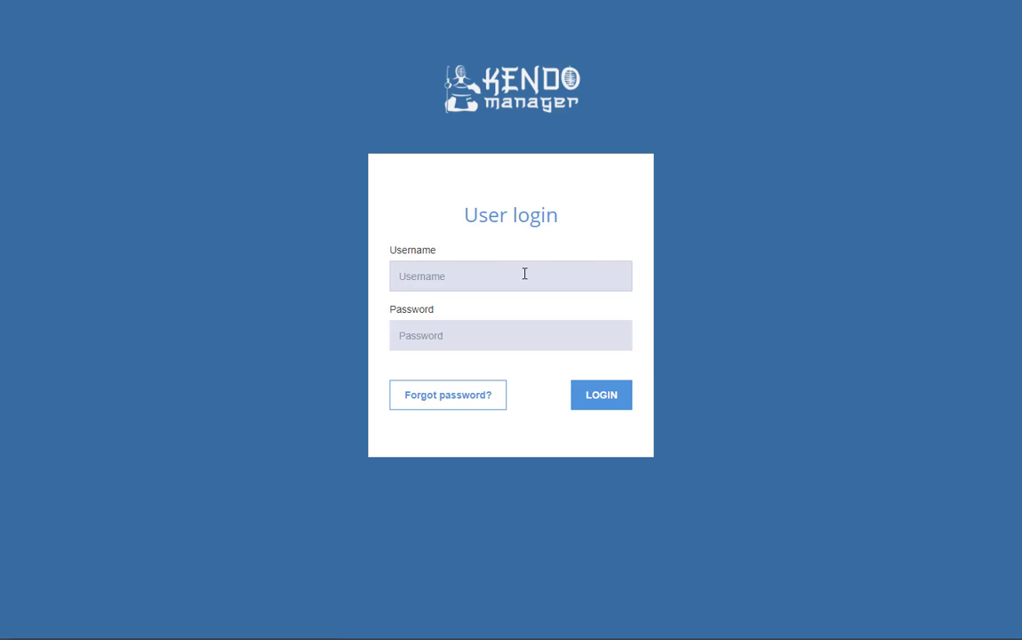
{"action": "left_click", "coordinate": [507, 276]}
{"action": "type", "text": "john"}
{"action": "key", "text": "Tab"}
{"action": "type", "text": "1234"}
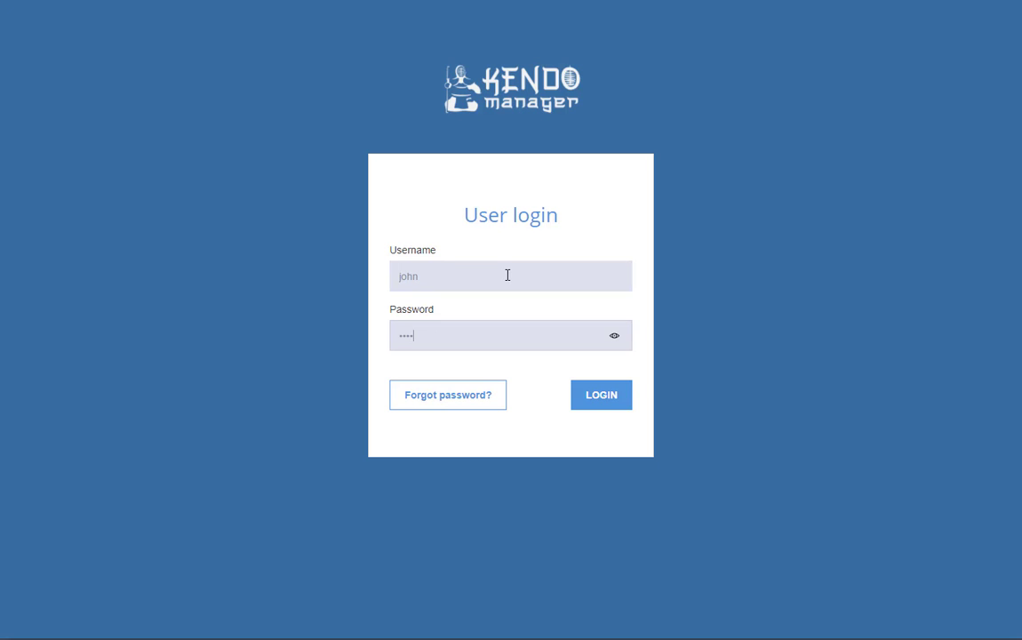
{"action": "left_click", "coordinate": [609, 397]}
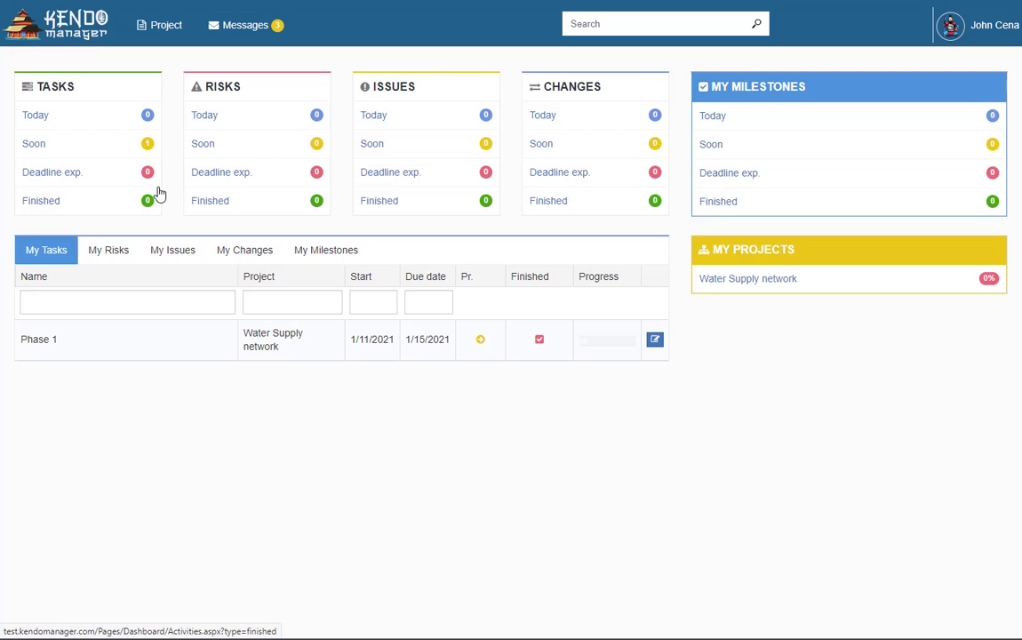
Open Phase 1 from the Tasks card's Soon list
{"action": "left_click", "coordinate": [51, 144]}
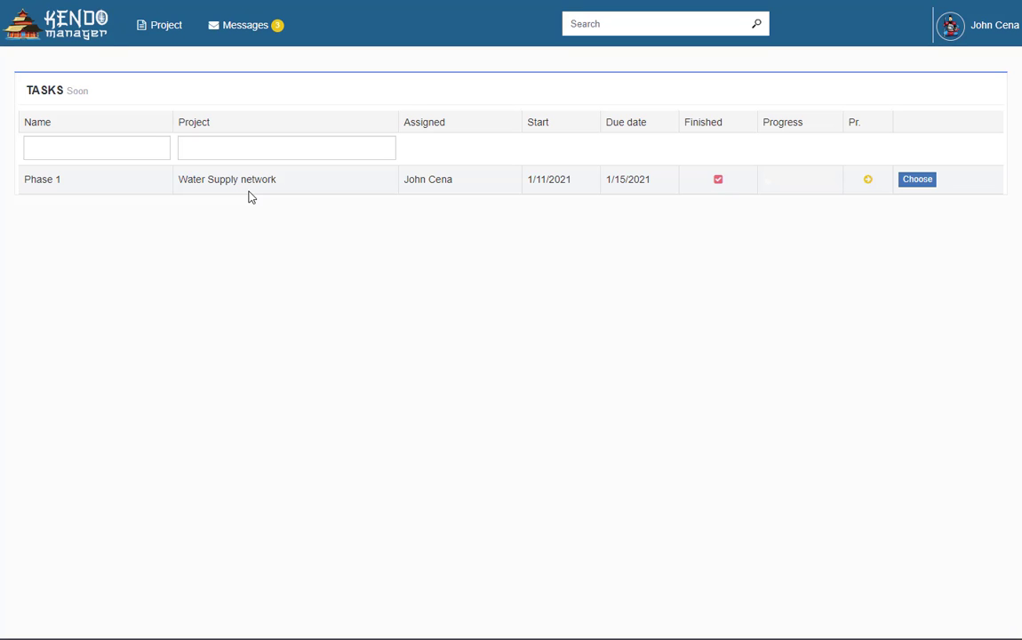
{"action": "left_click", "coordinate": [915, 182]}
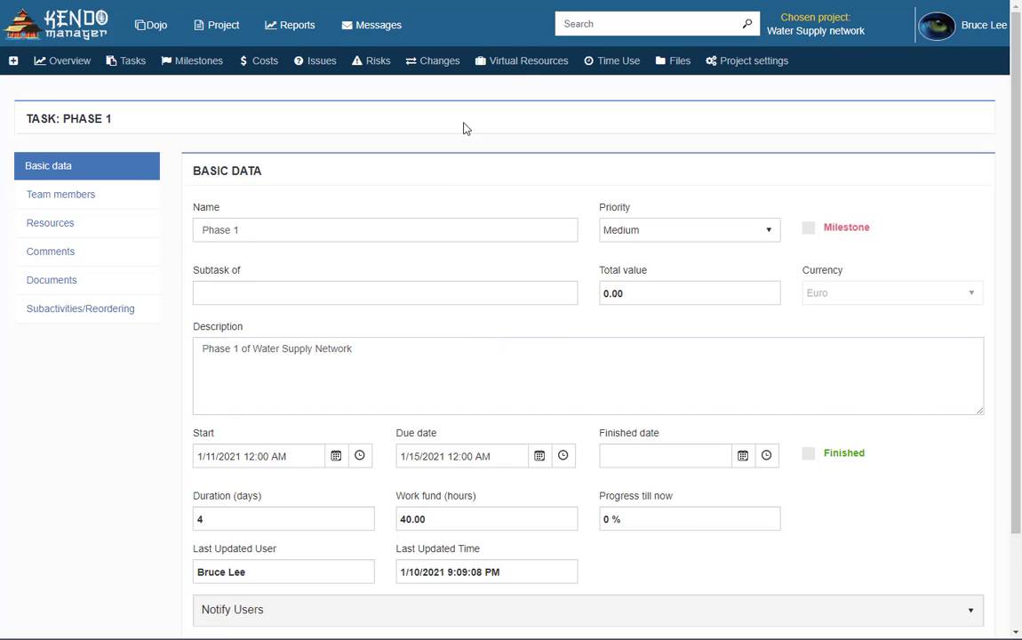
Create a new virtual resource named 'Truck Man' of type Material resources
{"action": "left_click", "coordinate": [514, 70]}
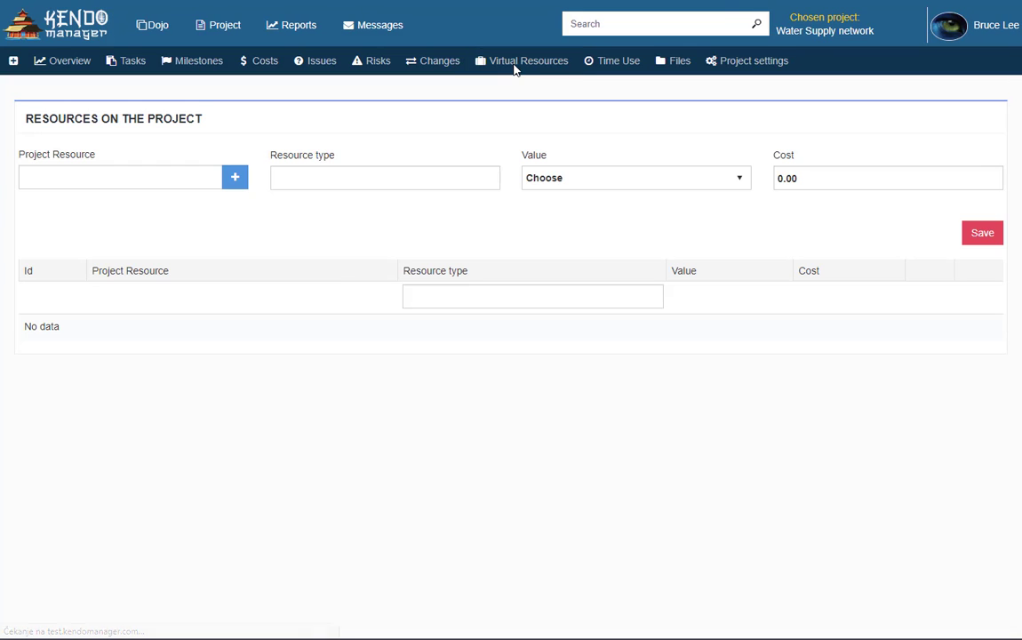
{"action": "left_click", "coordinate": [238, 180]}
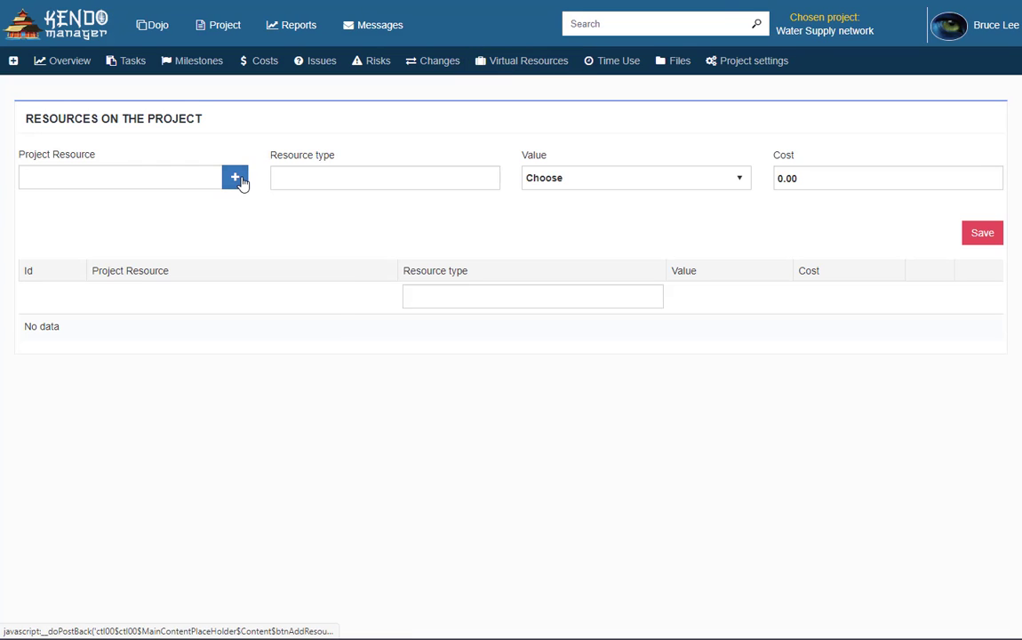
{"action": "left_click", "coordinate": [311, 218]}
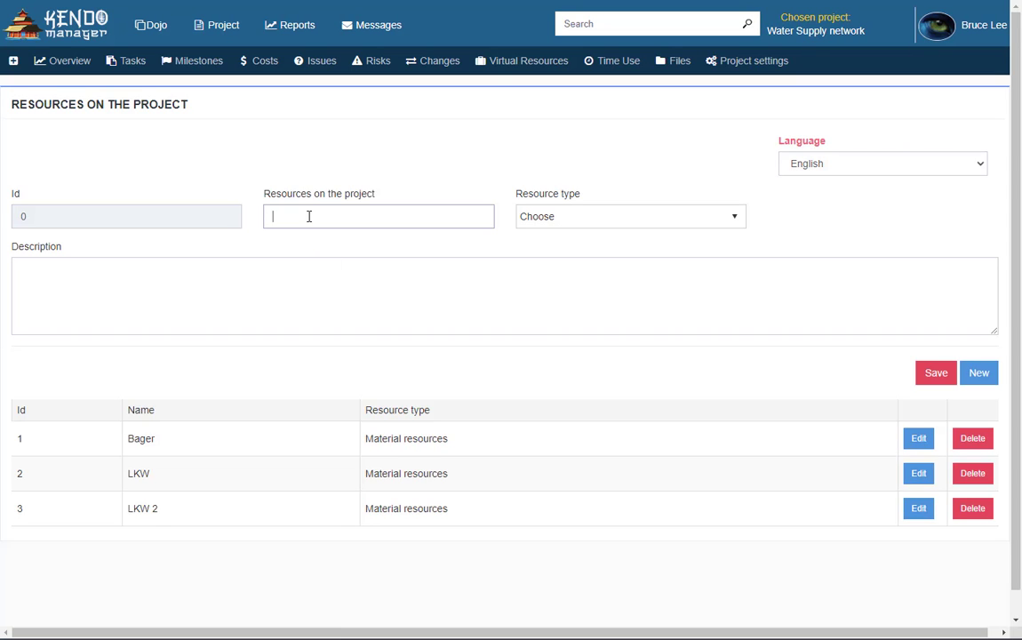
{"action": "type", "text": "Truck Man"}
{"action": "left_click", "coordinate": [737, 219]}
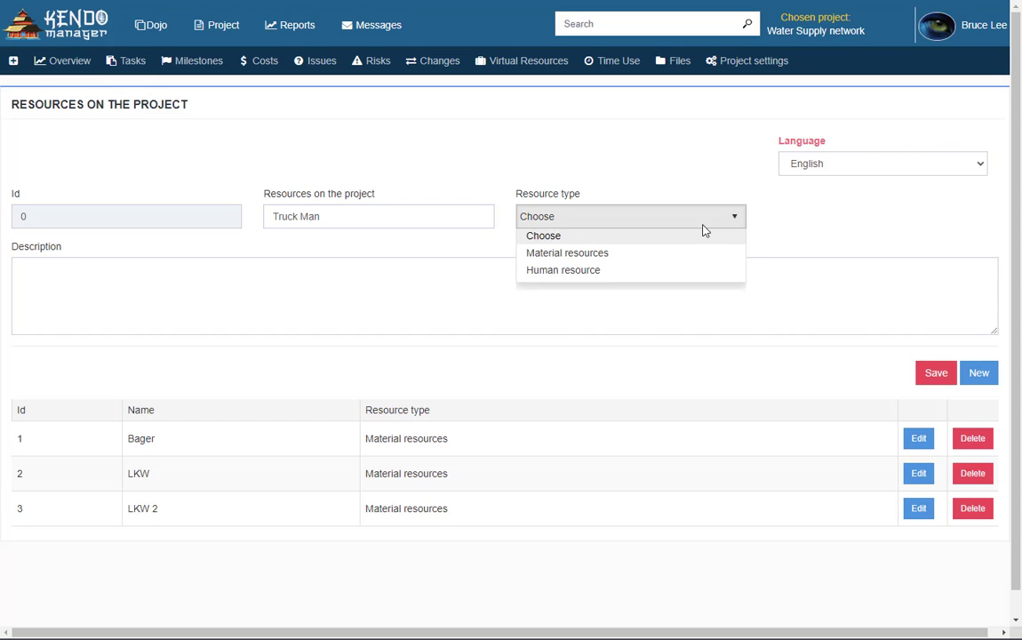
{"action": "left_click", "coordinate": [655, 264]}
{"action": "left_click", "coordinate": [933, 374]}
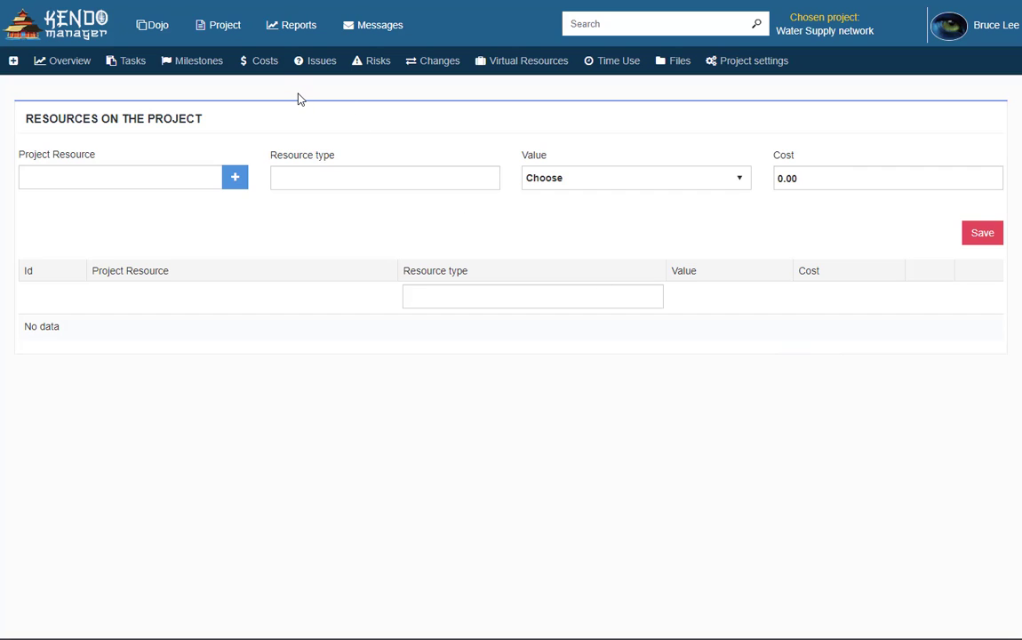
Add Truck Man as a project Material resource charged per hour at cost 100
{"action": "left_click", "coordinate": [148, 186]}
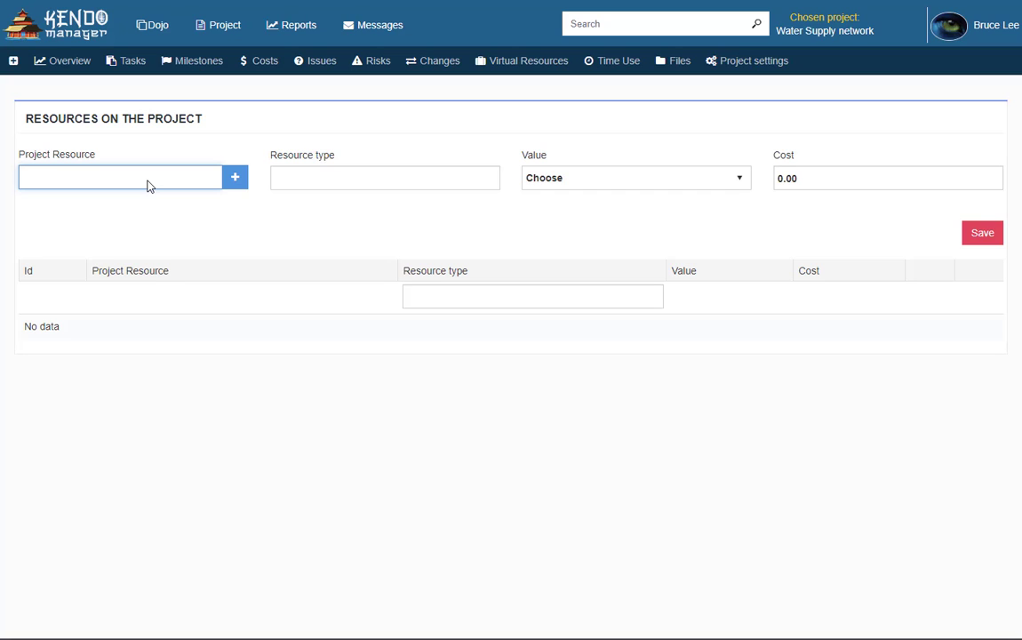
{"action": "type", "text": "Truck"}
{"action": "left_click", "coordinate": [135, 208]}
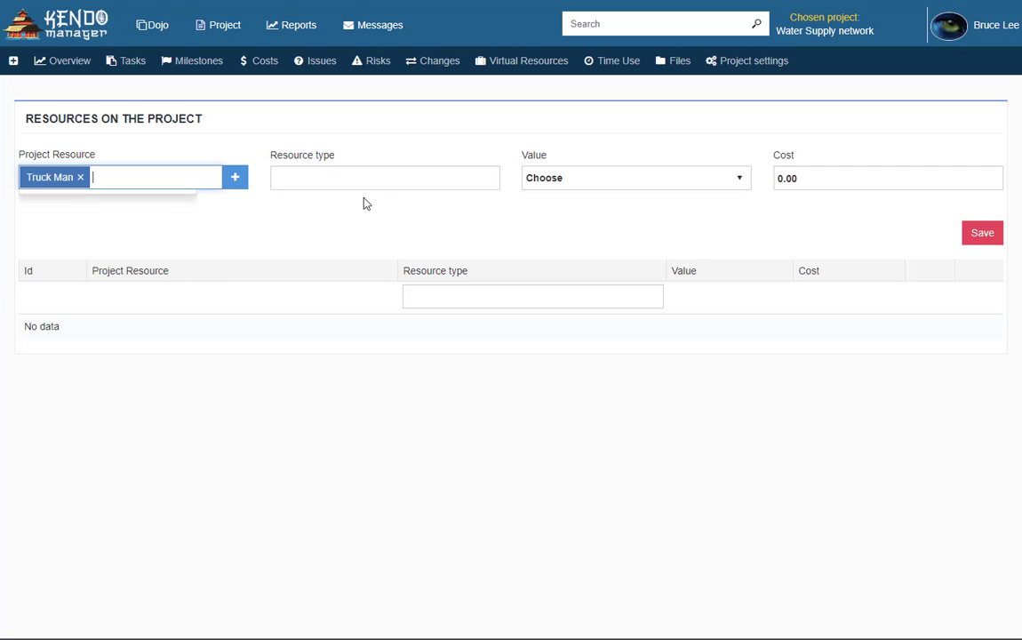
{"action": "left_click", "coordinate": [439, 182]}
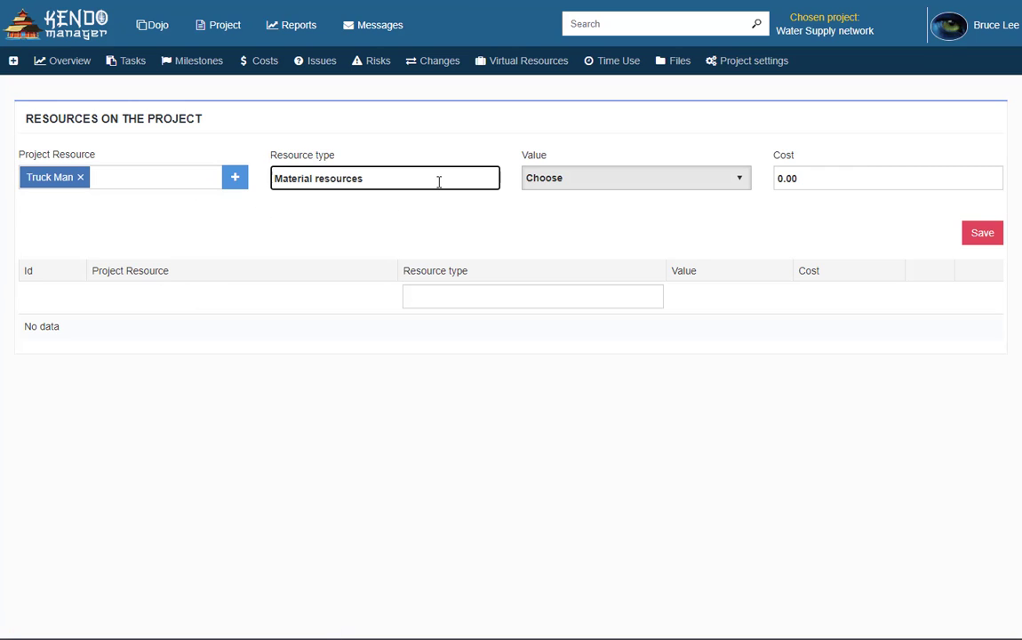
{"action": "left_click", "coordinate": [582, 184]}
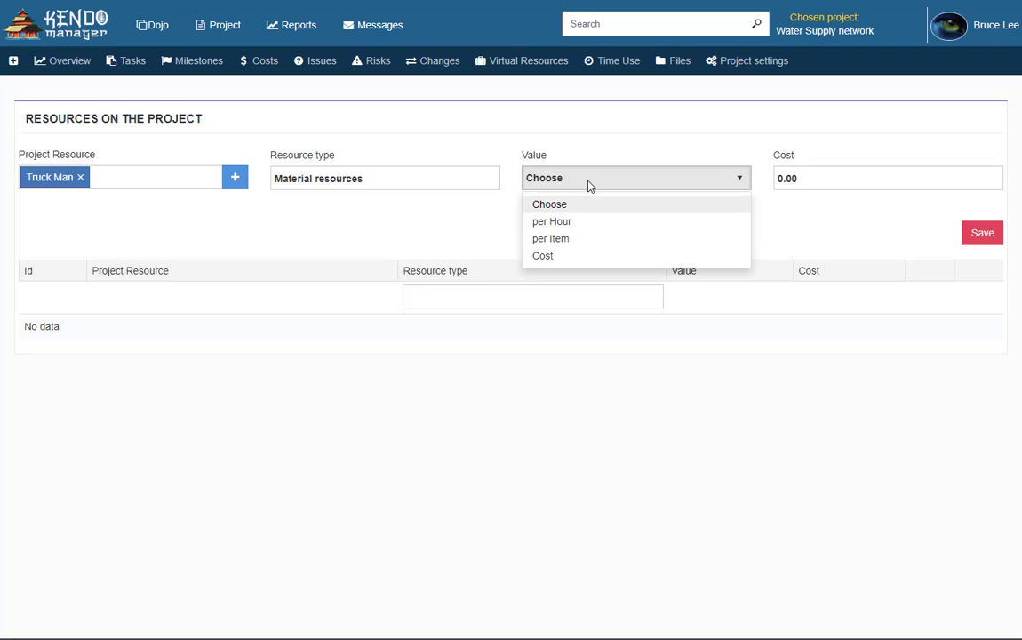
{"action": "left_click", "coordinate": [571, 222]}
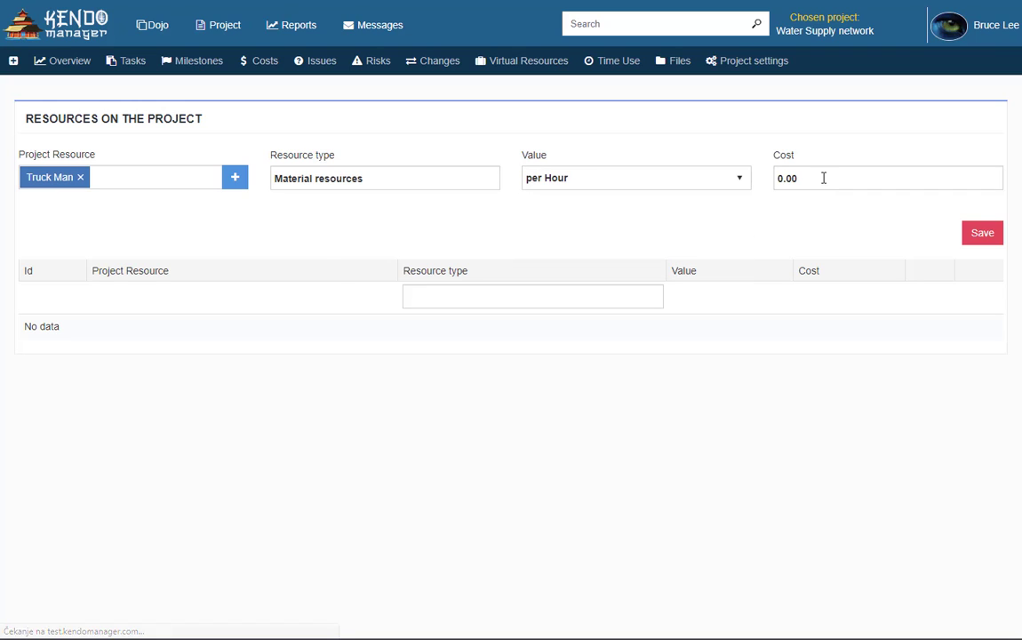
{"action": "left_click", "coordinate": [823, 173]}
{"action": "type", "text": "100"}
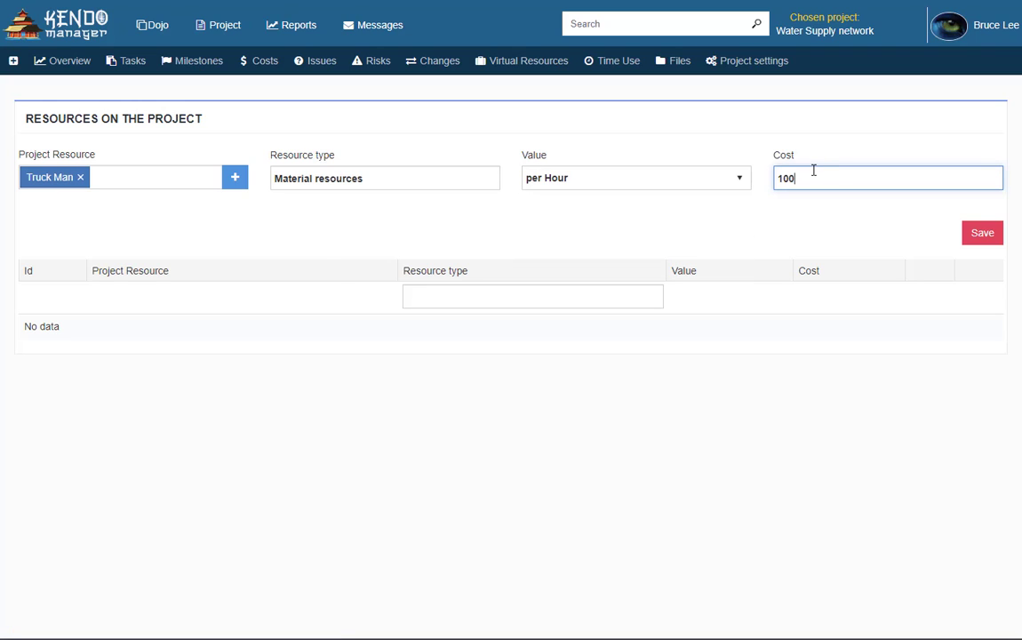
{"action": "left_click", "coordinate": [984, 234]}
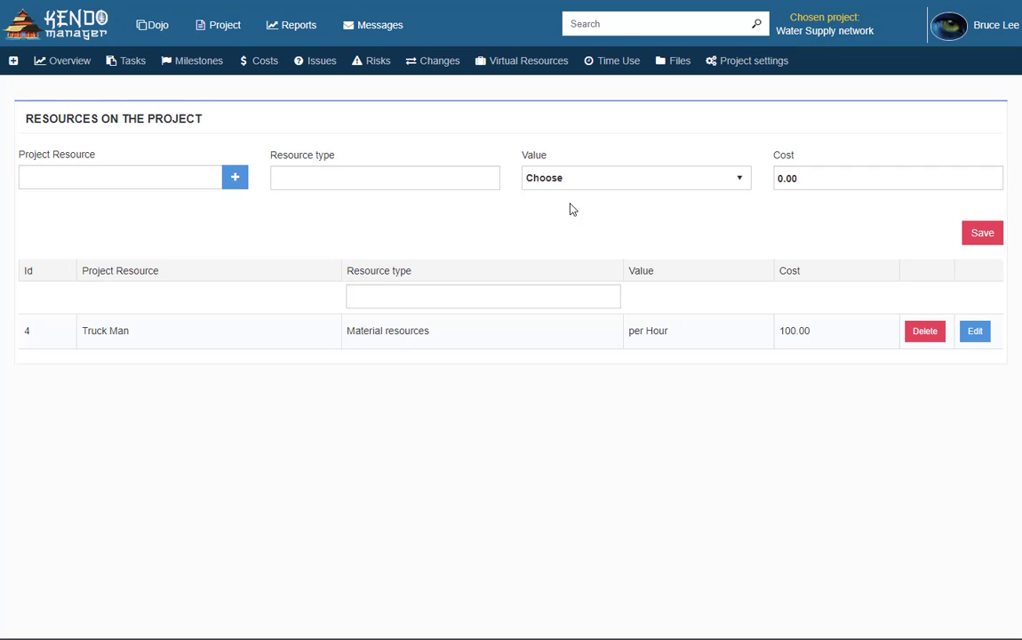
{"action": "left_click", "coordinate": [139, 64]}
Assign Truck Man to Phase 1 for 40 hours, described 'Truck Man for transport'
{"action": "left_click", "coordinate": [939, 274]}
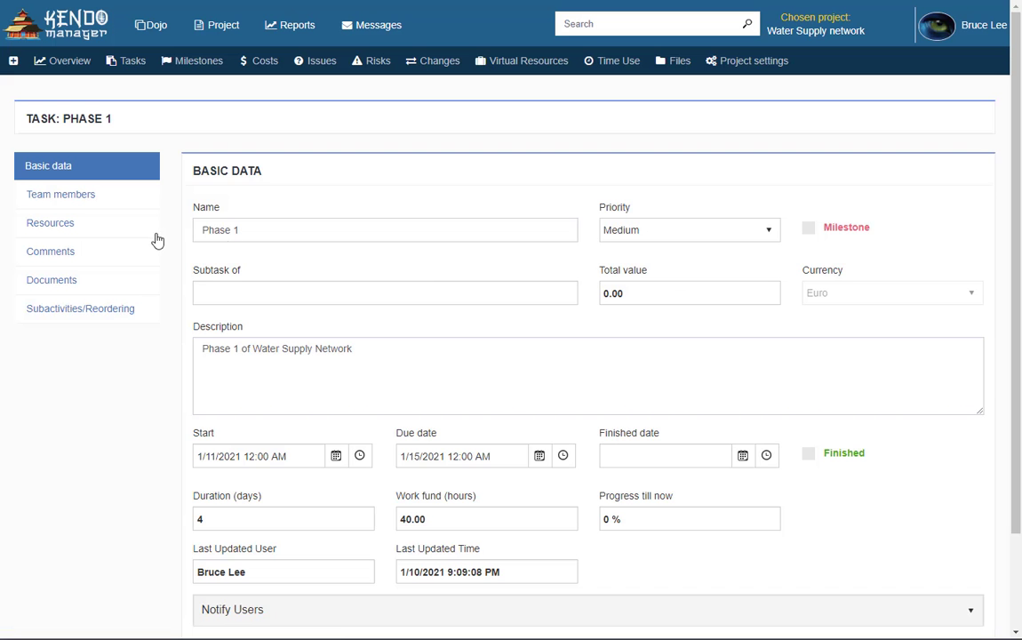
{"action": "left_click", "coordinate": [90, 229]}
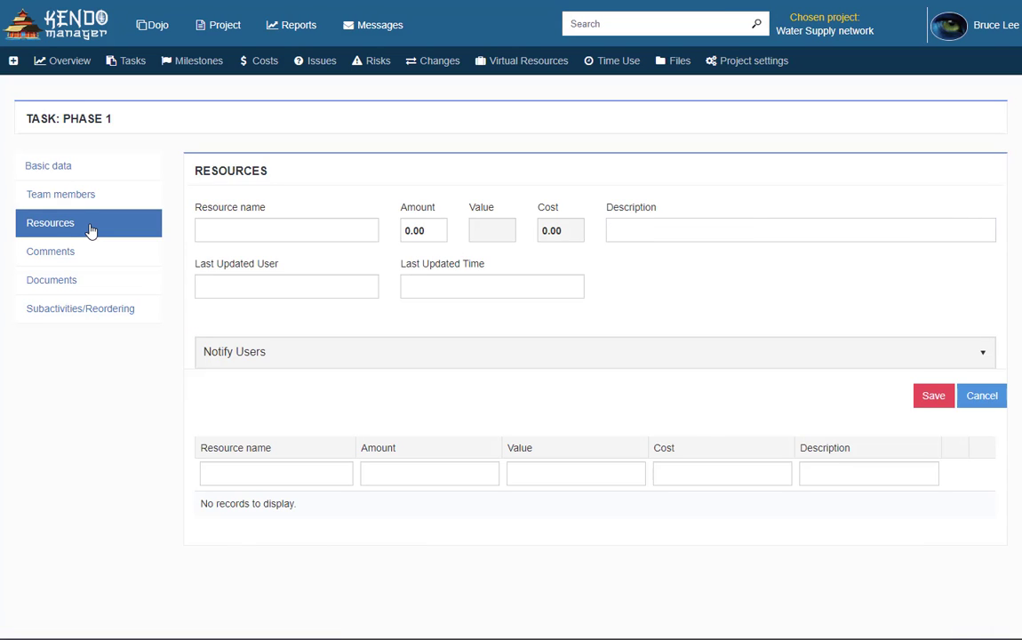
{"action": "left_click", "coordinate": [235, 237]}
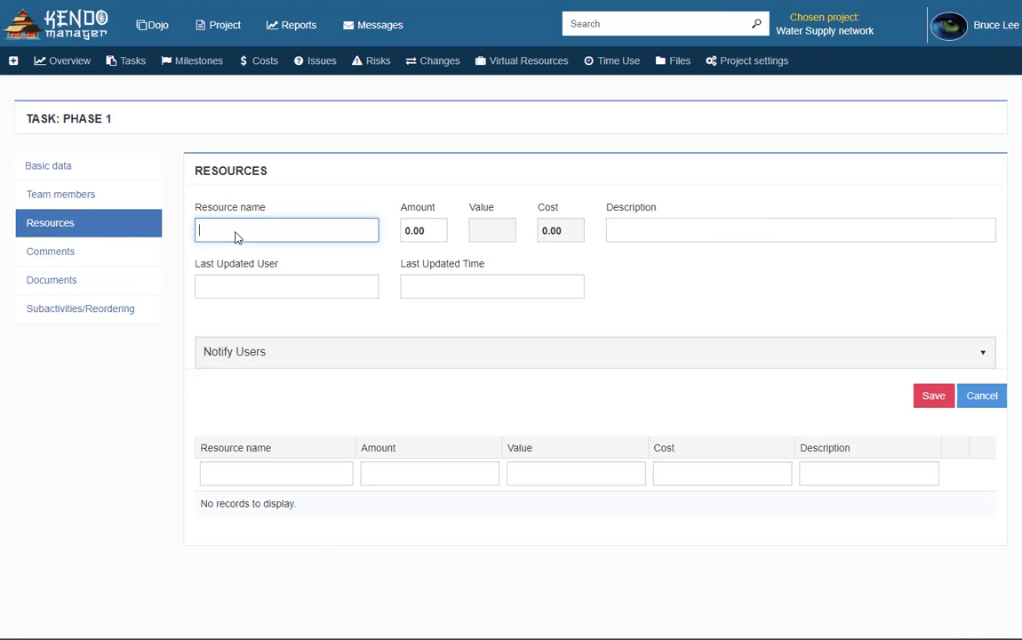
{"action": "type", "text": "Truck"}
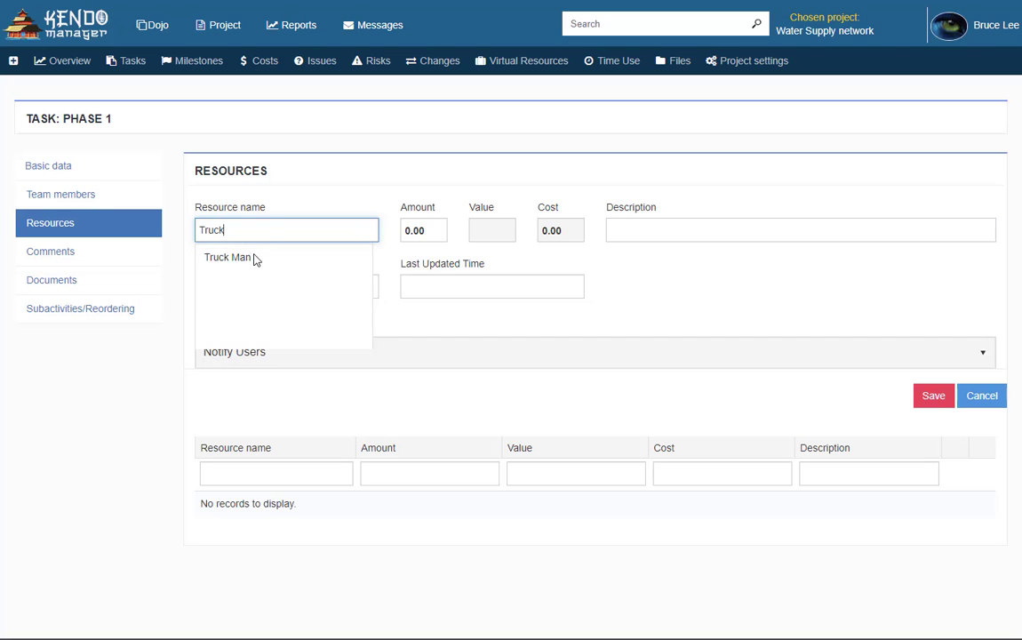
{"action": "left_click", "coordinate": [253, 259]}
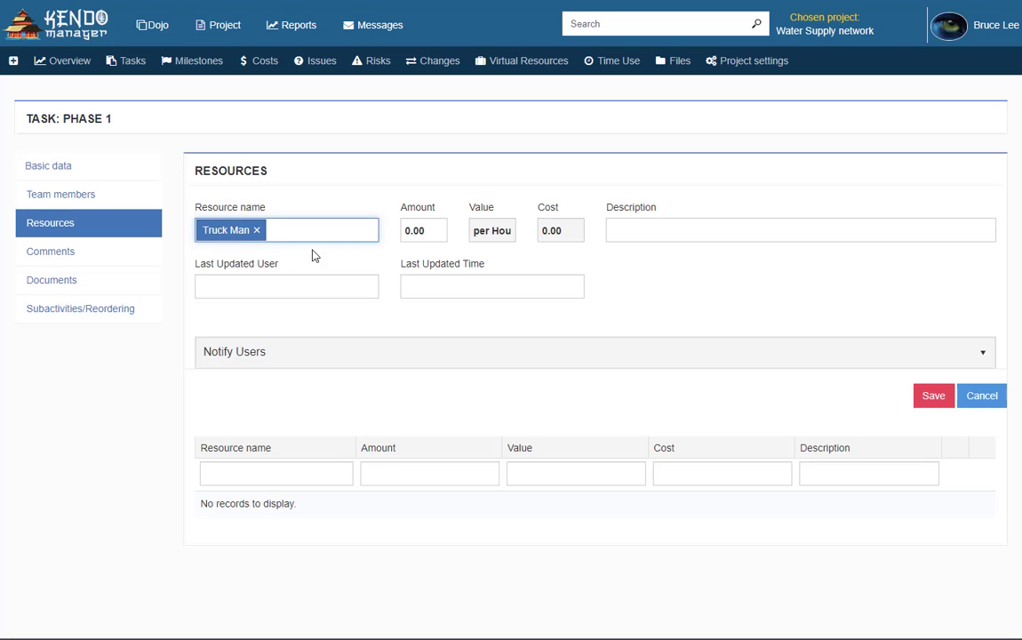
{"action": "left_click", "coordinate": [426, 228]}
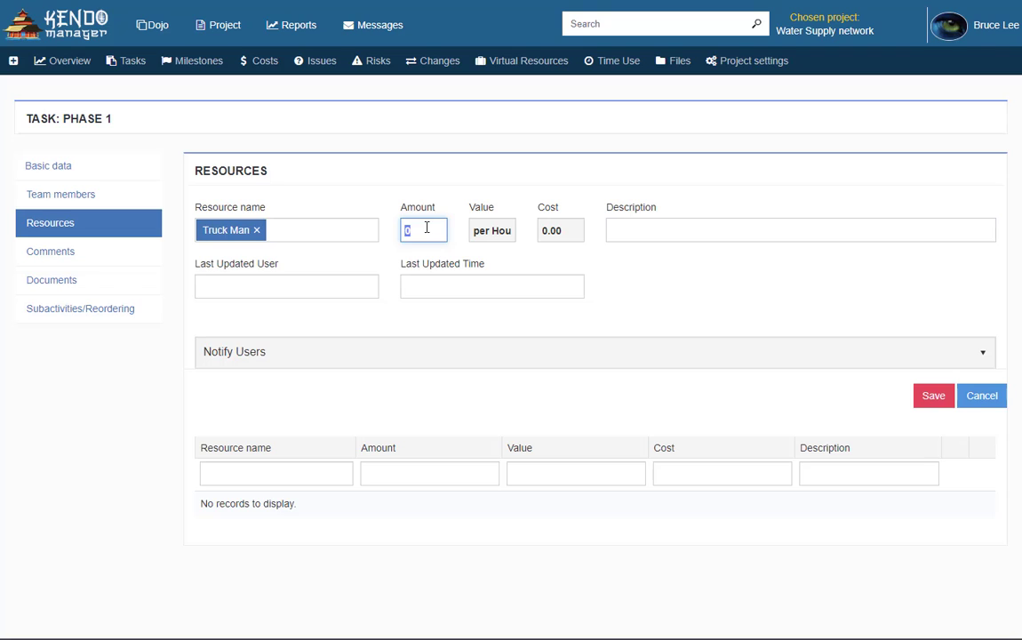
{"action": "type", "text": "40"}
{"action": "left_click", "coordinate": [659, 228]}
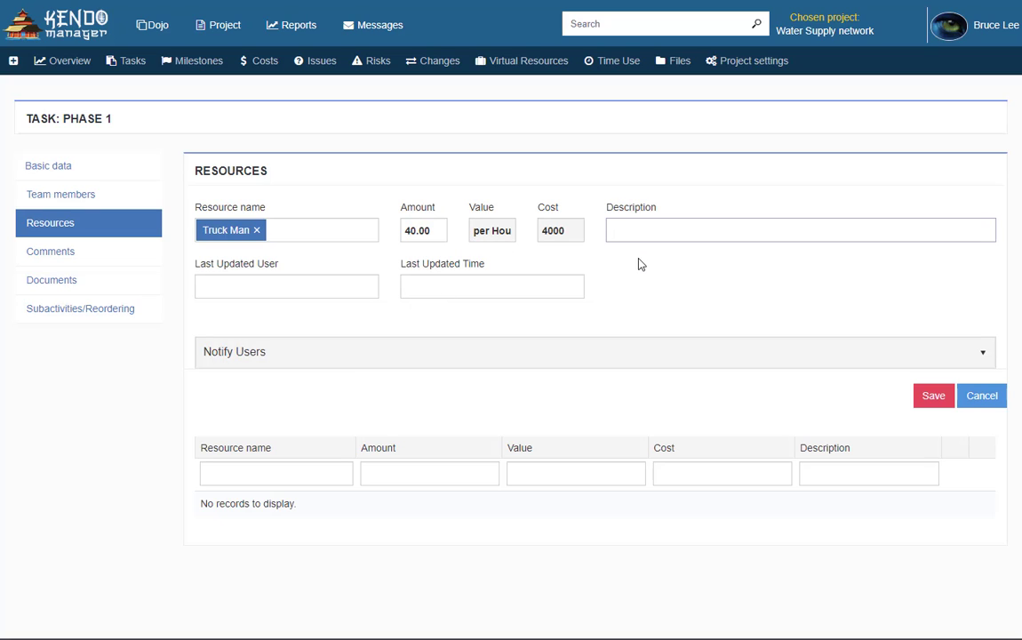
{"action": "type", "text": "ruck Man for transport"}
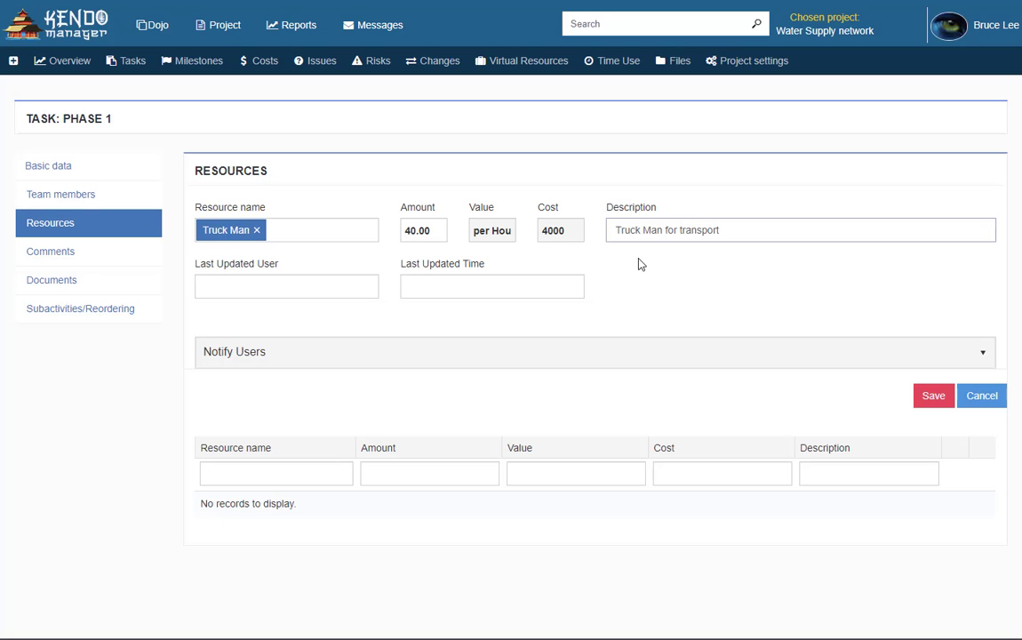
{"action": "left_click", "coordinate": [928, 406]}
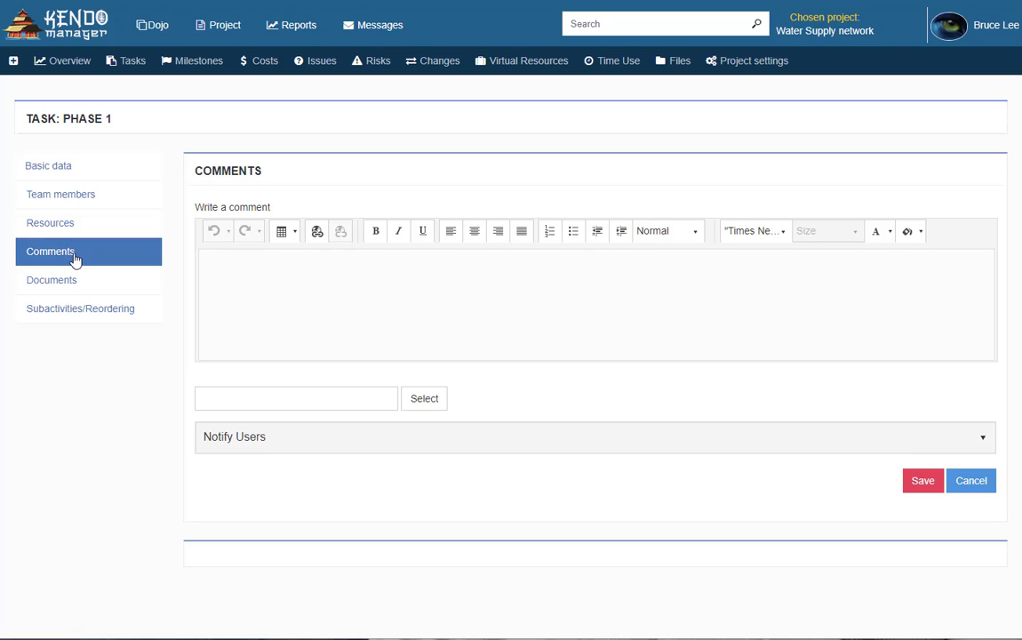
Write 'Comment for Phase 1' and attach Water Supply Network.docx and .xlsx
{"action": "left_click", "coordinate": [270, 294]}
{"action": "type", "text": "Comment "}
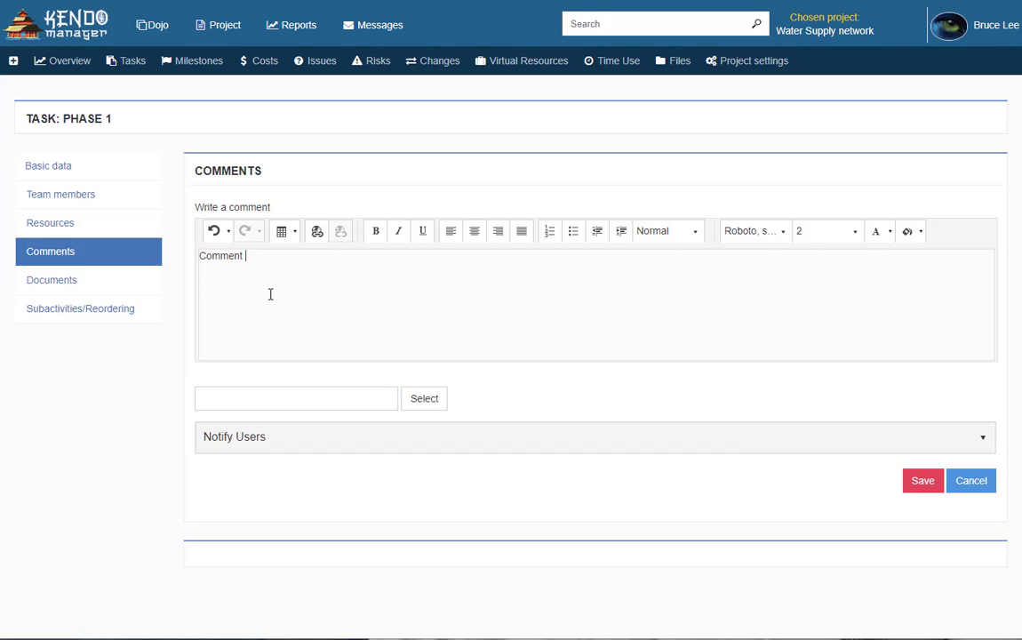
{"action": "type", "text": "for Phase 1"}
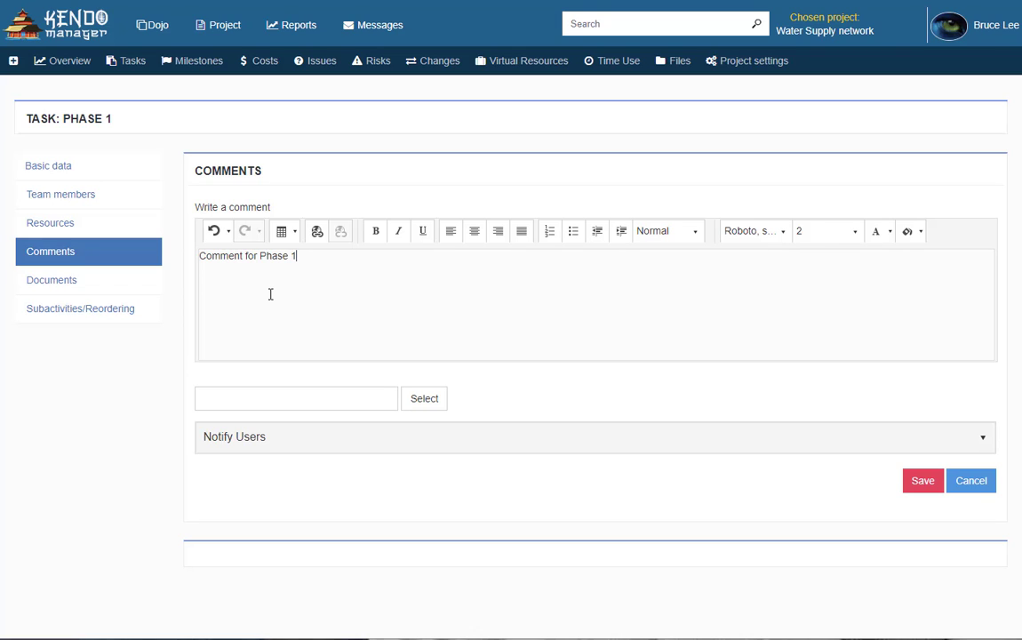
{"action": "left_click", "coordinate": [425, 399]}
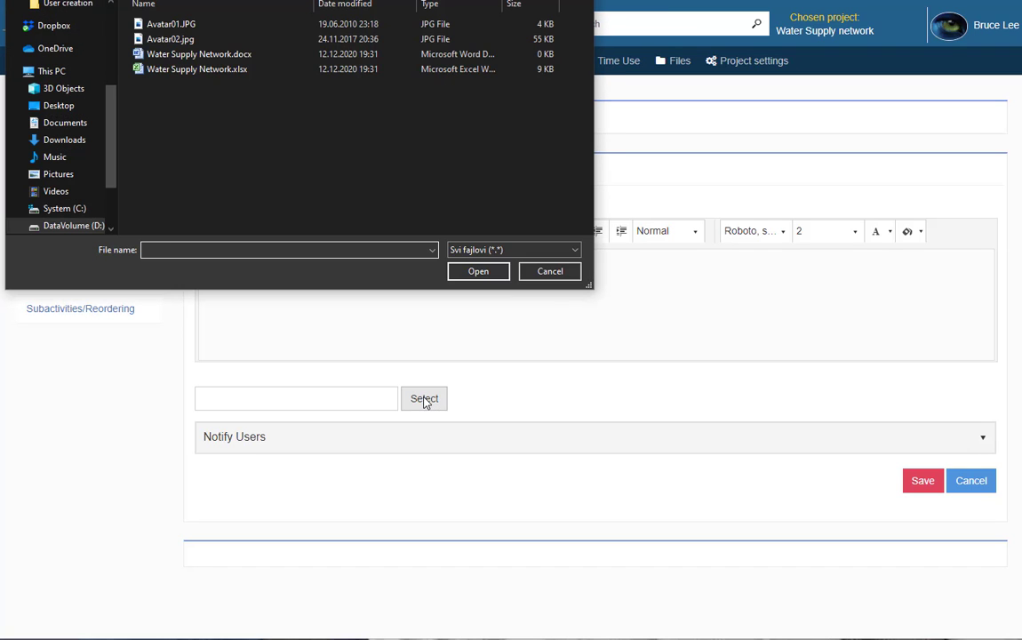
{"action": "left_click", "coordinate": [178, 54]}
{"action": "left_click", "coordinate": [177, 64], "text": "shift"}
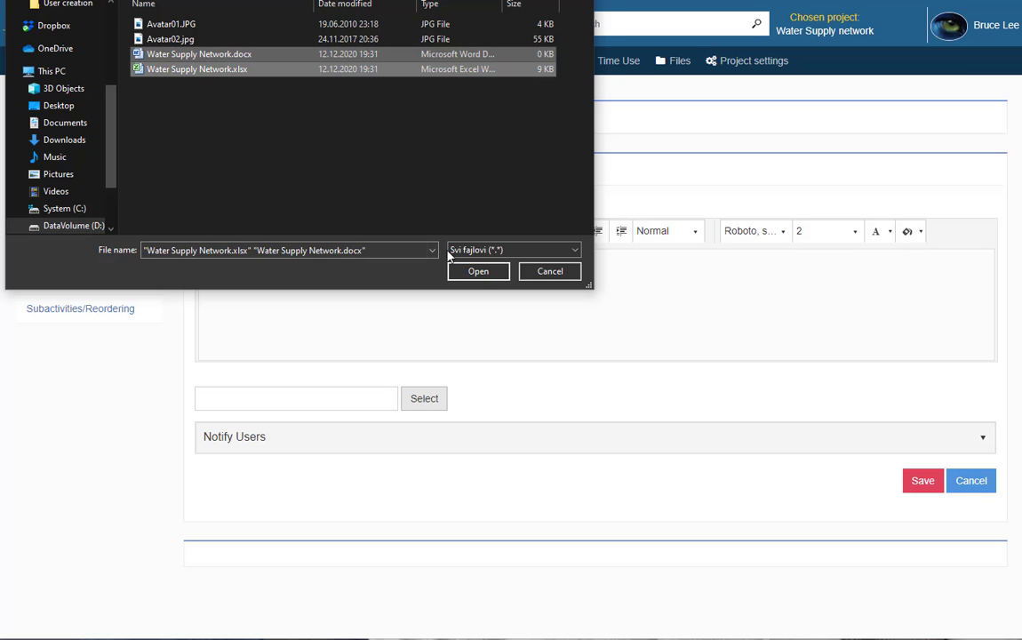
{"action": "left_click", "coordinate": [478, 272]}
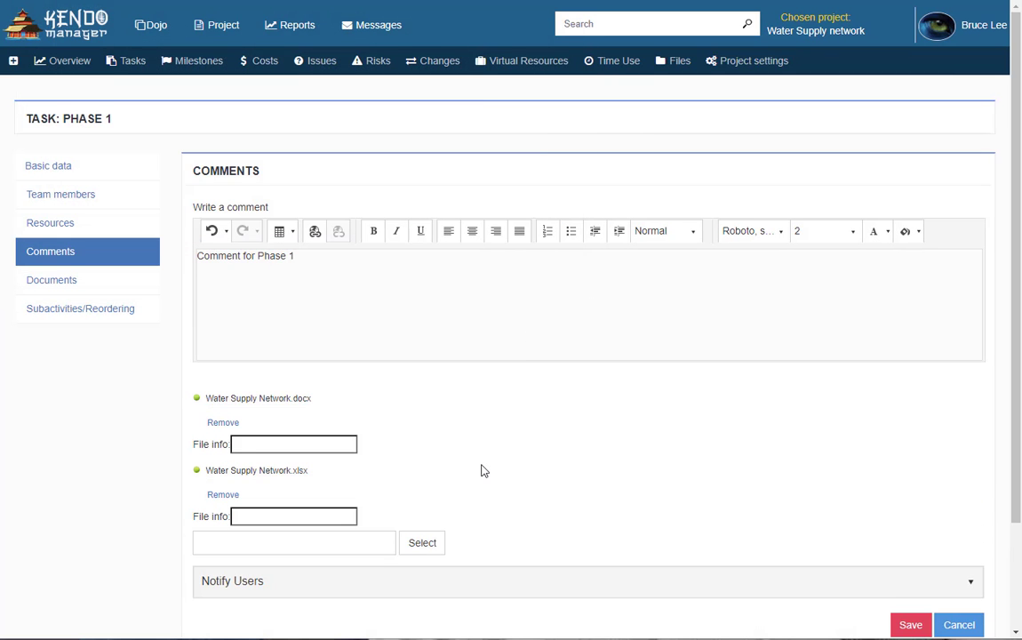
Notify the first team member with 'Message Phase 1' and save the comment
{"action": "scroll", "coordinate": [481, 470], "scroll_direction": "down", "scroll_amount": 2}
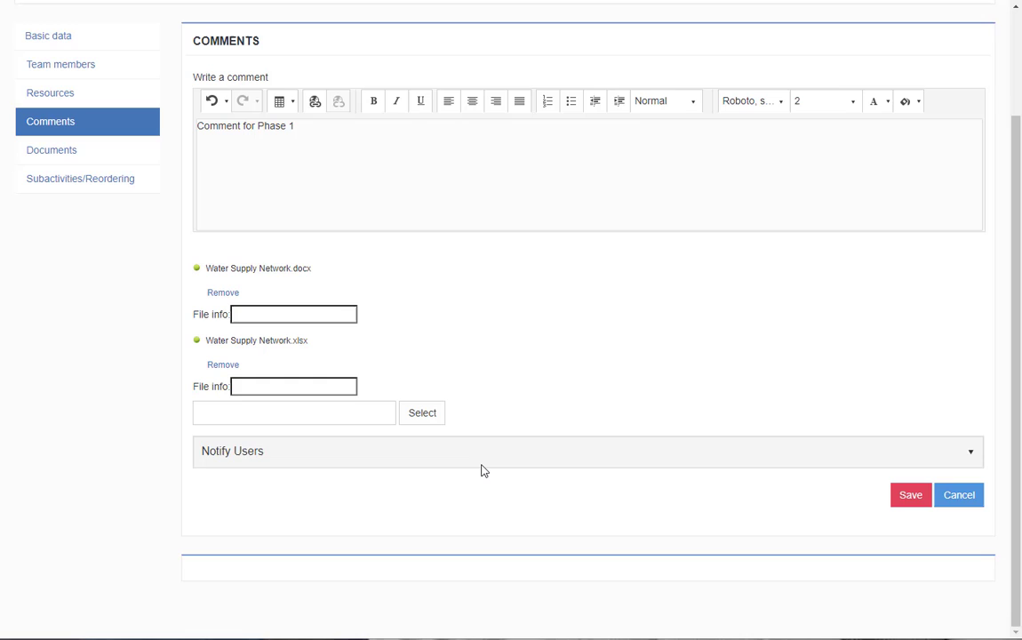
{"action": "left_click", "coordinate": [377, 458]}
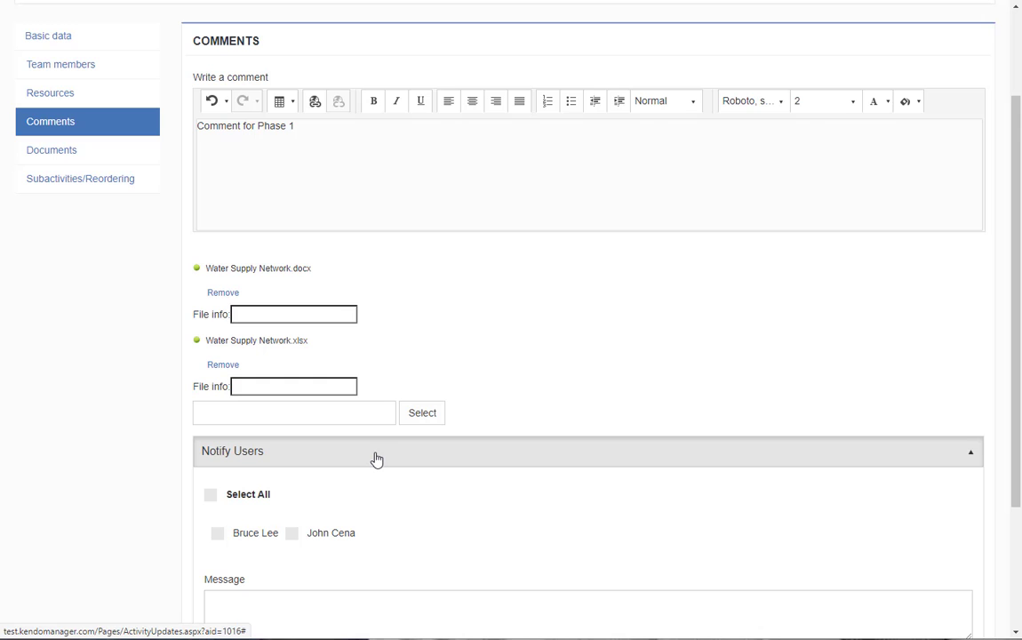
{"action": "scroll", "coordinate": [399, 503], "scroll_direction": "down", "scroll_amount": 3}
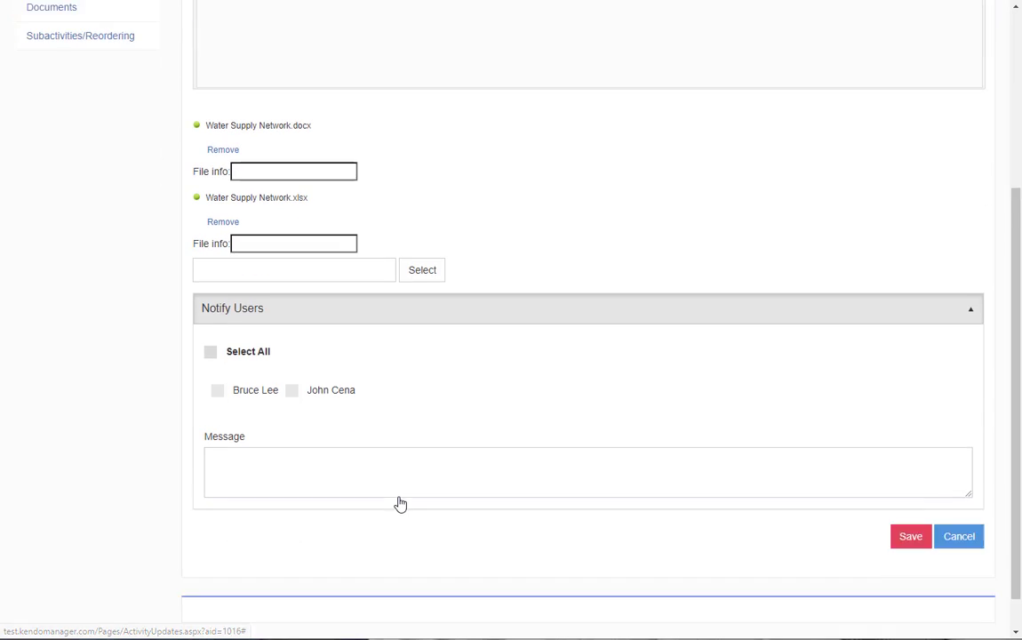
{"action": "left_click", "coordinate": [290, 433]}
{"action": "type", "text": "Message"}
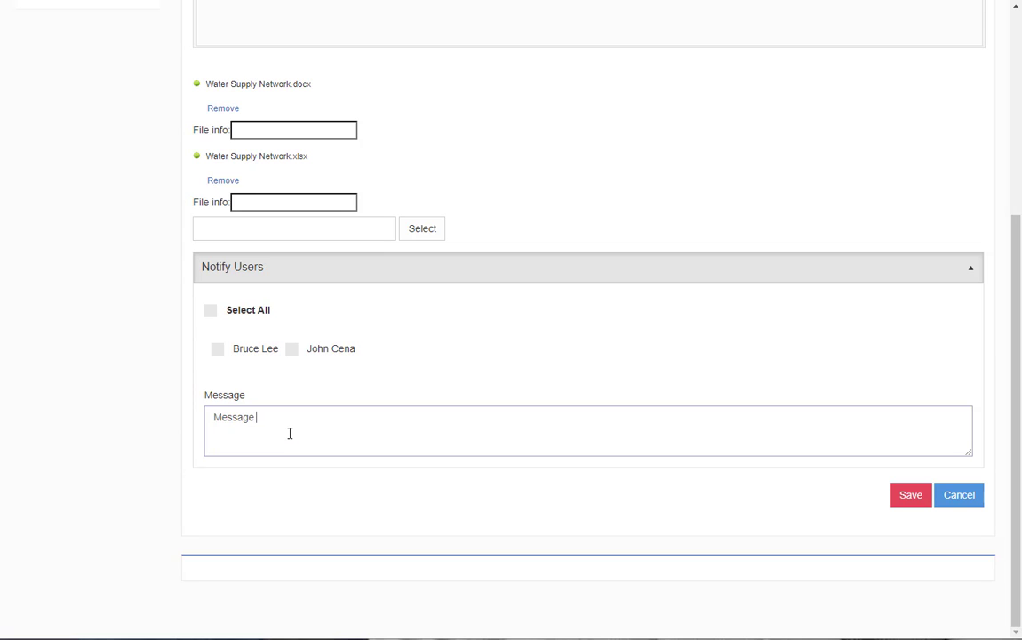
{"action": "type", "text": " Phase 1"}
{"action": "left_click", "coordinate": [217, 349]}
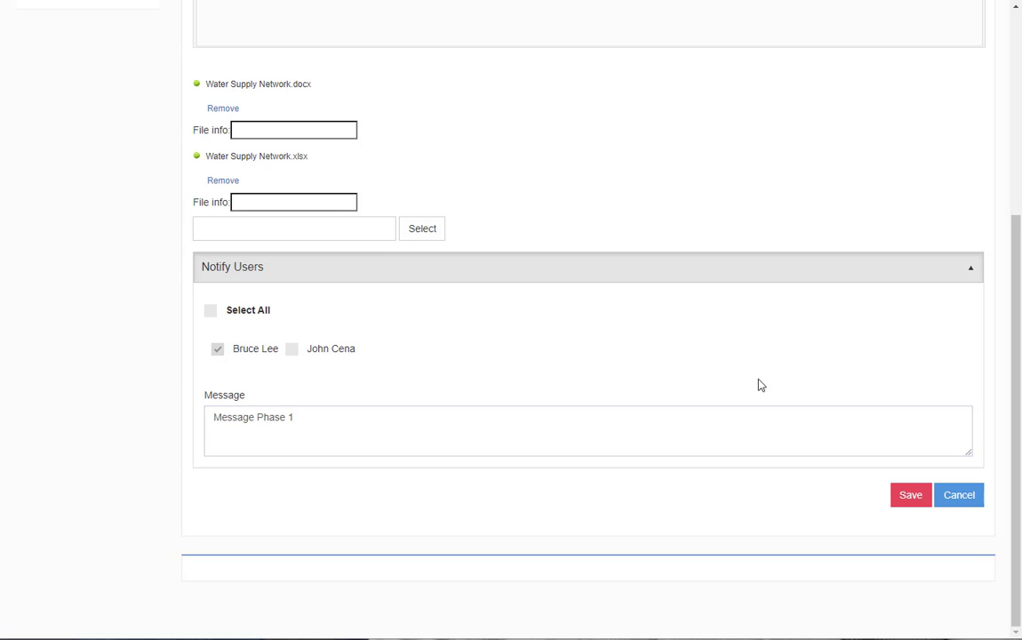
{"action": "left_click", "coordinate": [911, 496]}
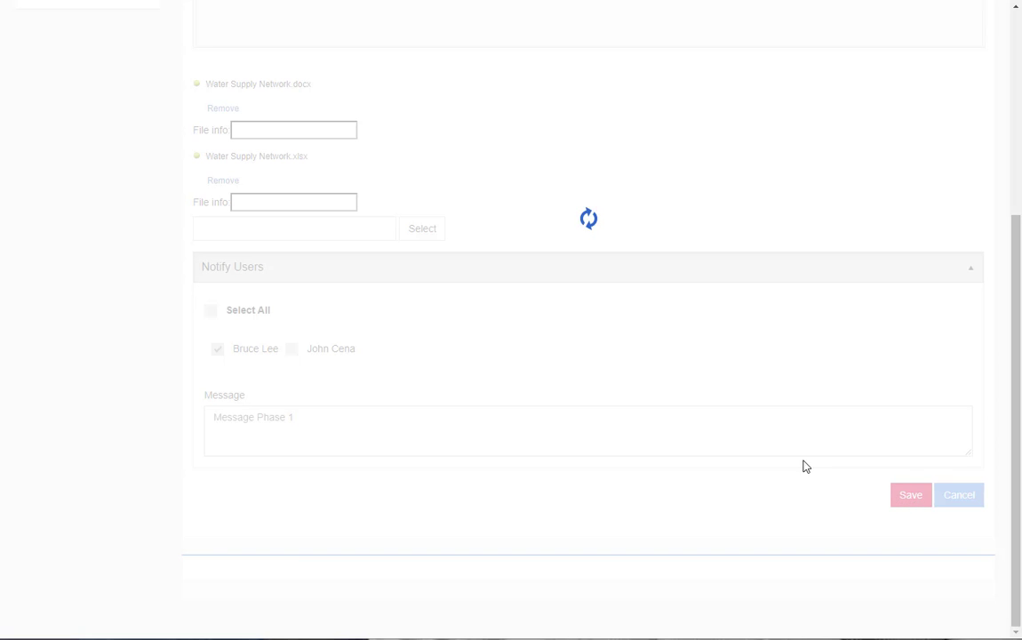
{"action": "scroll", "coordinate": [709, 450], "scroll_direction": "up", "scroll_amount": 4}
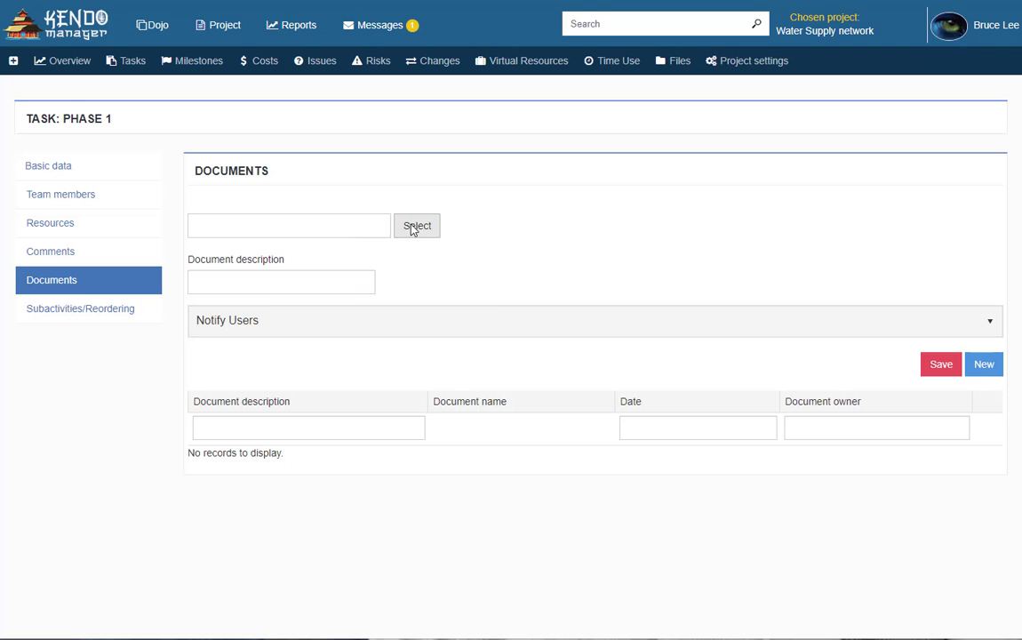
Upload Water Supply Network.docx to Phase 1 with description 'Document Water Supply'
{"action": "left_click", "coordinate": [422, 230]}
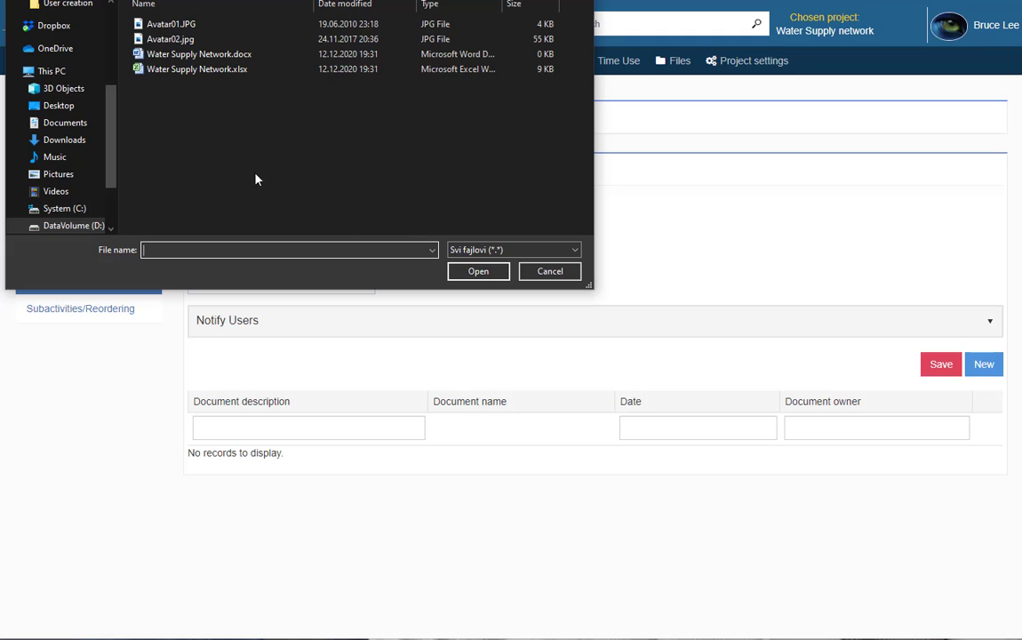
{"action": "left_click", "coordinate": [222, 54]}
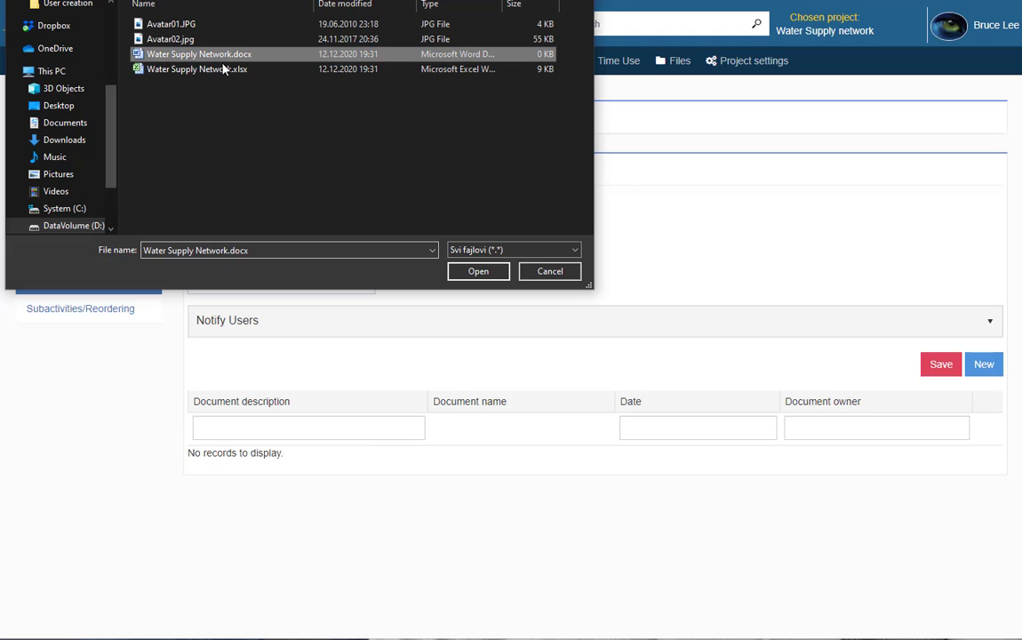
{"action": "left_click", "coordinate": [477, 271]}
{"action": "left_click", "coordinate": [276, 332]}
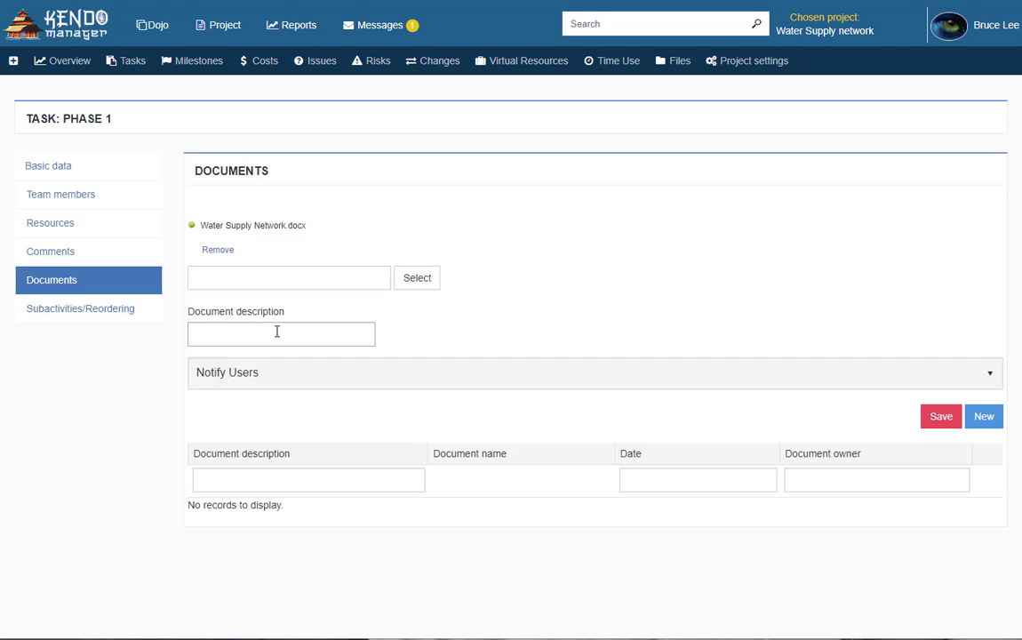
{"action": "type", "text": "Document Water Supply"}
{"action": "left_click", "coordinate": [941, 417]}
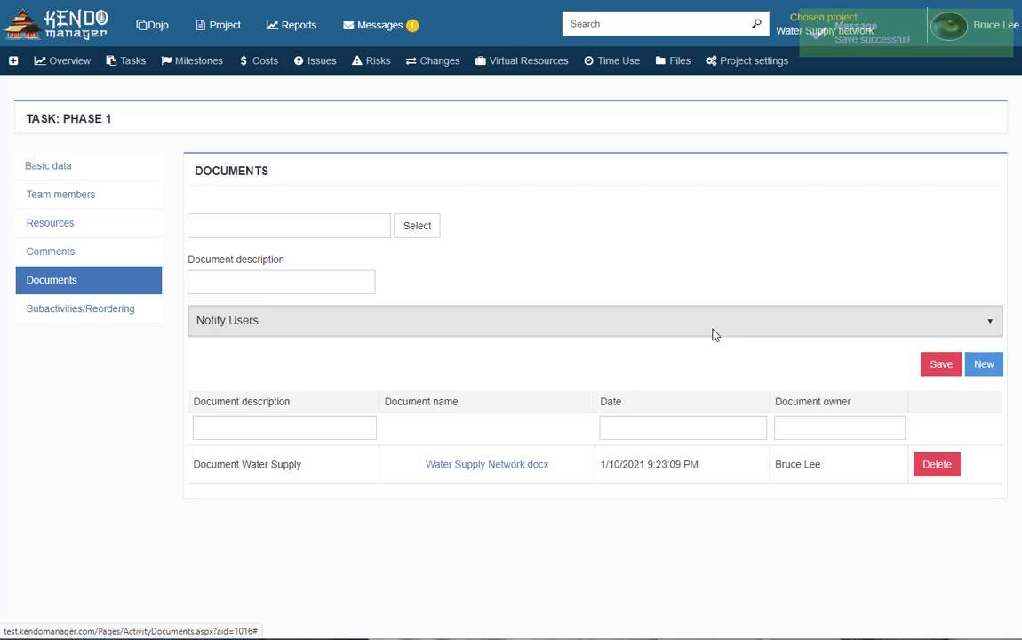
{"action": "left_click", "coordinate": [681, 62]}
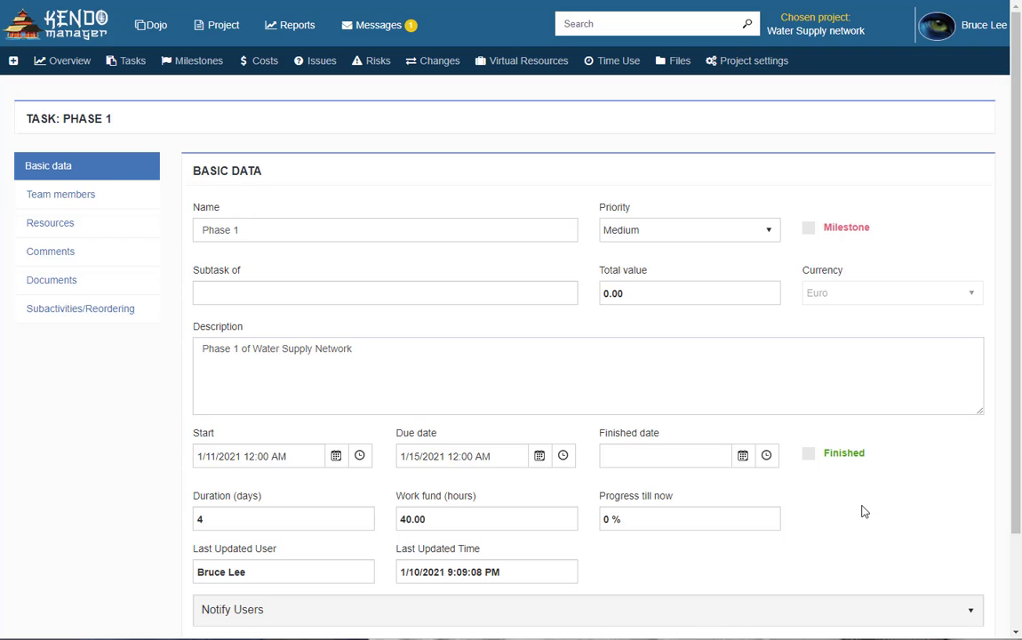
Set Phase 1's progress to 45% and its finished date to January 15
{"action": "scroll", "coordinate": [862, 511], "scroll_direction": "down", "scroll_amount": 3}
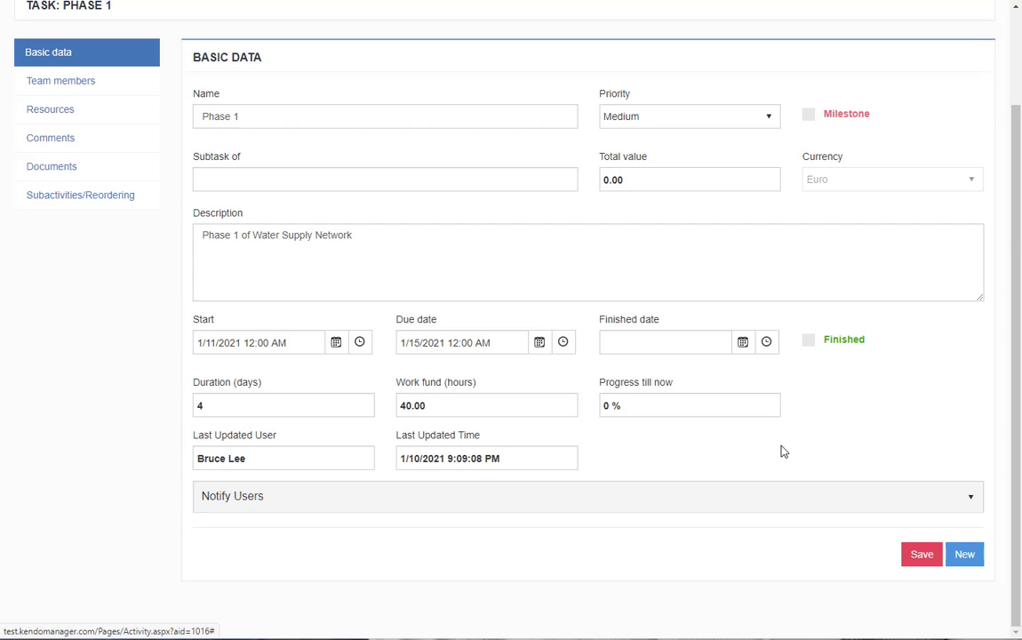
{"action": "left_click", "coordinate": [644, 403]}
{"action": "type", "text": "45"}
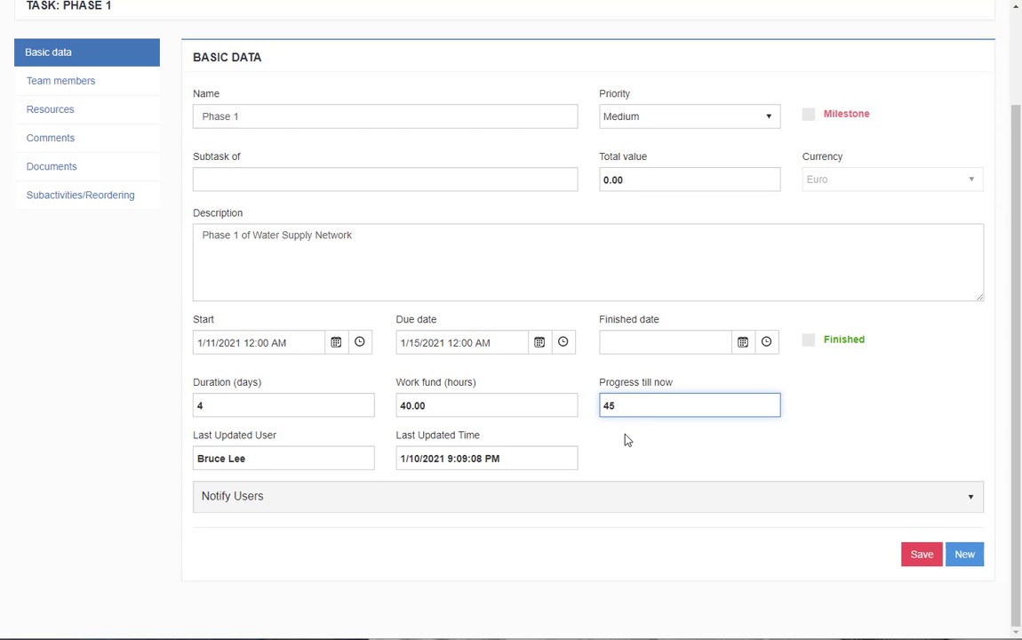
{"action": "left_click", "coordinate": [626, 439]}
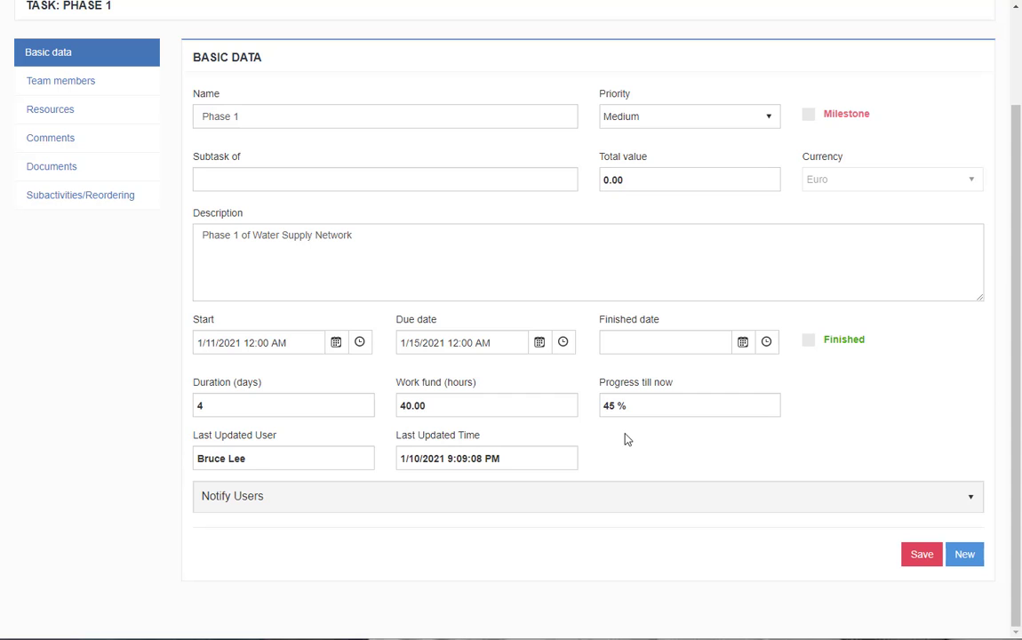
{"action": "left_click", "coordinate": [742, 344]}
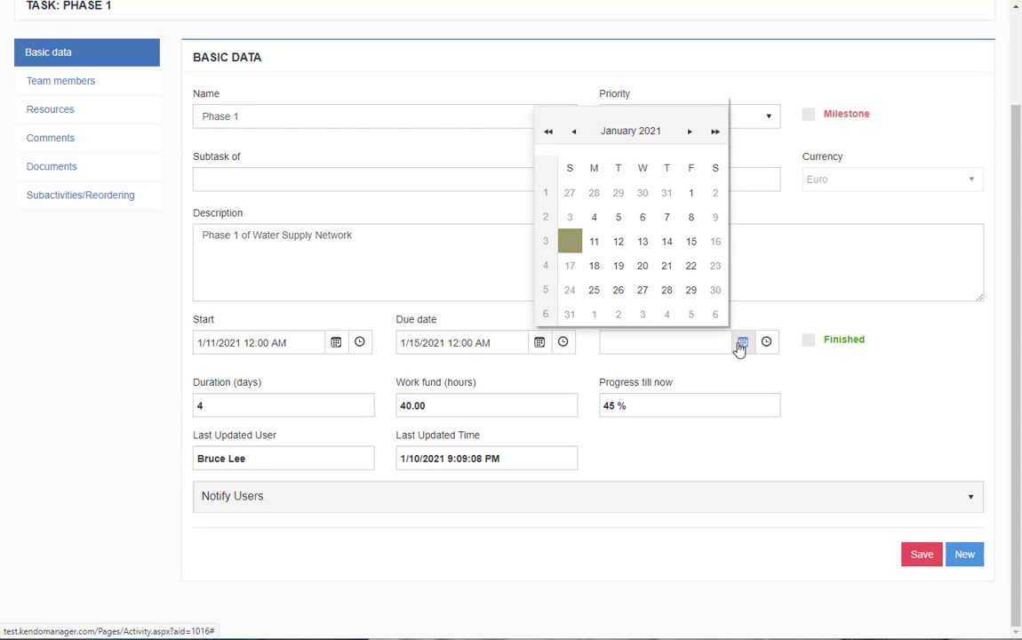
{"action": "left_click", "coordinate": [691, 241]}
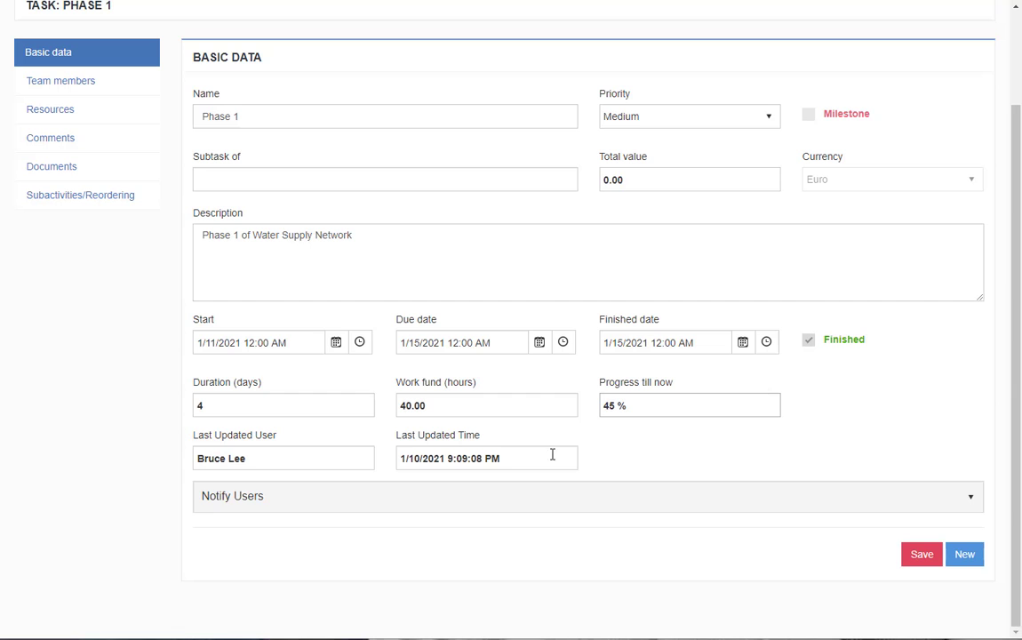
Notify both listed users with 'Task is completed' and save the task
{"action": "left_click", "coordinate": [552, 496]}
{"action": "scroll", "coordinate": [472, 475], "scroll_direction": "down", "scroll_amount": 2}
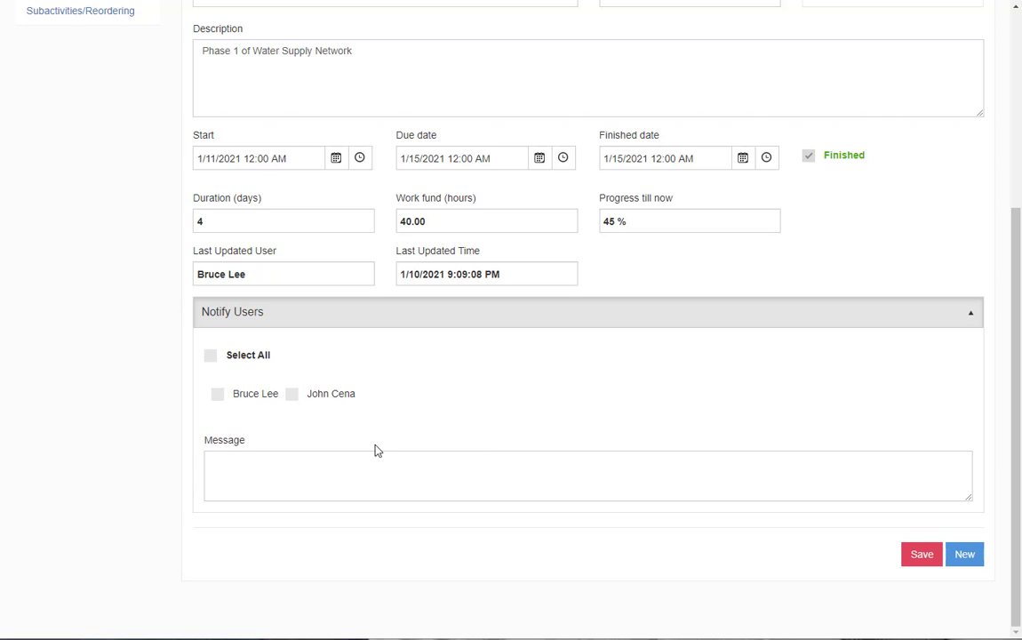
{"action": "left_click", "coordinate": [218, 394]}
{"action": "left_click", "coordinate": [294, 395]}
{"action": "left_click", "coordinate": [294, 456]}
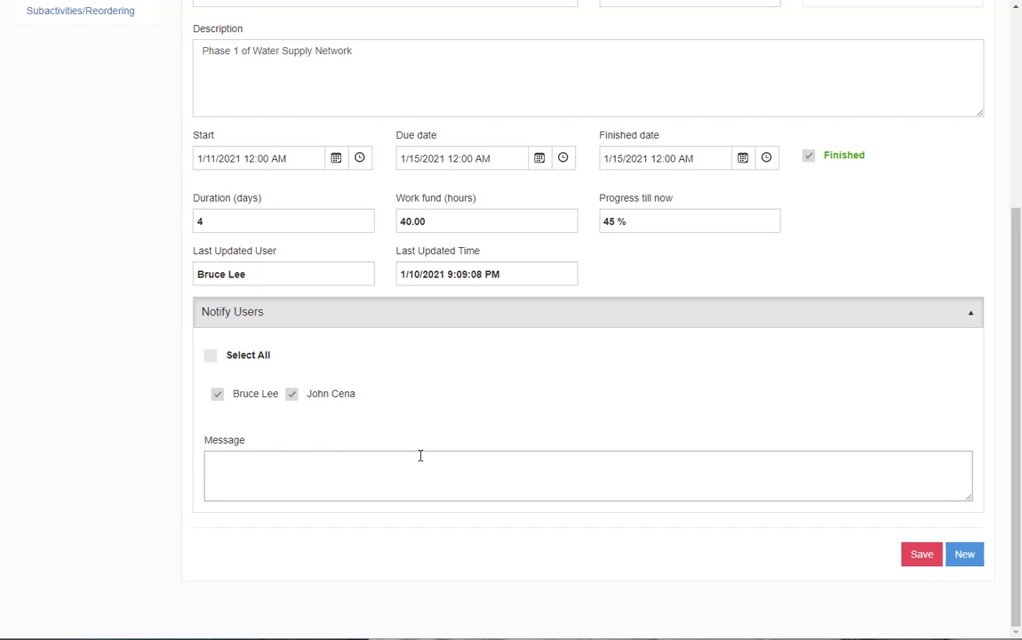
{"action": "type", "text": "Task is comple"}
{"action": "type", "text": "d"}
{"action": "left_click", "coordinate": [925, 562]}
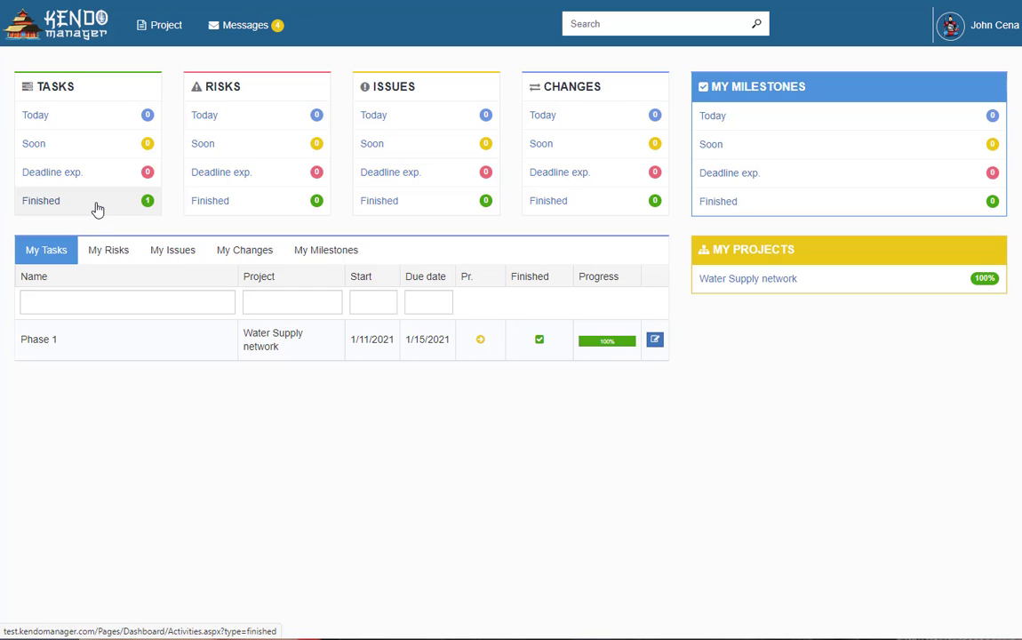
Open the account menu from the user name at the top right
{"action": "left_click", "coordinate": [1006, 28]}
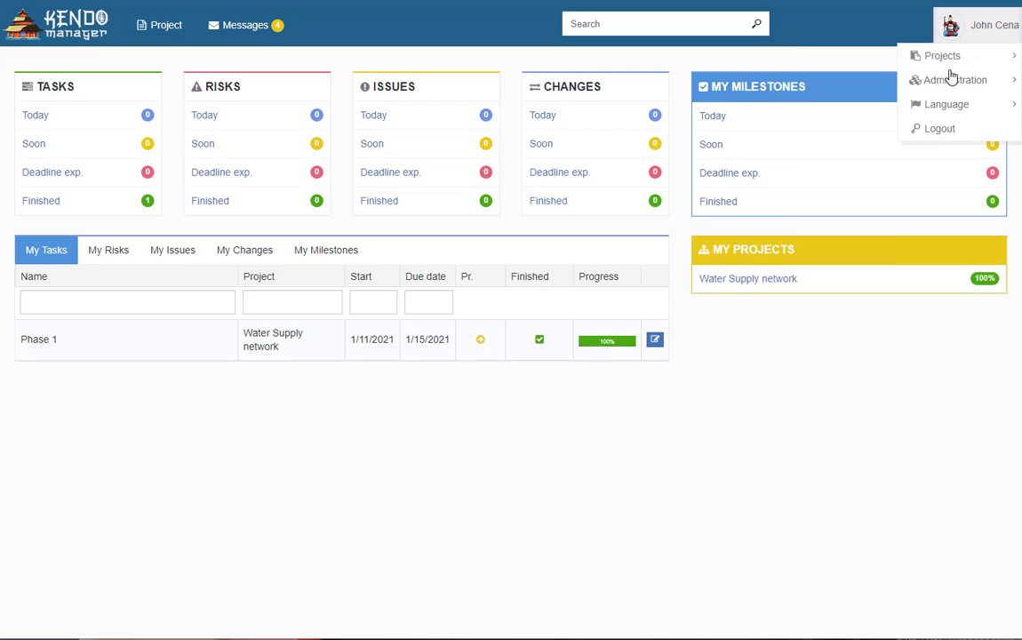
Log out and sign in as the project owner with their username and password
{"action": "left_click", "coordinate": [941, 135]}
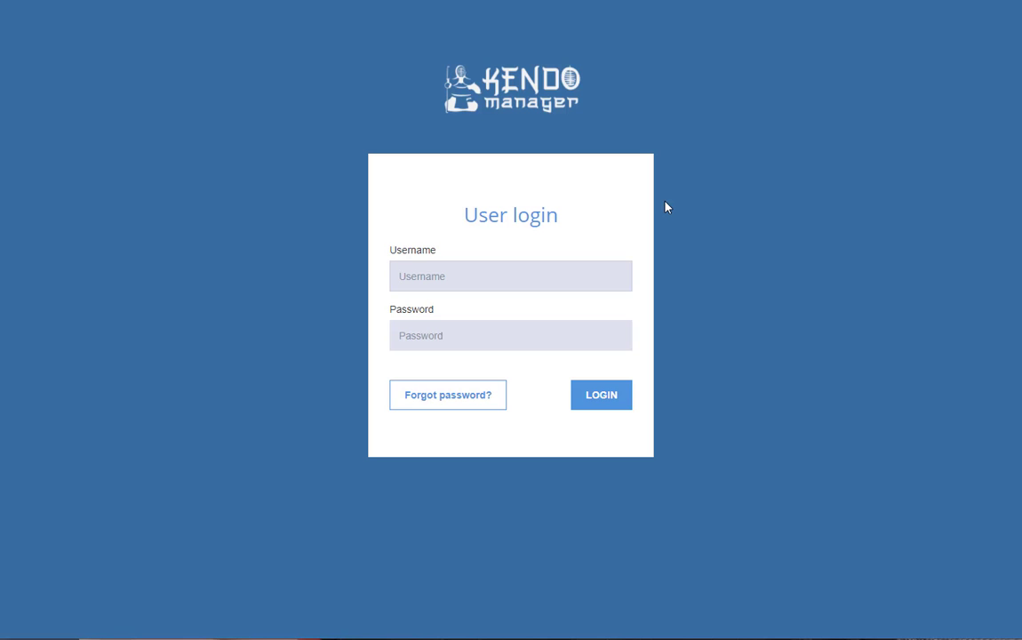
{"action": "type", "text": "bruce"}
{"action": "key", "text": "Tab"}
{"action": "type", "text": "•••••"}
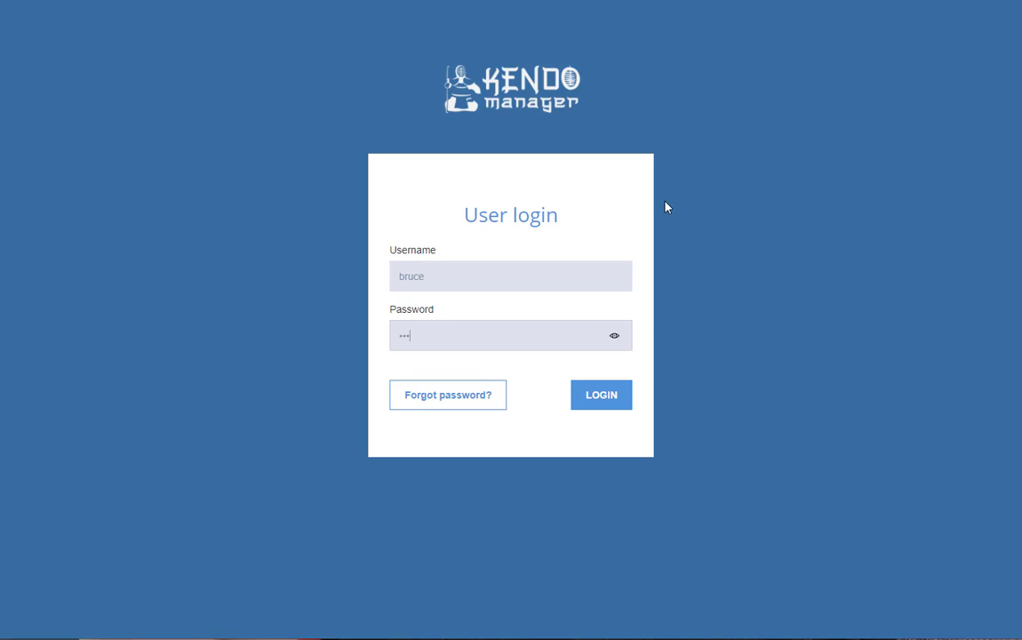
{"action": "left_click", "coordinate": [612, 399]}
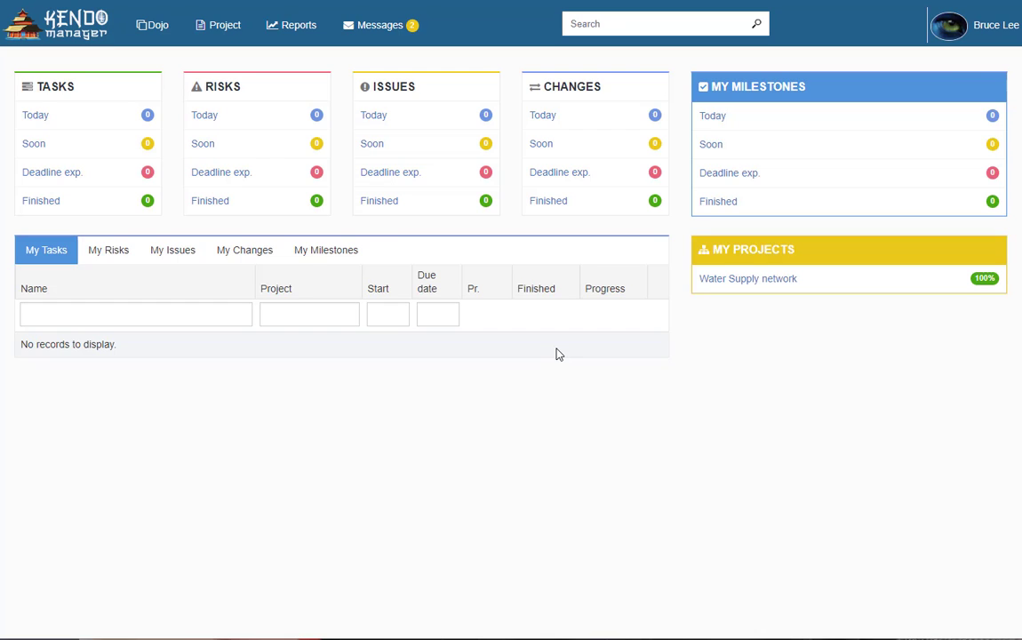
Open the Task is completed message in Messages and follow its Phase 1 link
{"action": "left_click", "coordinate": [386, 34]}
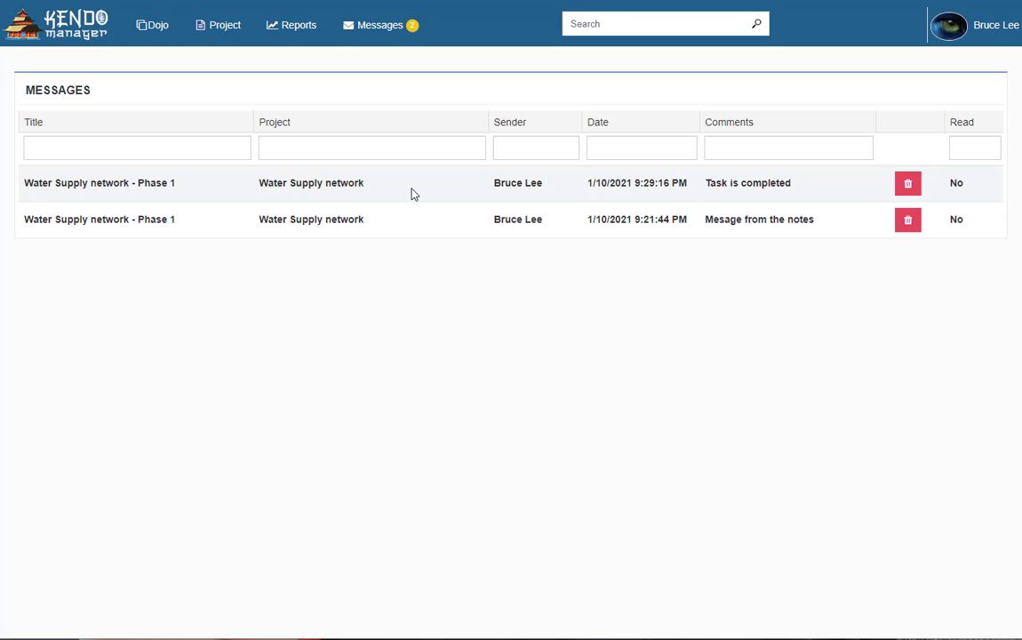
{"action": "left_click", "coordinate": [135, 184]}
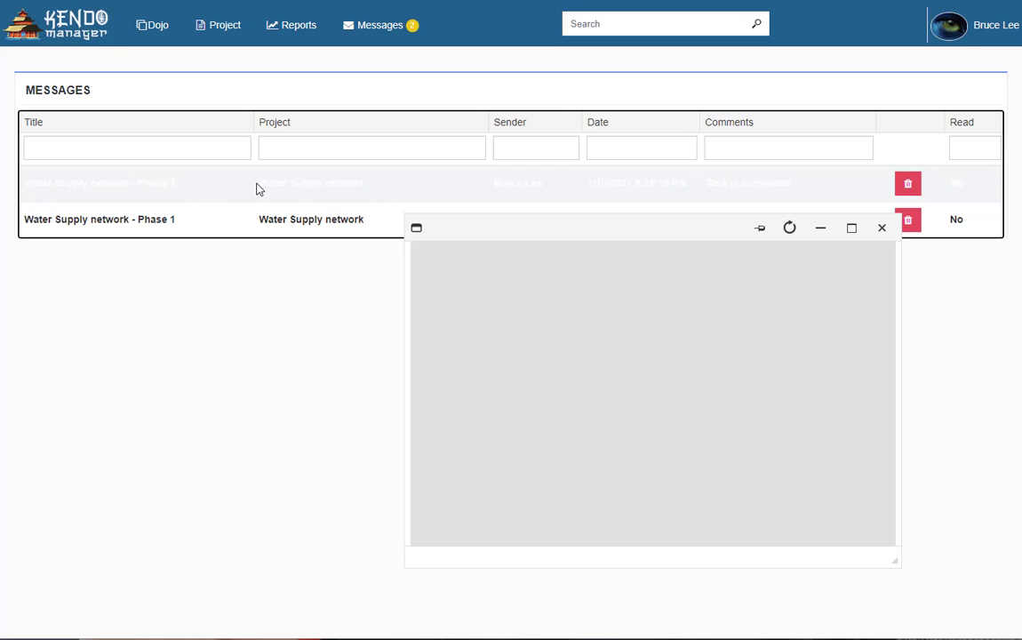
{"action": "left_click", "coordinate": [464, 275]}
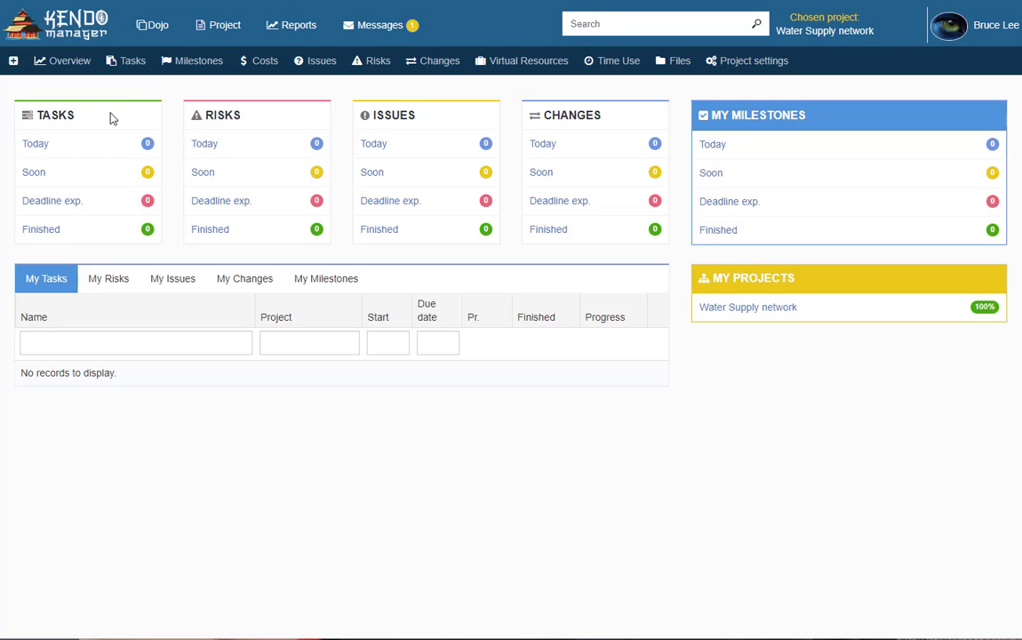
Open Water Supply network from My Projects and view its Overview
{"action": "left_click", "coordinate": [729, 309]}
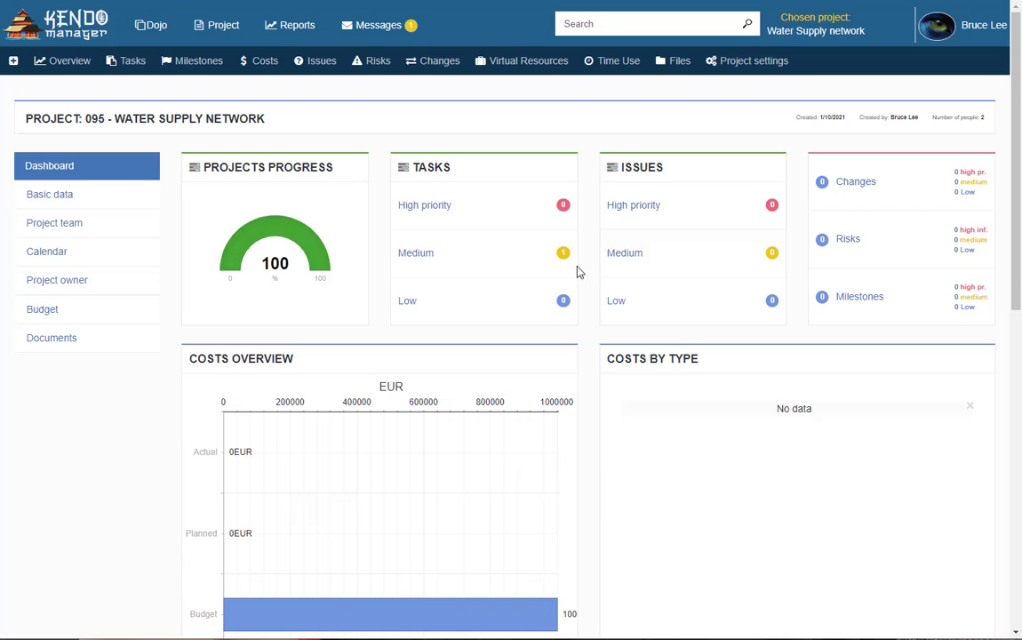
{"action": "left_click", "coordinate": [80, 64]}
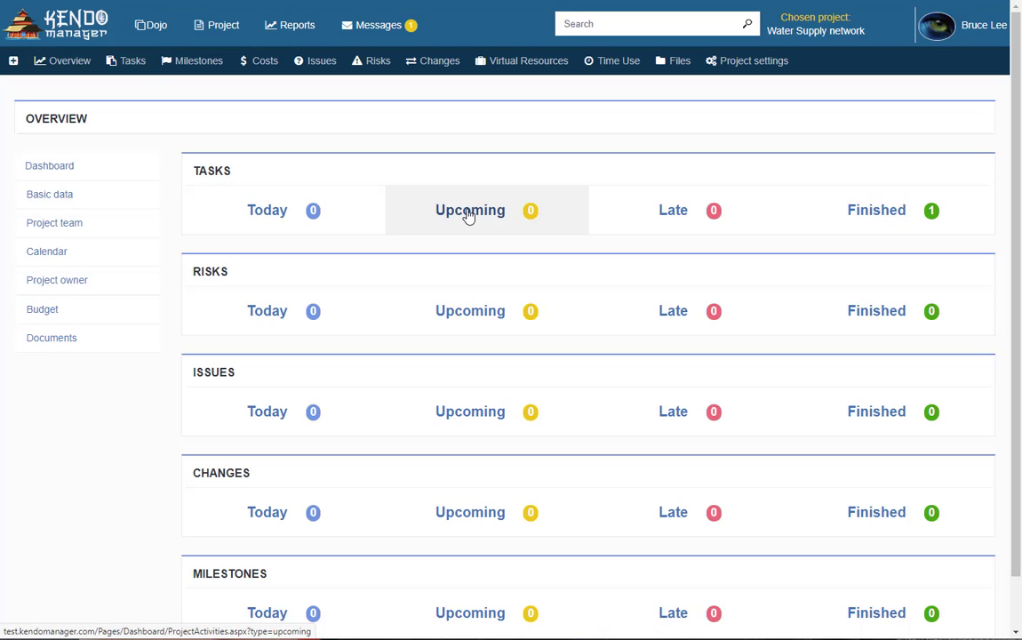
{"action": "scroll", "coordinate": [468, 222], "scroll_direction": "down", "scroll_amount": 2}
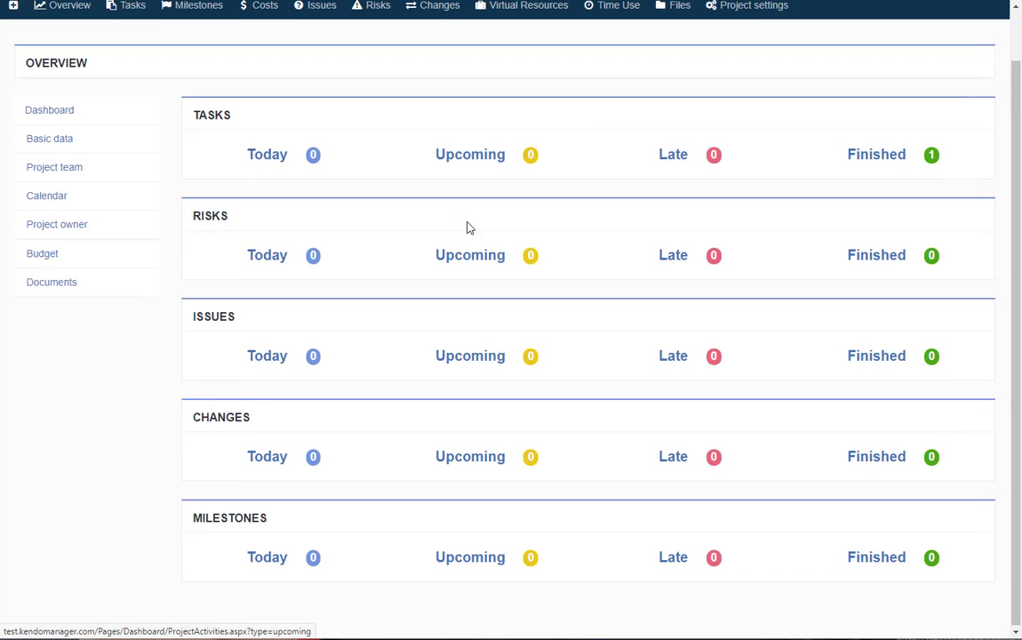
{"action": "scroll", "coordinate": [469, 258], "scroll_direction": "up", "scroll_amount": 2}
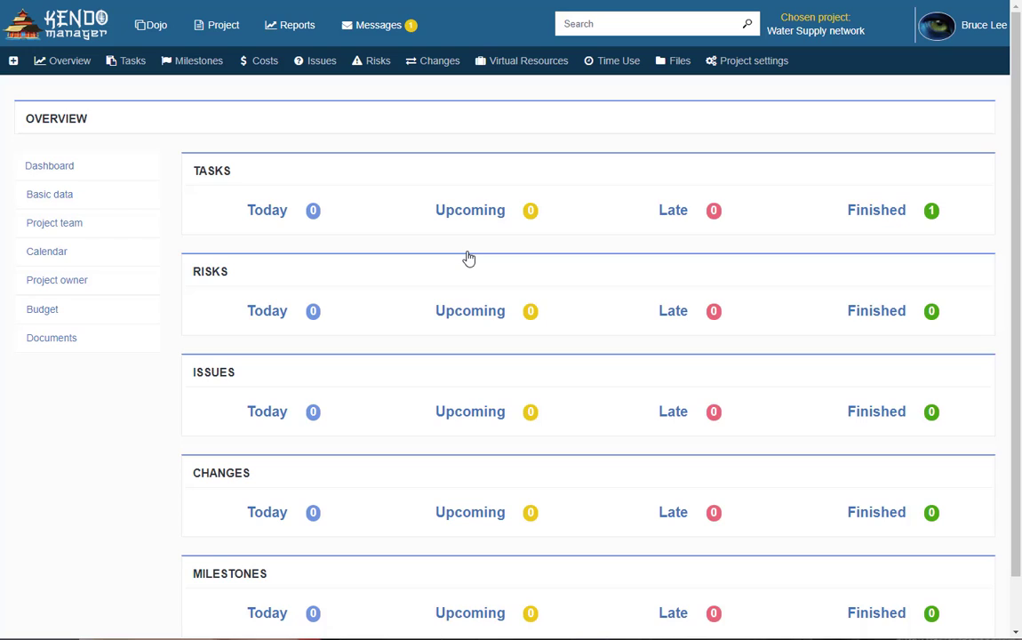
Open the Dojo all-active-projects dashboard and scroll through its costs and tasks
{"action": "left_click", "coordinate": [150, 34]}
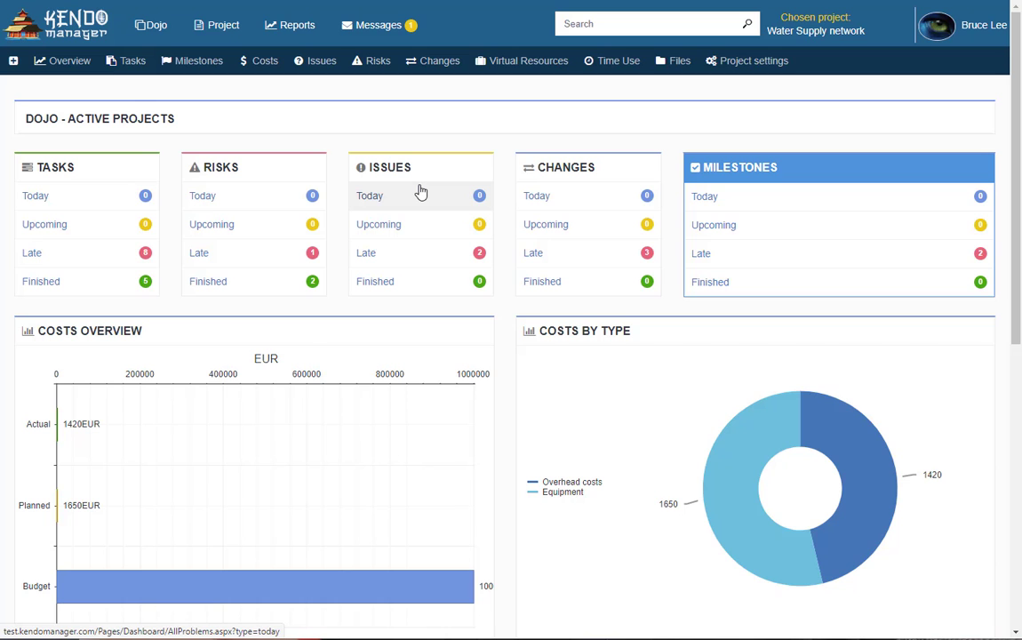
{"action": "scroll", "coordinate": [449, 236], "scroll_direction": "down", "scroll_amount": 5}
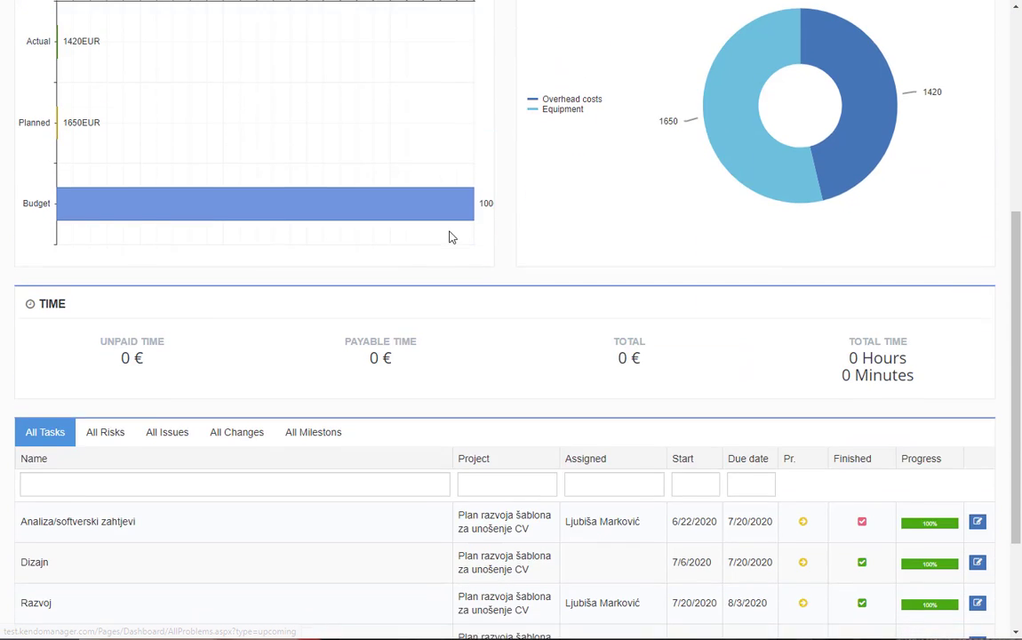
{"action": "scroll", "coordinate": [448, 236], "scroll_direction": "up", "scroll_amount": 5}
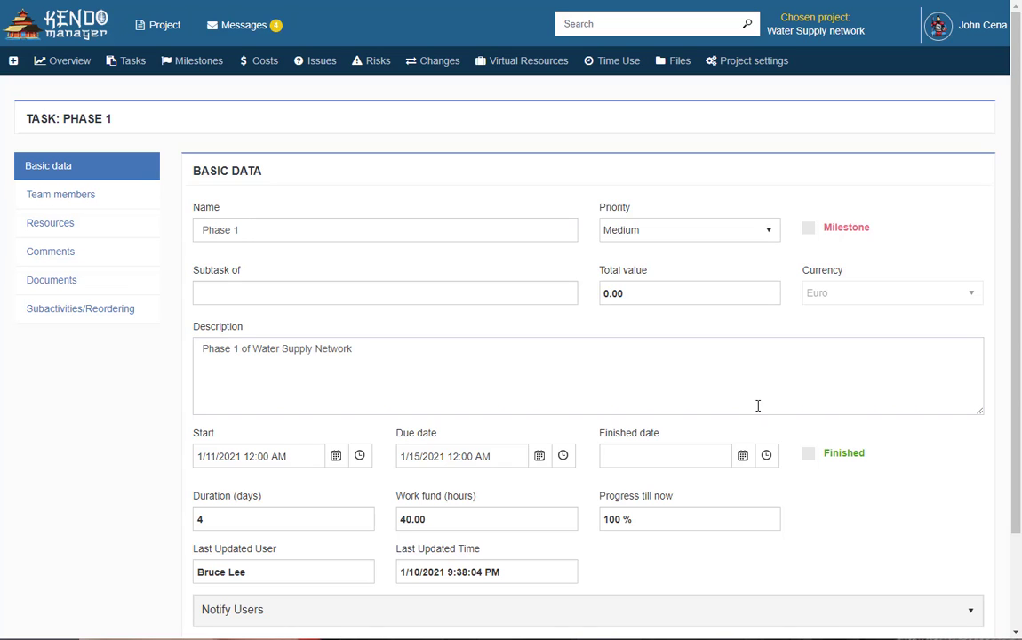
Mark Phase 1 as a milestone, save it, and check the Milestones list
{"action": "left_click", "coordinate": [809, 229]}
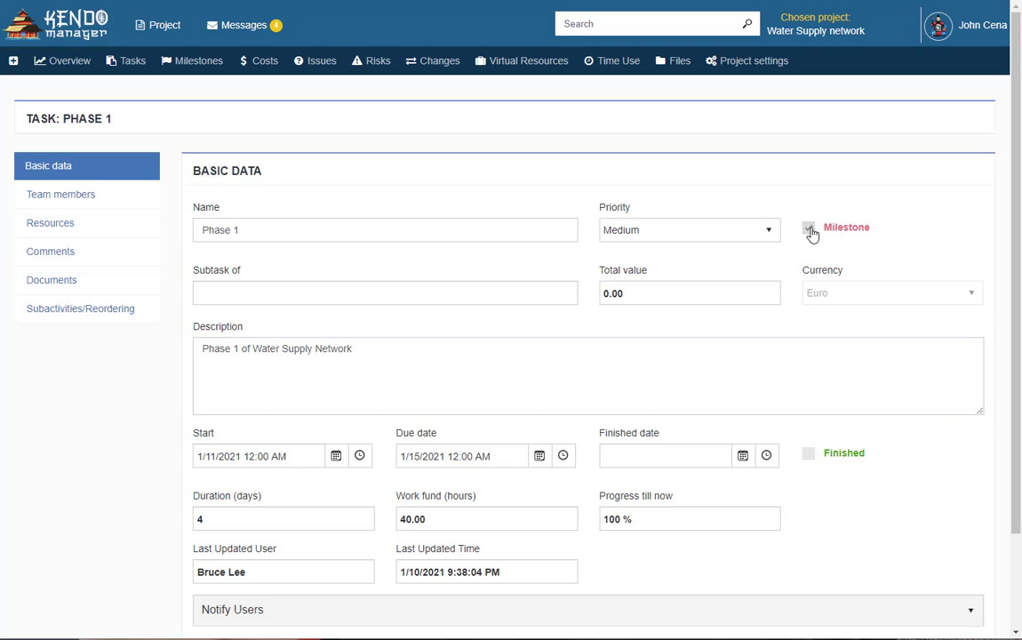
{"action": "scroll", "coordinate": [926, 444], "scroll_direction": "down", "scroll_amount": 2}
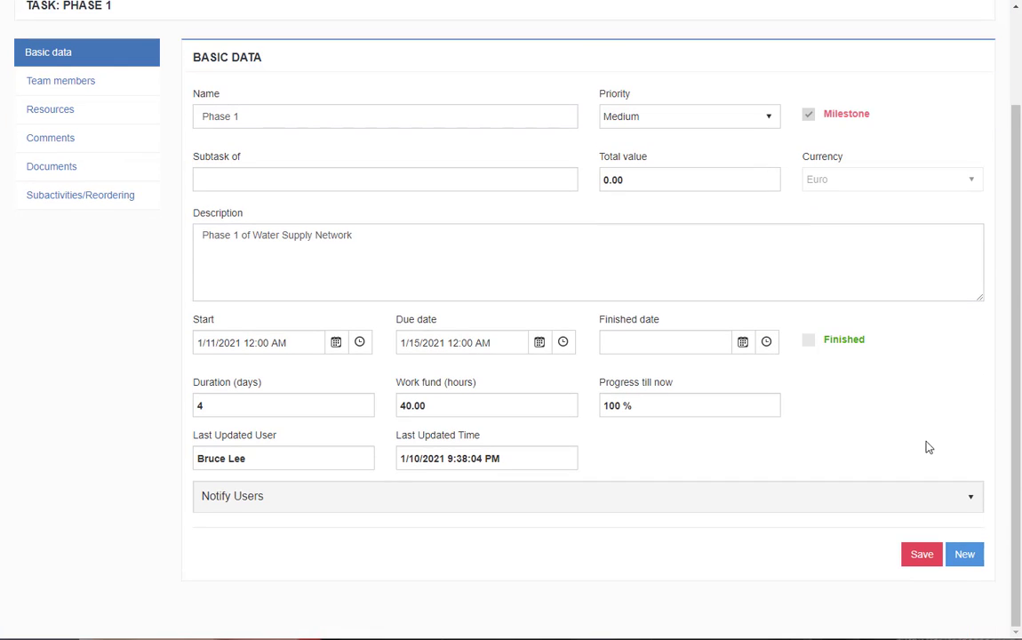
{"action": "left_click", "coordinate": [922, 557]}
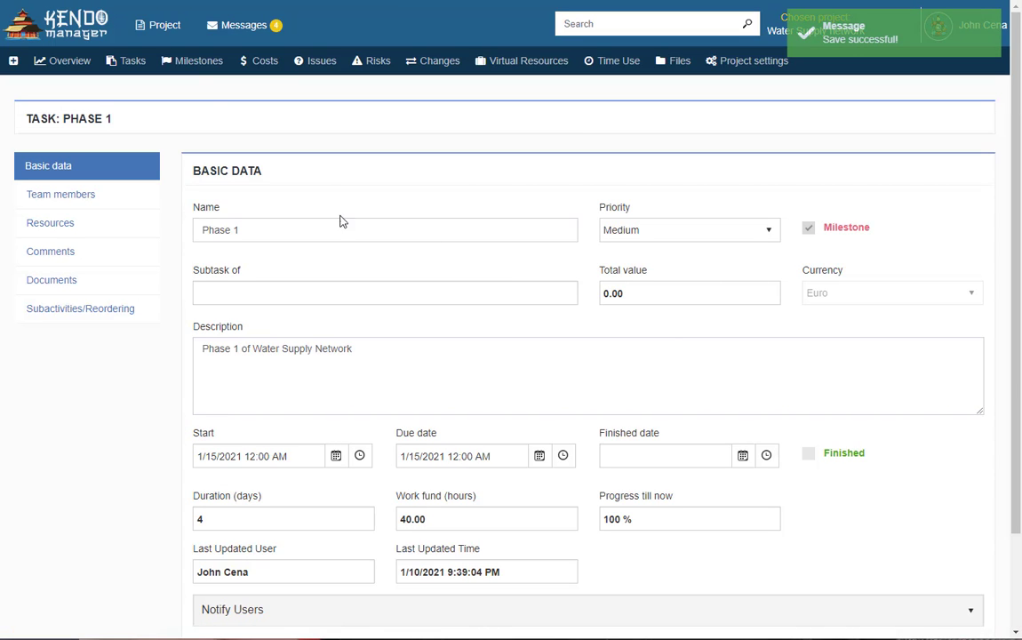
{"action": "left_click", "coordinate": [196, 62]}
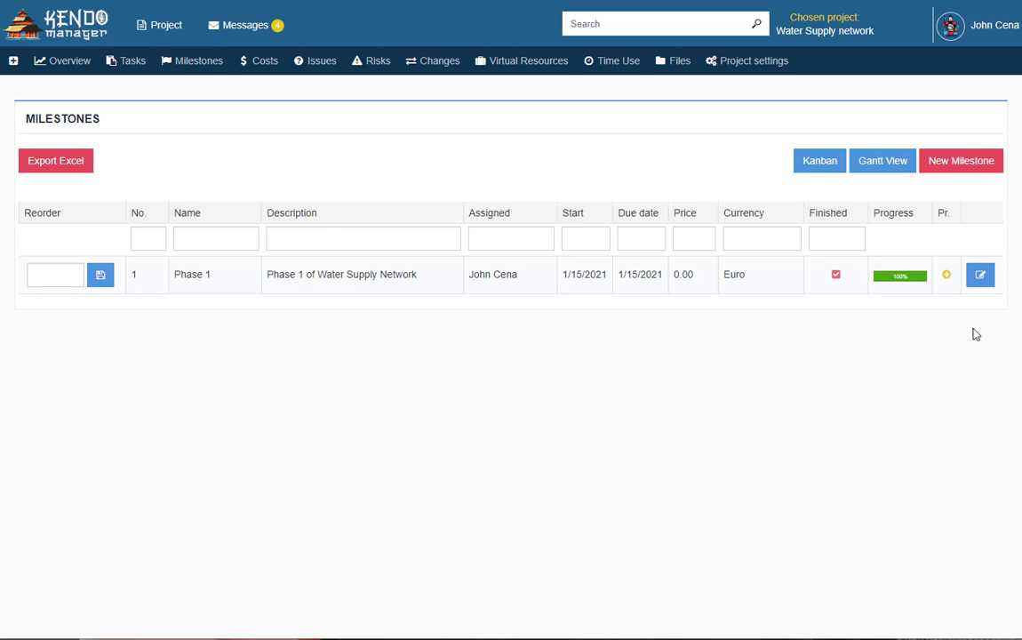
Unmark Phase 1 as a milestone, set its start date to 1/11/2021, save, and return to the dashboard
{"action": "left_click", "coordinate": [981, 277]}
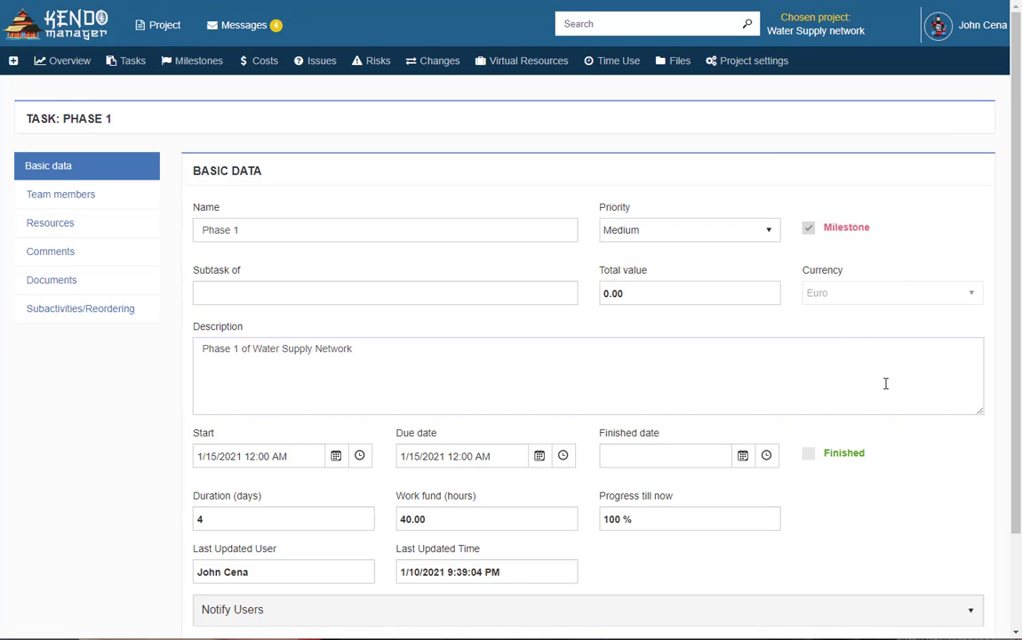
{"action": "left_click", "coordinate": [810, 233]}
{"action": "left_click", "coordinate": [261, 456]}
{"action": "left_click", "coordinate": [334, 459]}
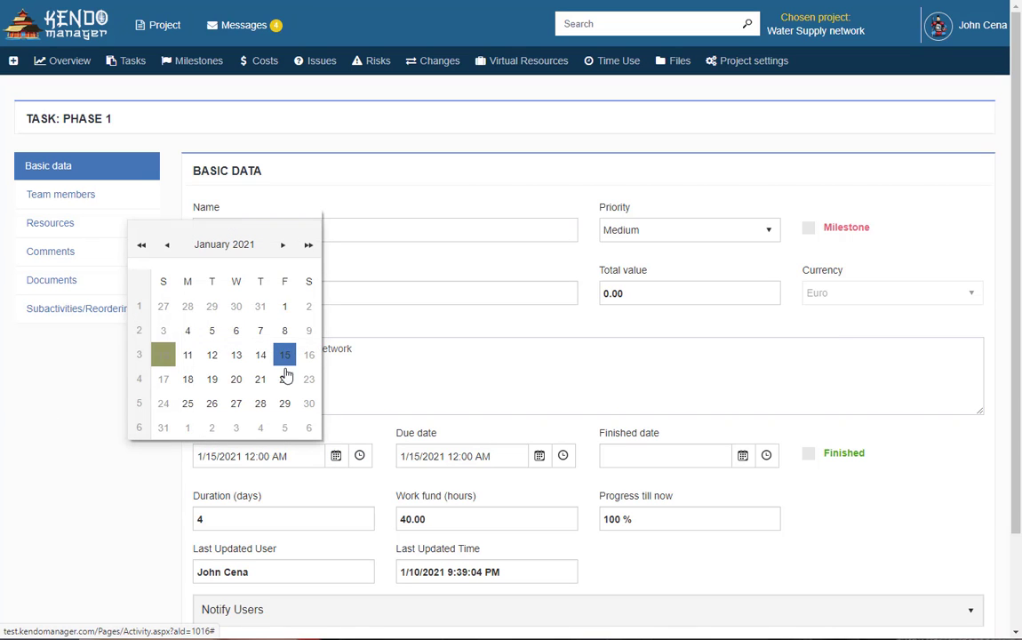
{"action": "left_click", "coordinate": [190, 359]}
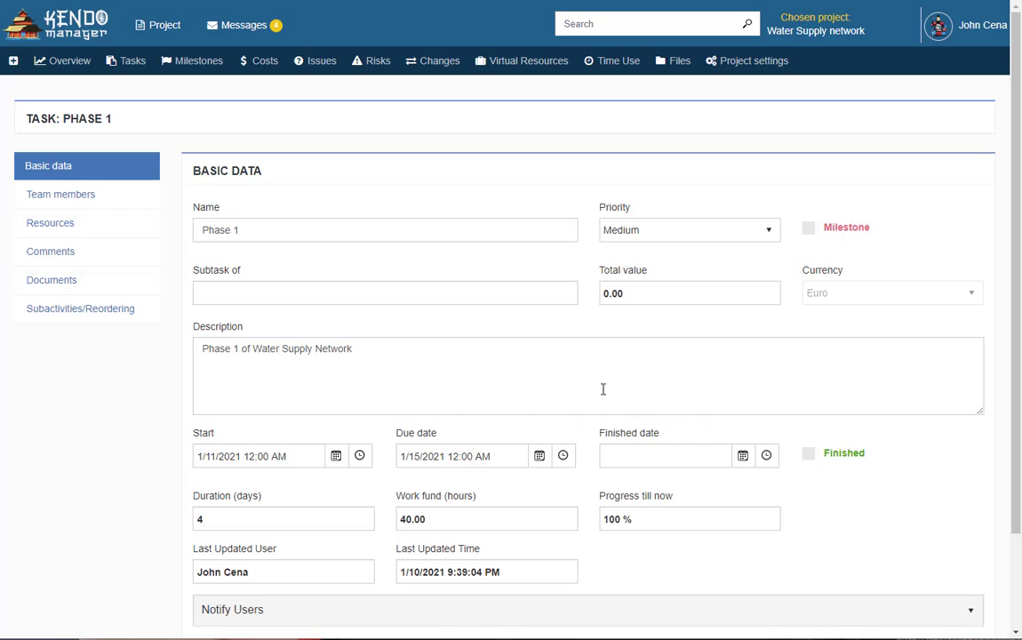
{"action": "scroll", "coordinate": [603, 389], "scroll_direction": "down", "scroll_amount": 2}
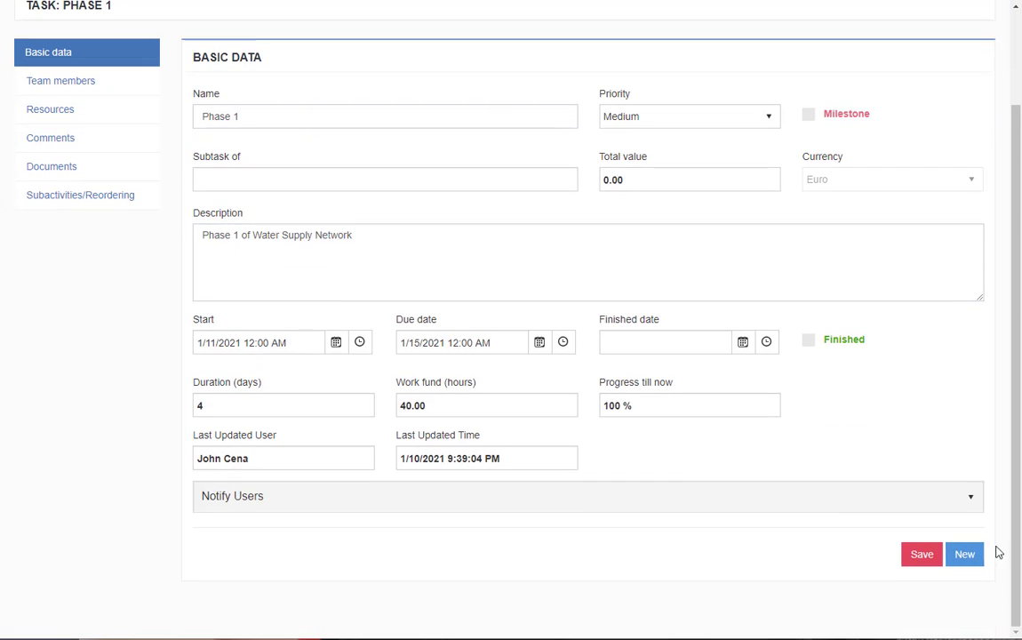
{"action": "left_click", "coordinate": [921, 555]}
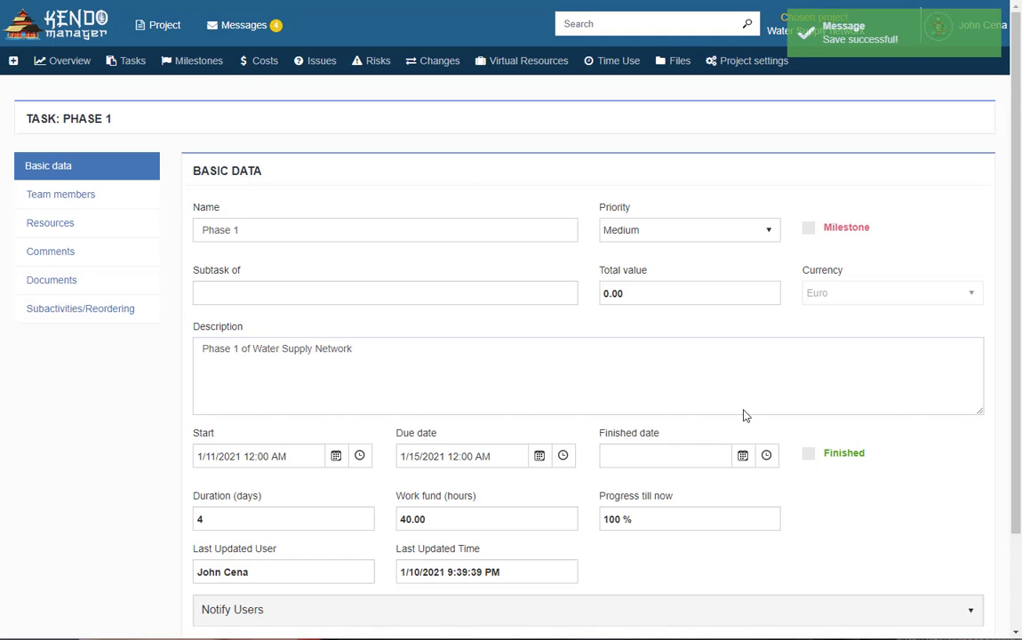
{"action": "left_click", "coordinate": [94, 30]}
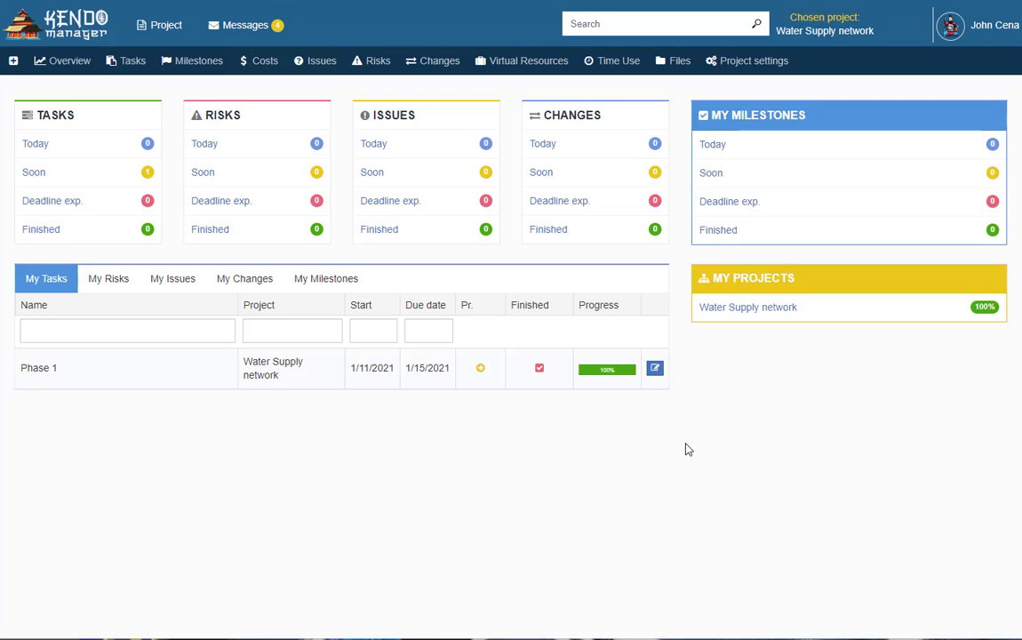
Go to the Water Supply network Costs page and begin a new cost
{"action": "left_click", "coordinate": [270, 67]}
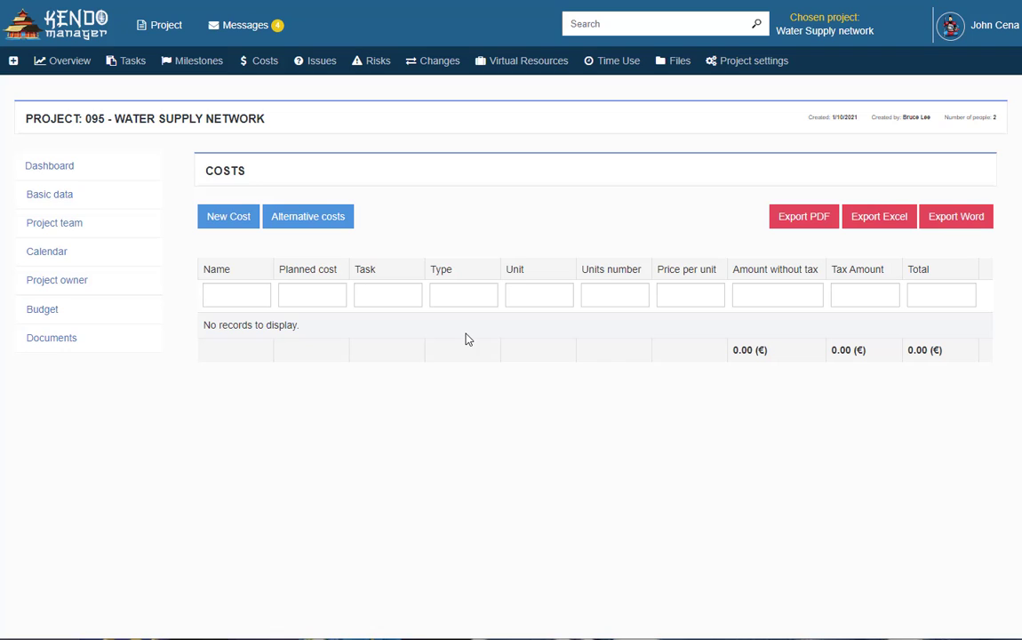
{"action": "left_click", "coordinate": [229, 219]}
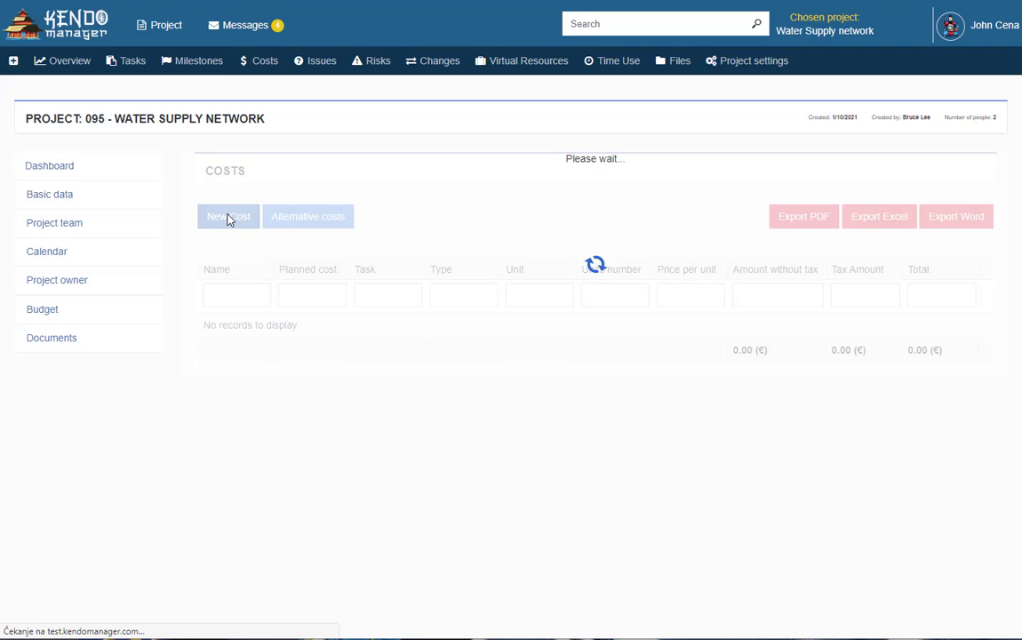
Name the cost 'Cost 1', date it 1/12/2021, and link it to Phase 1
{"action": "left_click", "coordinate": [266, 272]}
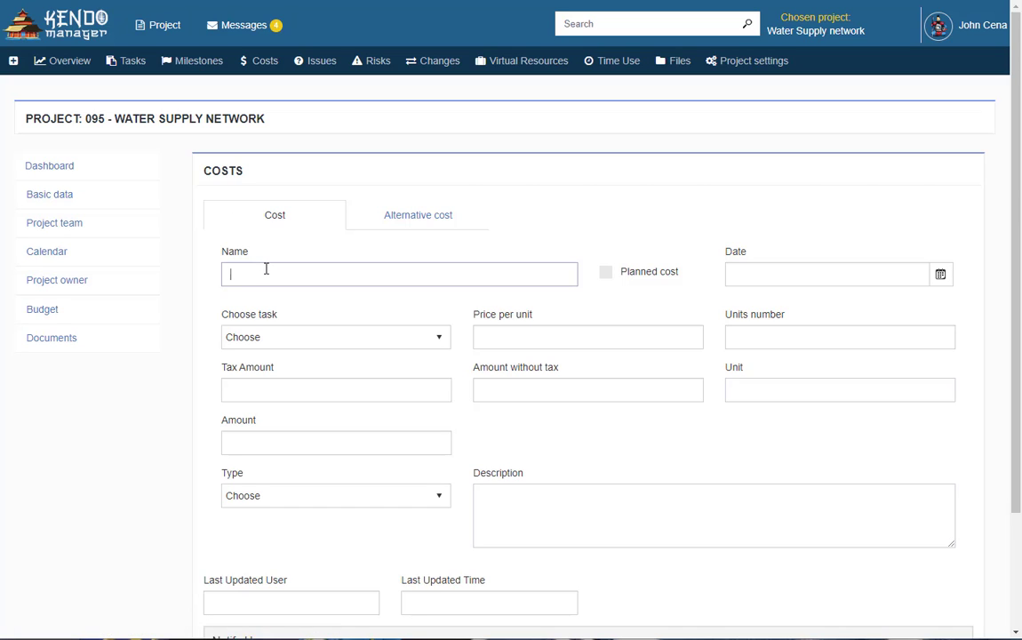
{"action": "type", "text": "Cost 1"}
{"action": "left_click", "coordinate": [792, 276]}
{"action": "left_click", "coordinate": [941, 275]}
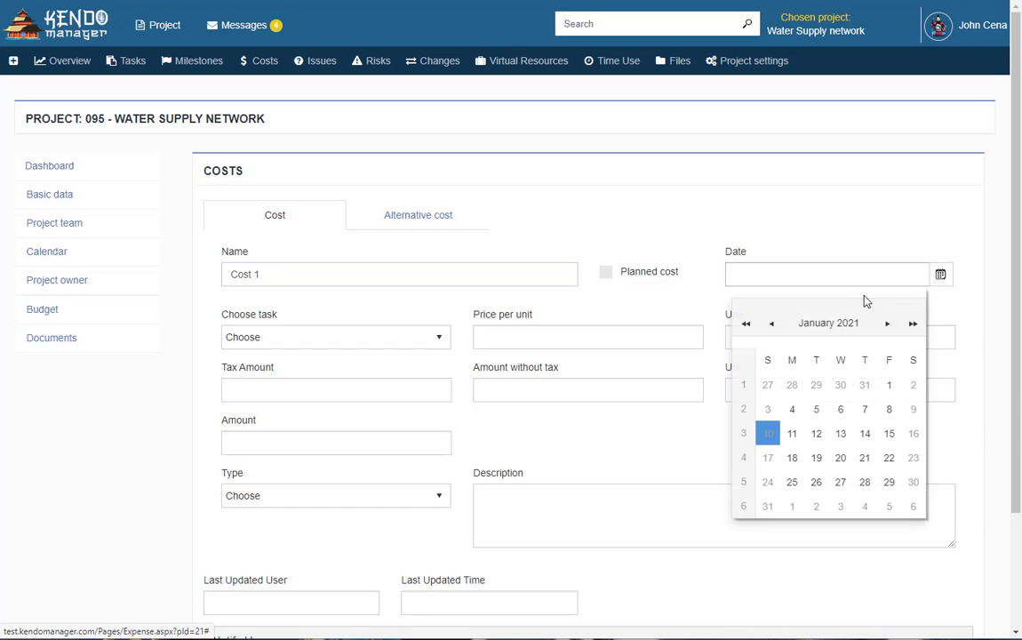
{"action": "left_click", "coordinate": [816, 434]}
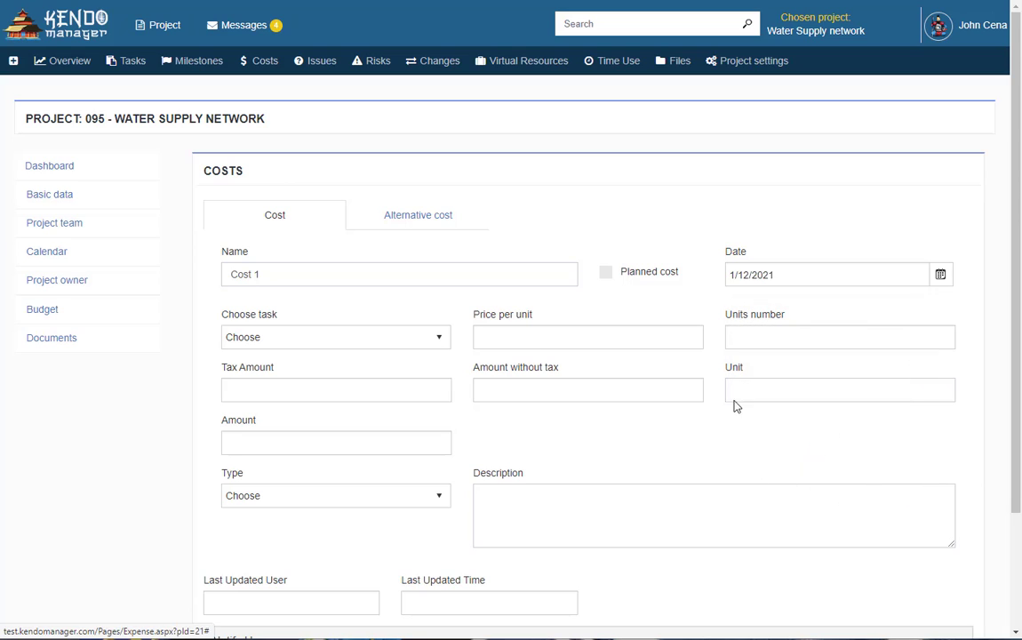
{"action": "left_click", "coordinate": [436, 340]}
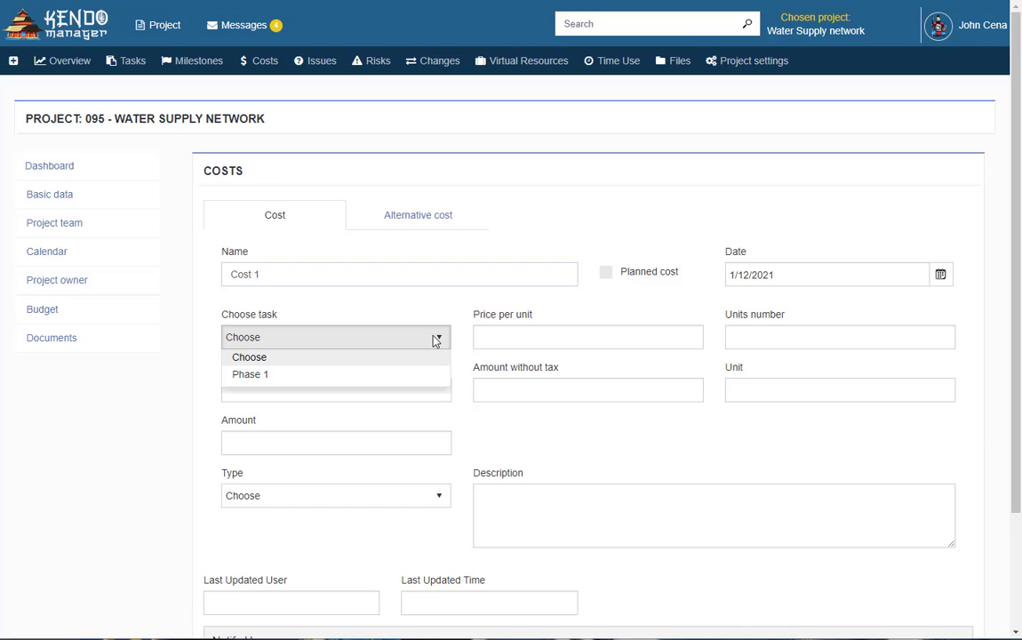
{"action": "left_click", "coordinate": [356, 383]}
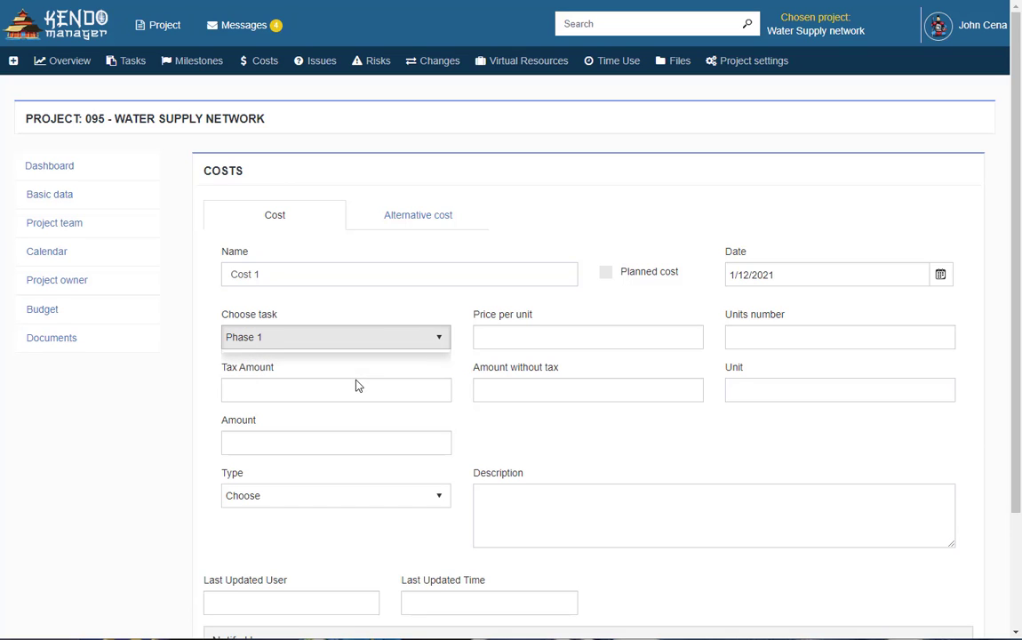
Enter a unit price of 50, 5 units, and tax of 75
{"action": "left_click", "coordinate": [537, 335]}
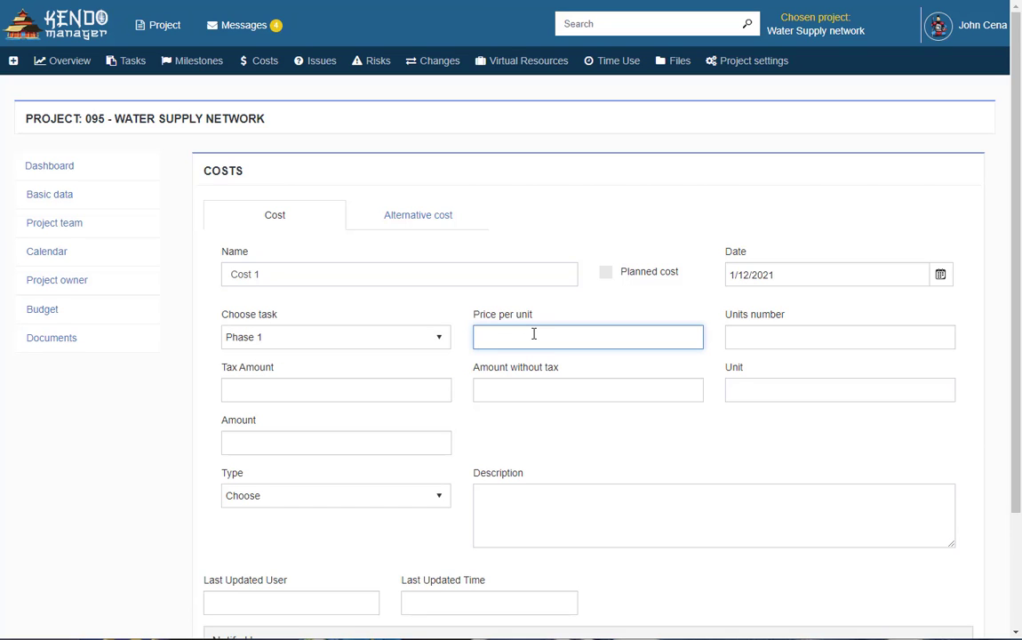
{"action": "type", "text": "50"}
{"action": "left_click", "coordinate": [745, 333]}
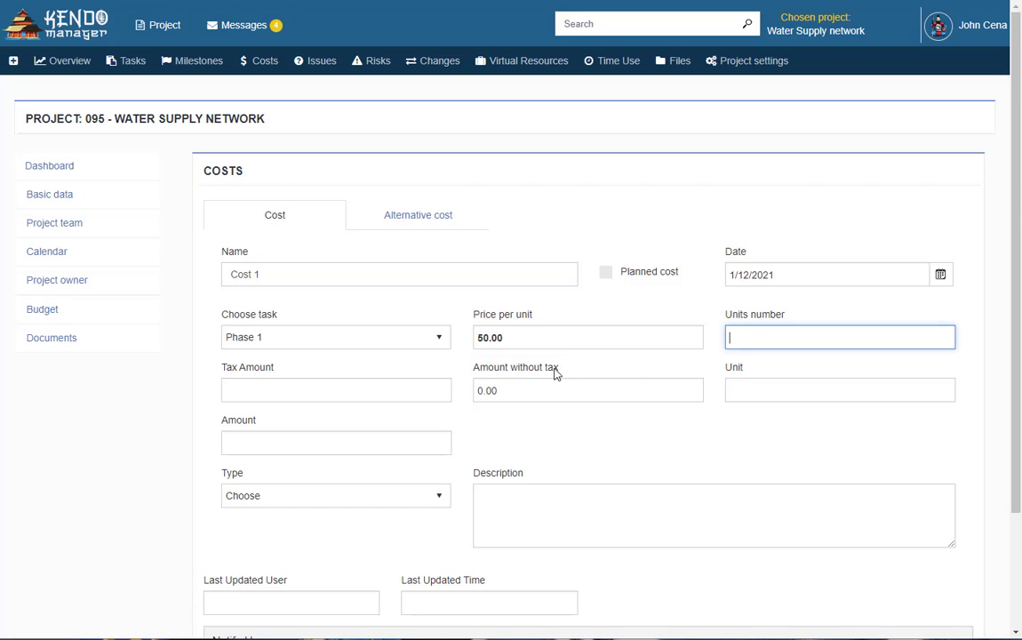
{"action": "type", "text": "5"}
{"action": "left_click", "coordinate": [296, 392]}
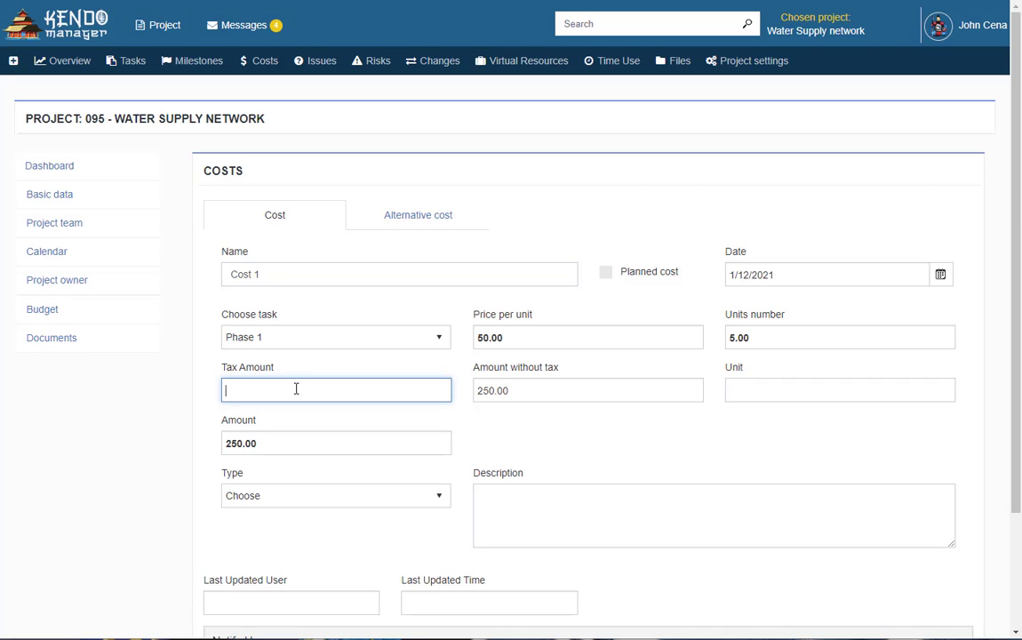
{"action": "type", "text": "75"}
Set the cost type to Equipment with the description 'Desc for Cost 1'
{"action": "left_click", "coordinate": [439, 499]}
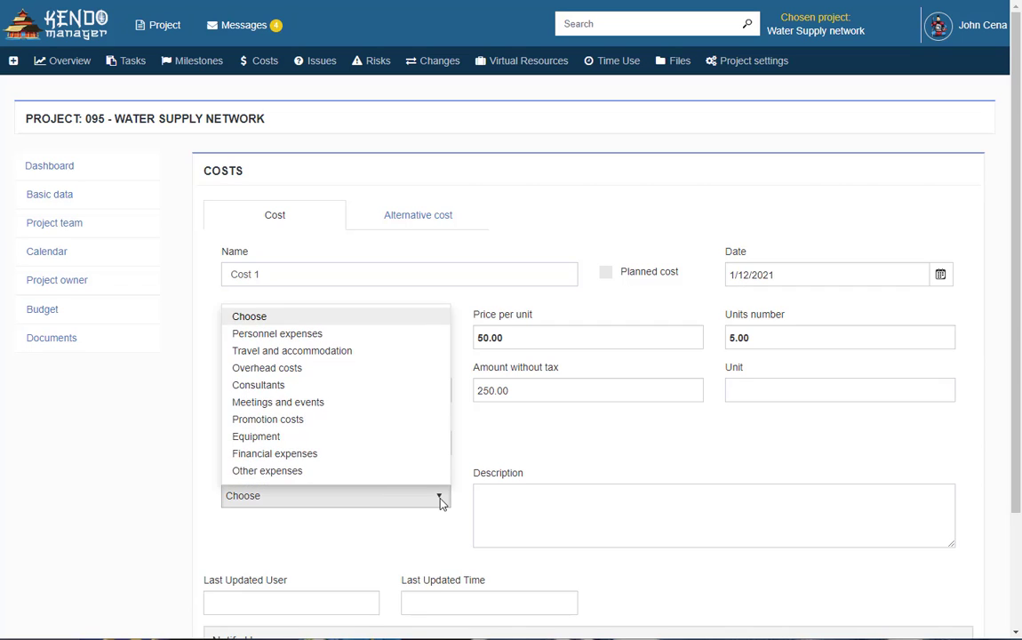
{"action": "left_click", "coordinate": [322, 436]}
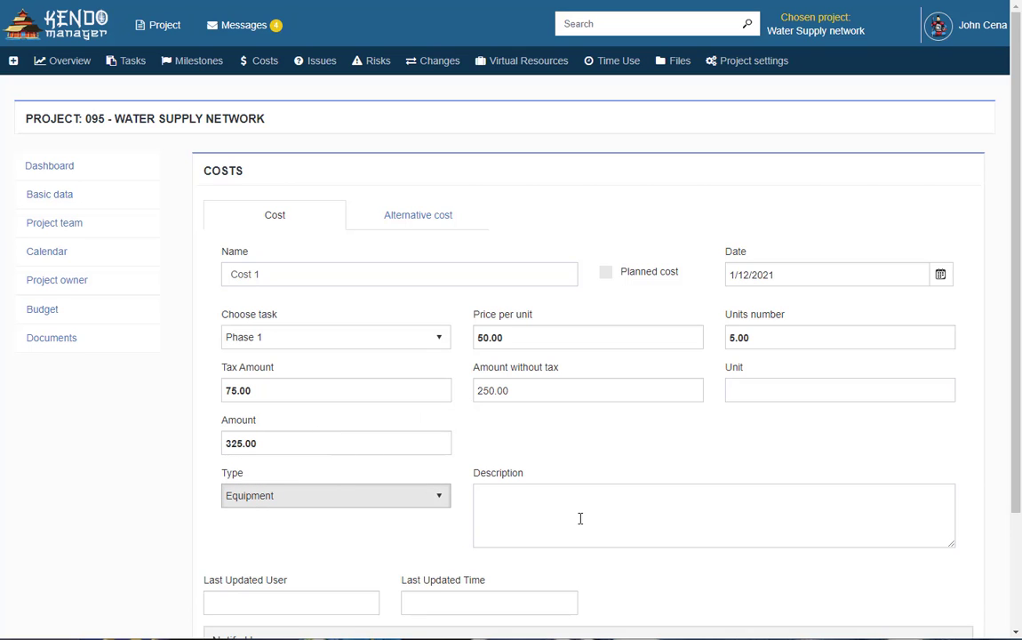
{"action": "left_click", "coordinate": [545, 510]}
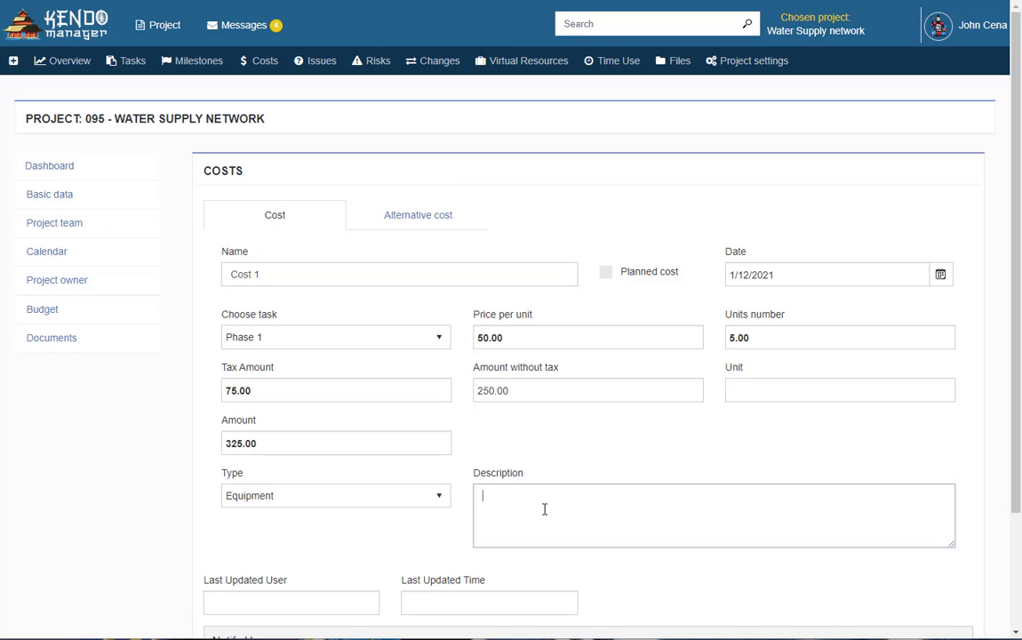
{"action": "type", "text": "Desc for Cost 1"}
{"action": "scroll", "coordinate": [545, 510], "scroll_direction": "down", "scroll_amount": 3}
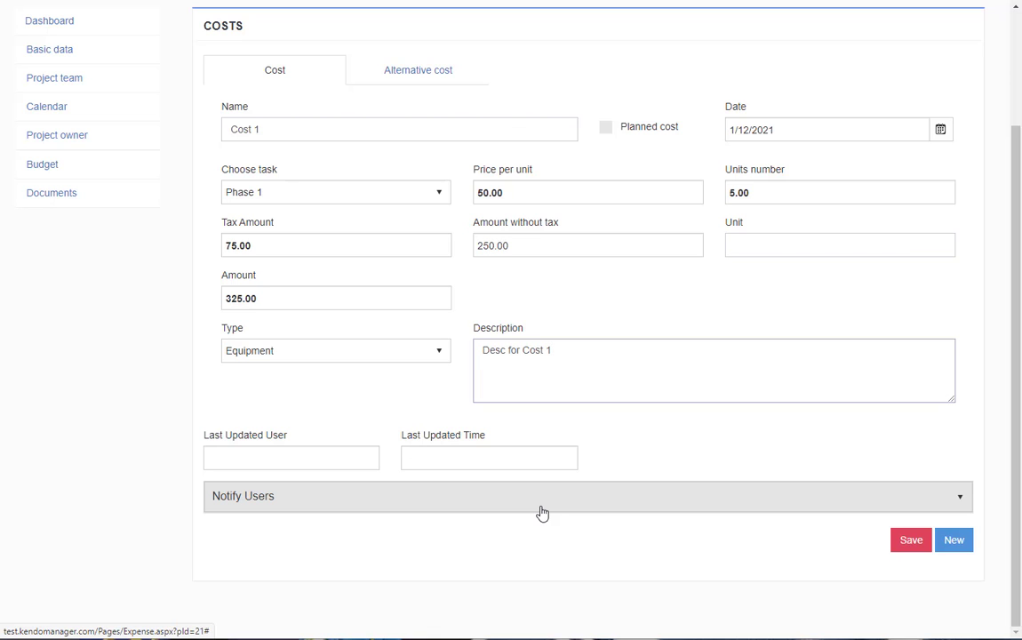
Notify both team members with the message 'Cost 1 message'
{"action": "left_click", "coordinate": [865, 507]}
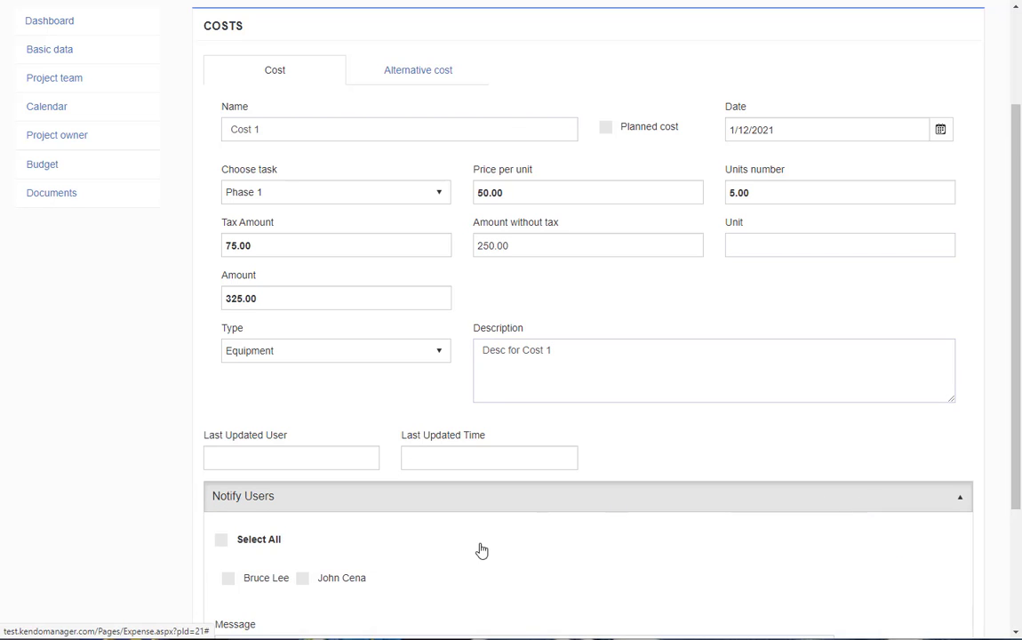
{"action": "scroll", "coordinate": [481, 551], "scroll_direction": "down", "scroll_amount": 2}
{"action": "left_click", "coordinate": [238, 398]}
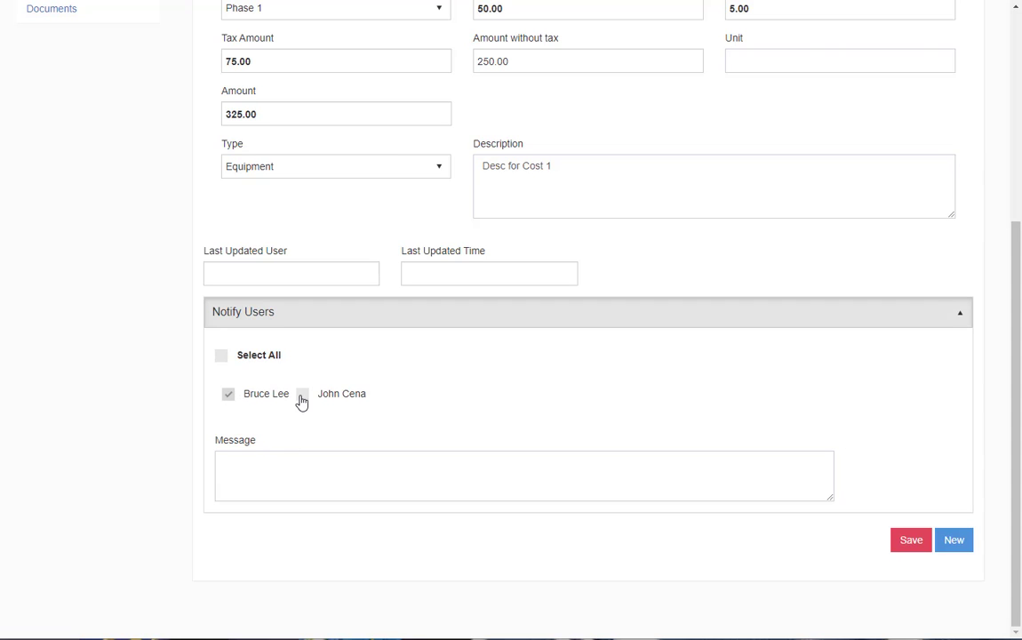
{"action": "left_click", "coordinate": [303, 394]}
{"action": "left_click", "coordinate": [319, 466]}
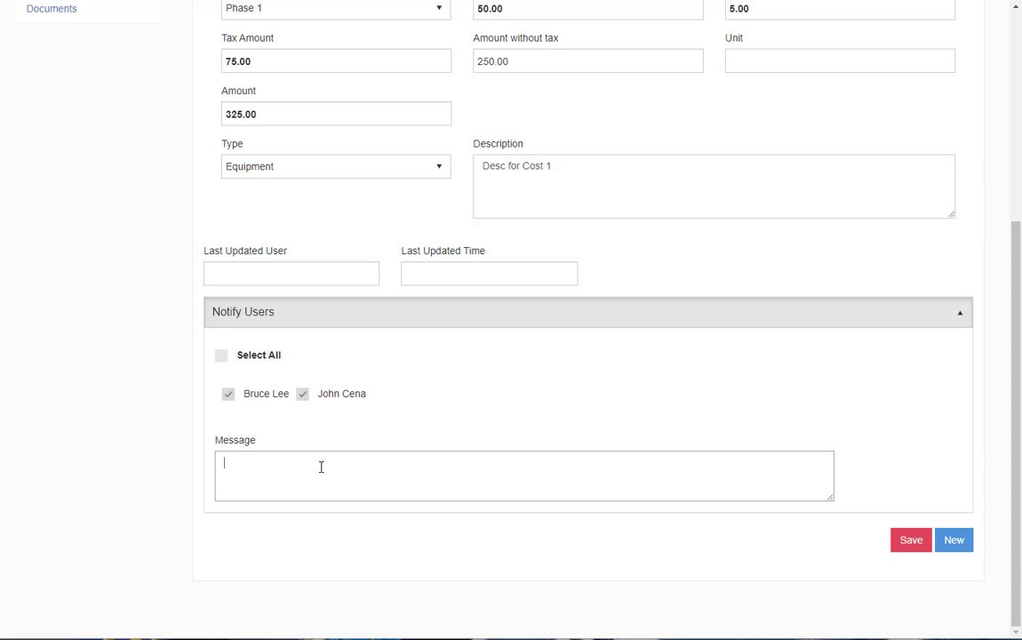
{"action": "type", "text": "Cost 1 mass"}
{"action": "key", "text": "BackSpace"}
{"action": "key", "text": "BackSpace"}
{"action": "key", "text": "BackSpace"}
{"action": "type", "text": "essage"}
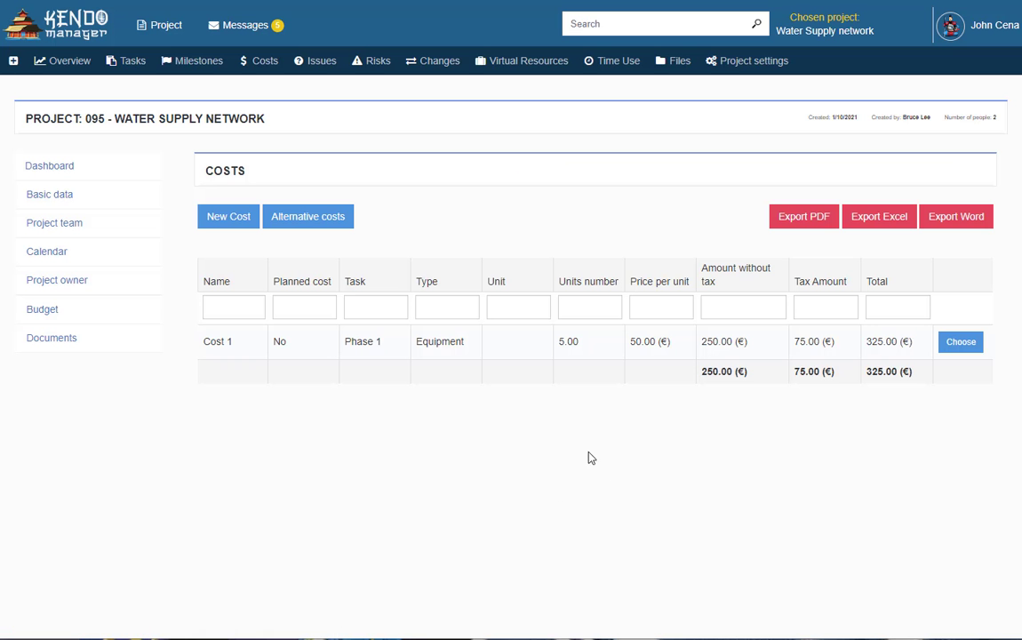
Edit Cost 1 and set its alternative cost currency to Dollar
{"action": "left_click", "coordinate": [833, 226]}
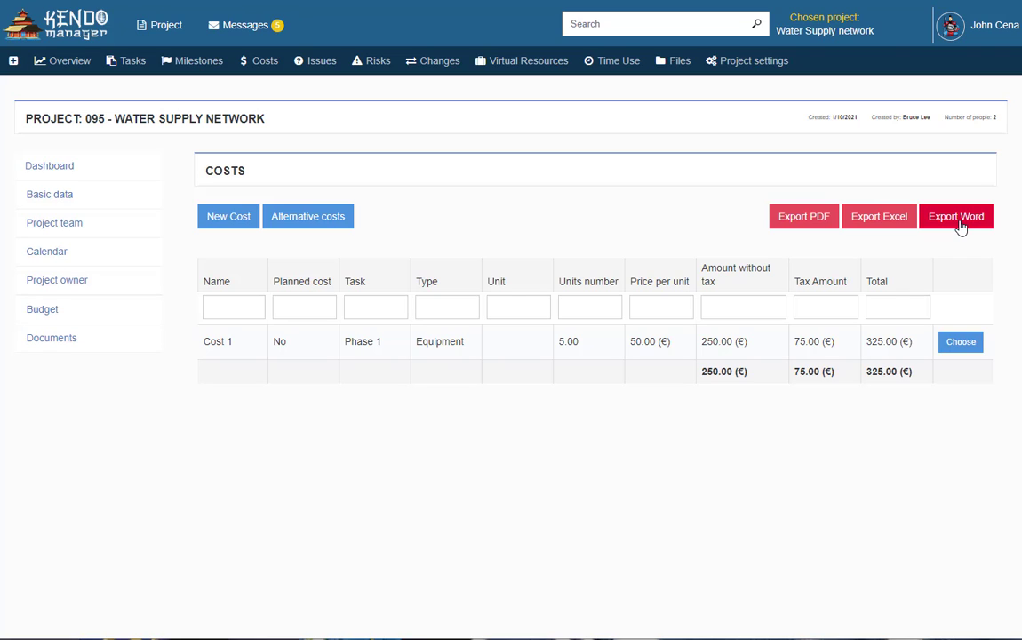
{"action": "left_click", "coordinate": [965, 342]}
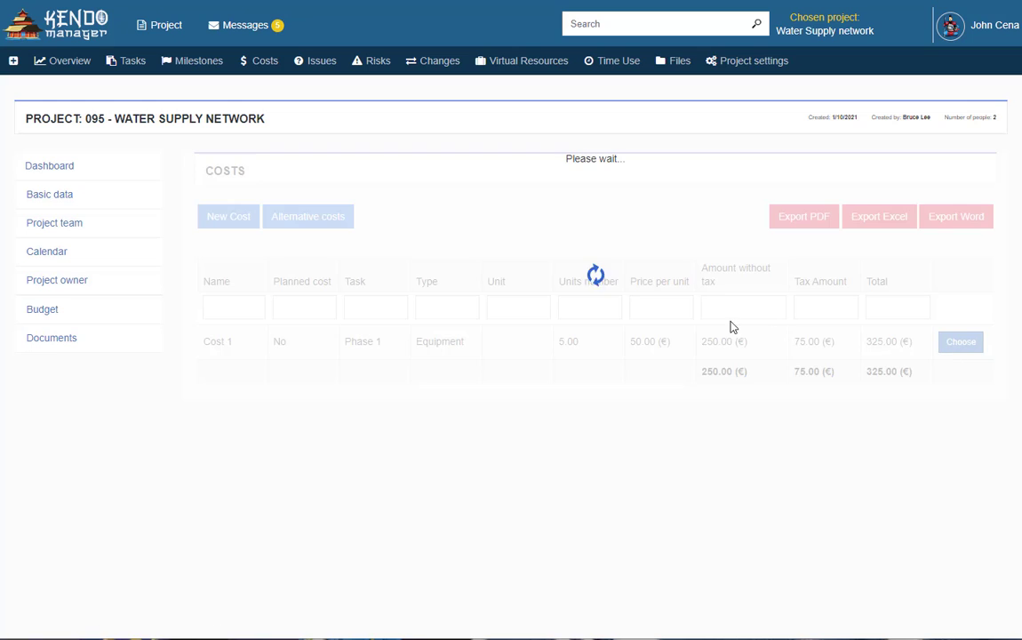
{"action": "left_click", "coordinate": [418, 222]}
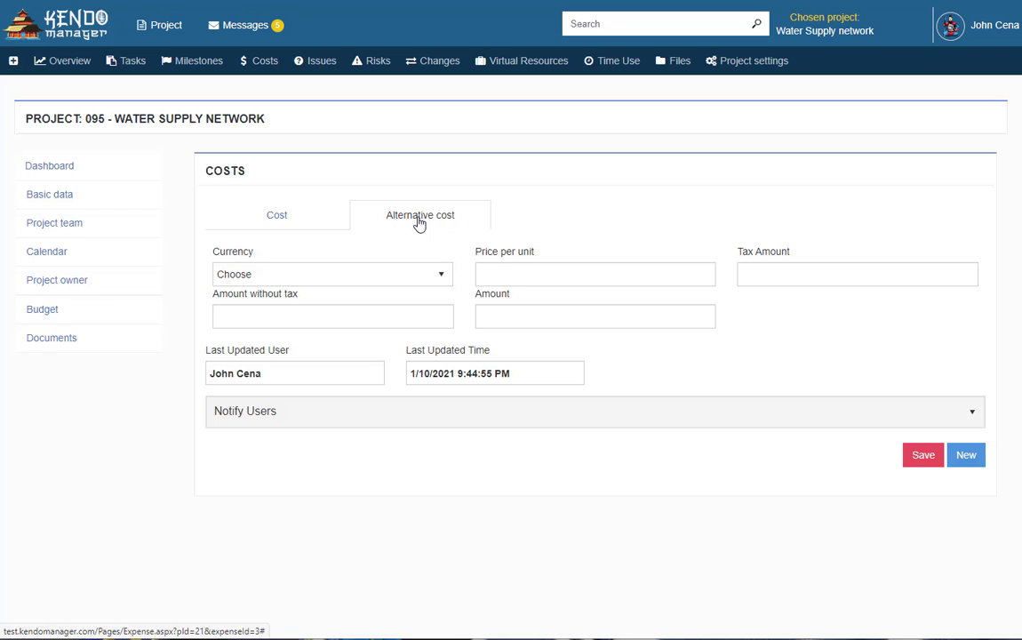
{"action": "left_click", "coordinate": [414, 279]}
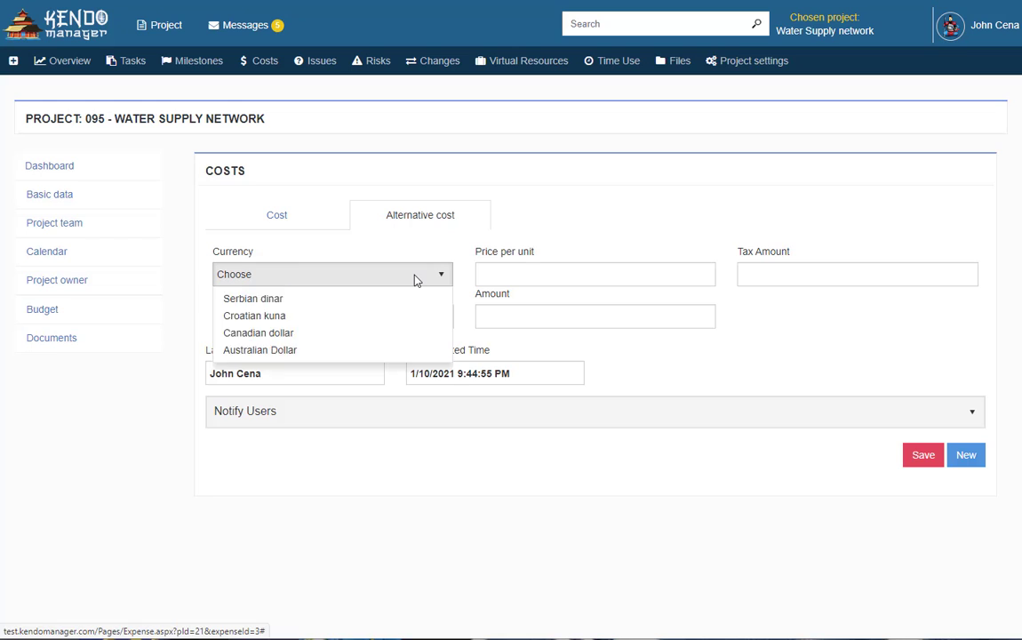
{"action": "left_click", "coordinate": [339, 337]}
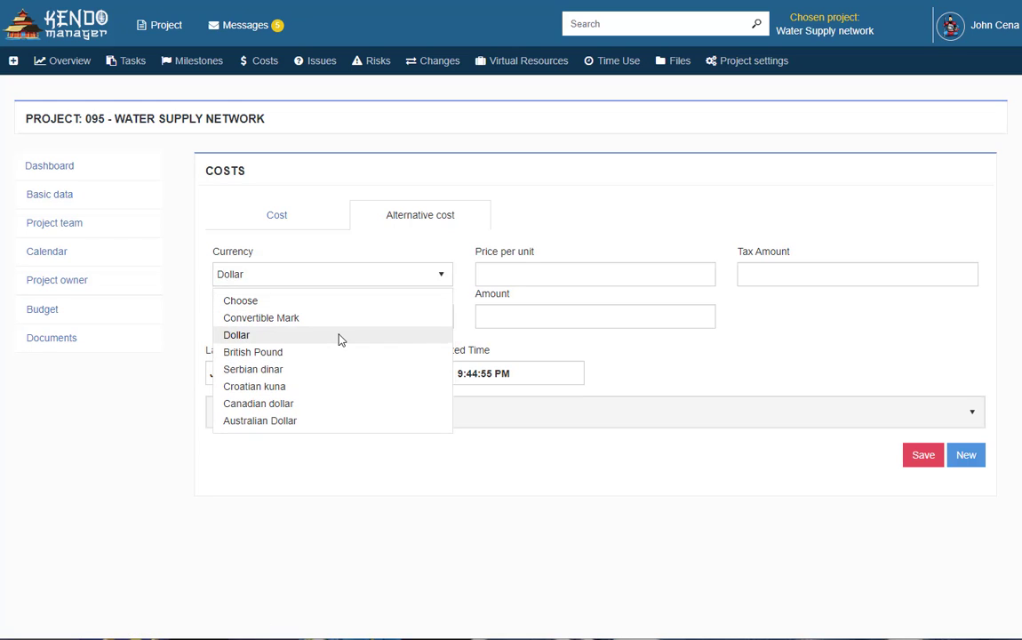
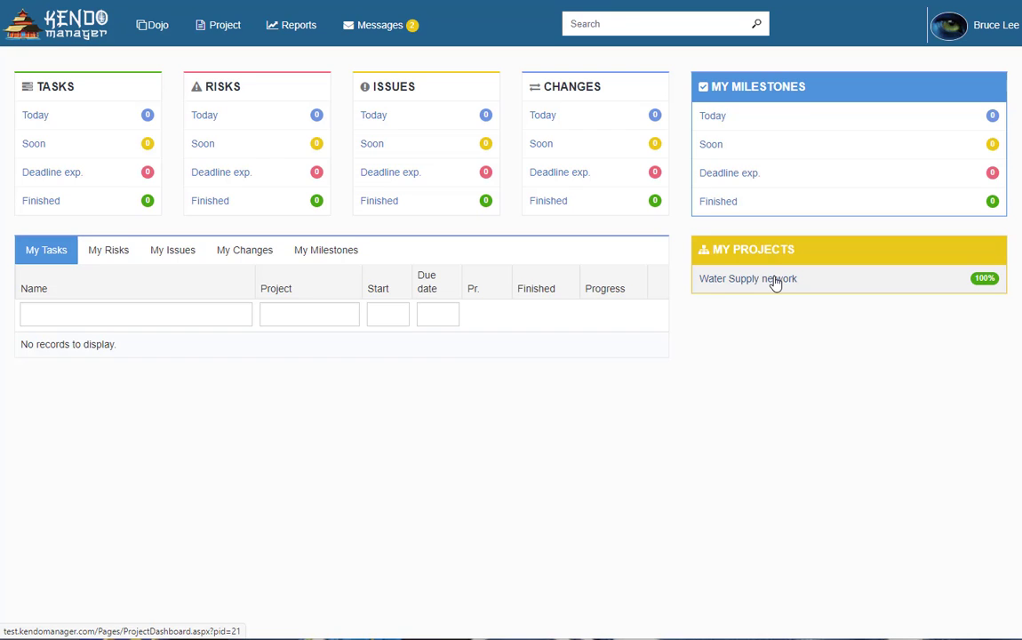
Open project 095 - Water Supply Network and its still-empty Issues list
{"action": "left_click", "coordinate": [773, 279]}
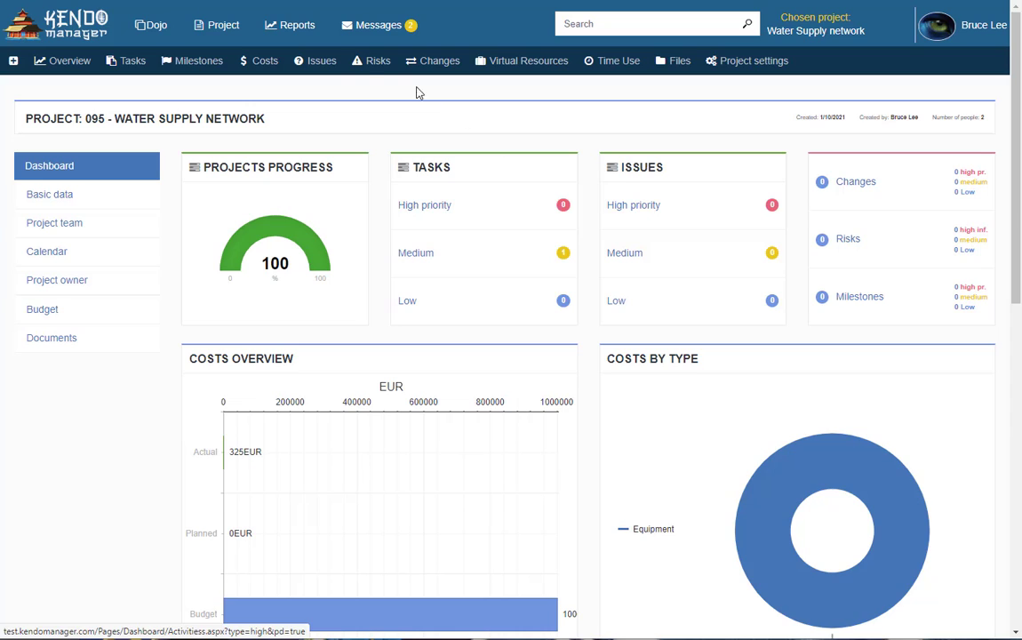
{"action": "left_click", "coordinate": [315, 62]}
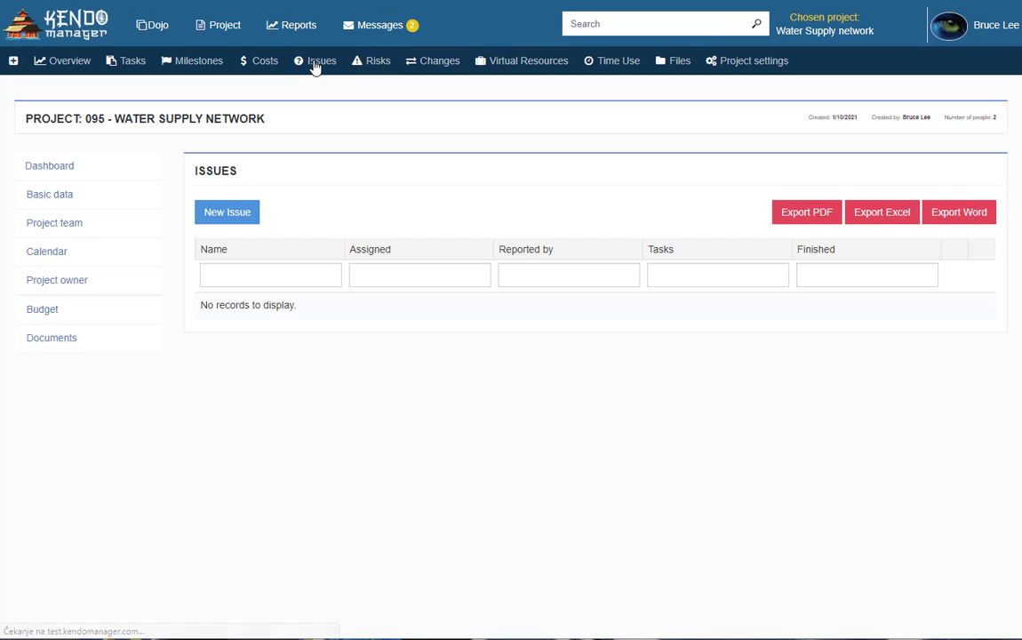
Start a new issue named 'Issue 1' with reported and due dates of 1/12/2021
{"action": "left_click", "coordinate": [249, 214]}
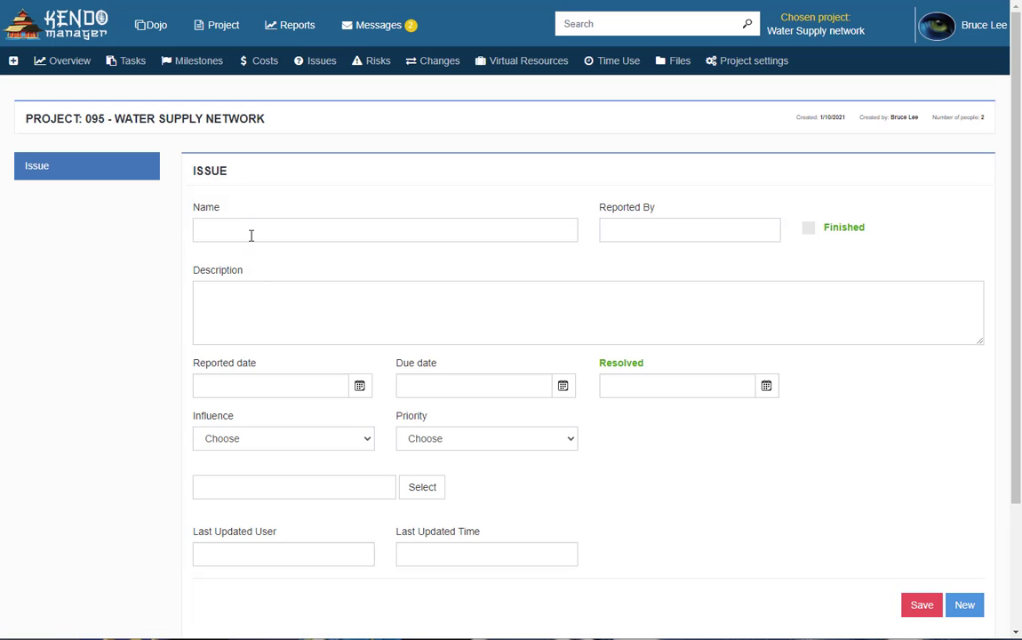
{"action": "left_click", "coordinate": [252, 224]}
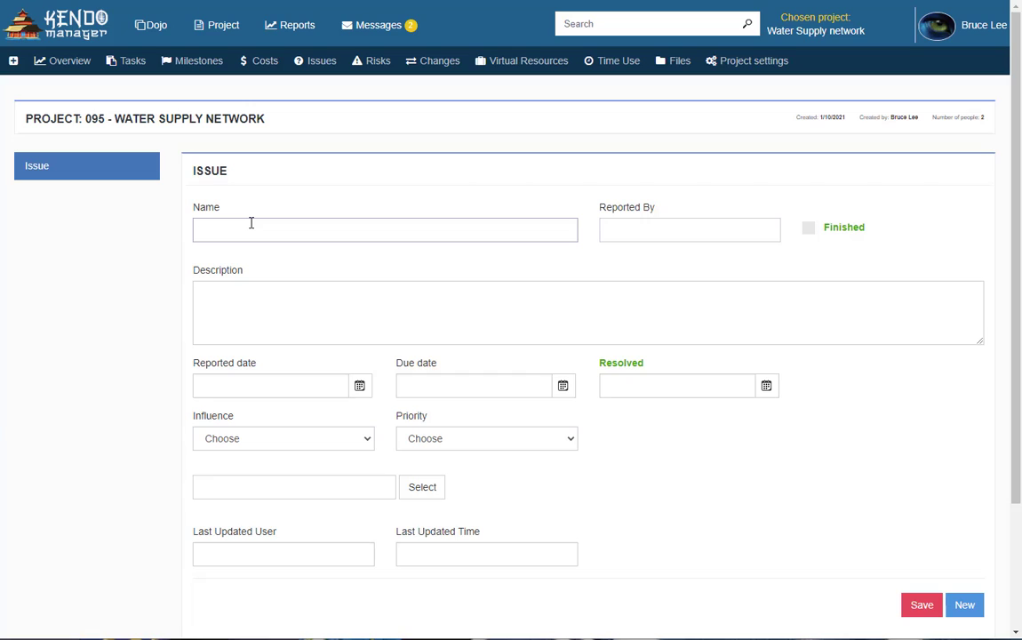
{"action": "type", "text": "Issue 1"}
{"action": "key", "text": "Tab"}
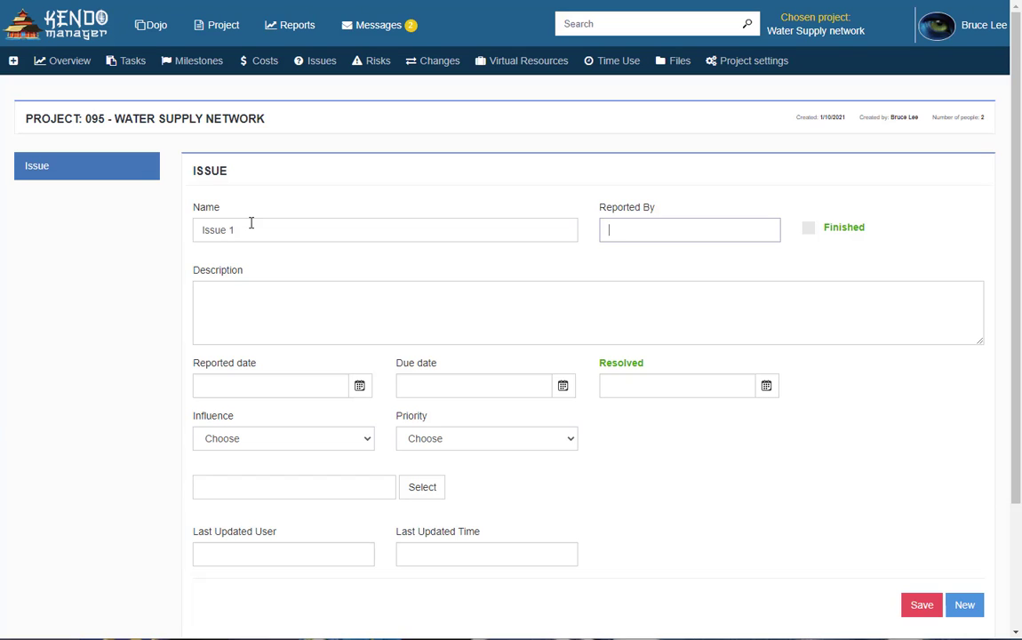
{"action": "left_click", "coordinate": [357, 385]}
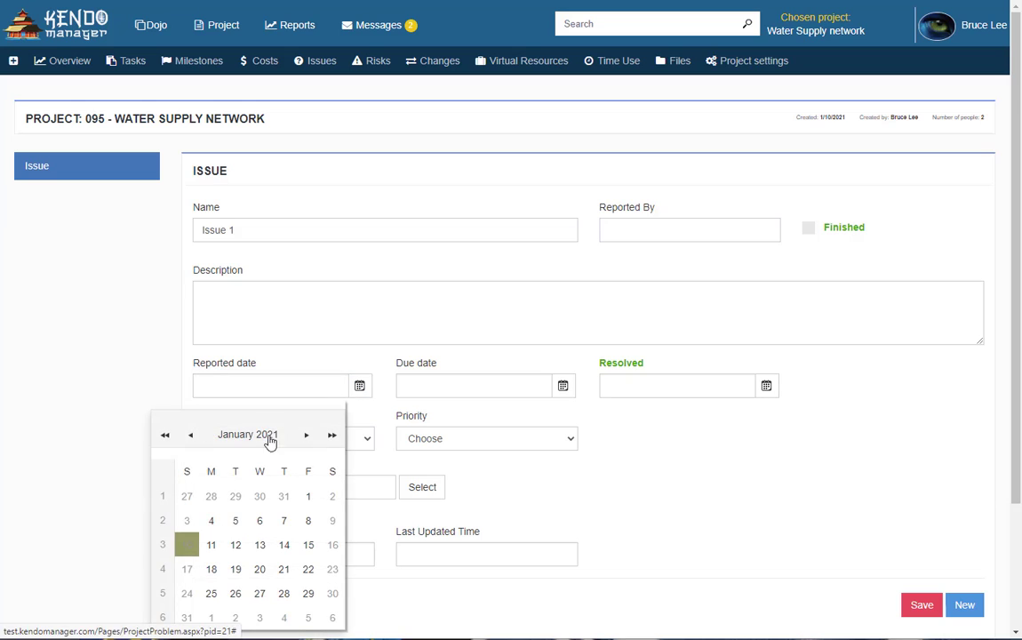
{"action": "left_click", "coordinate": [236, 544]}
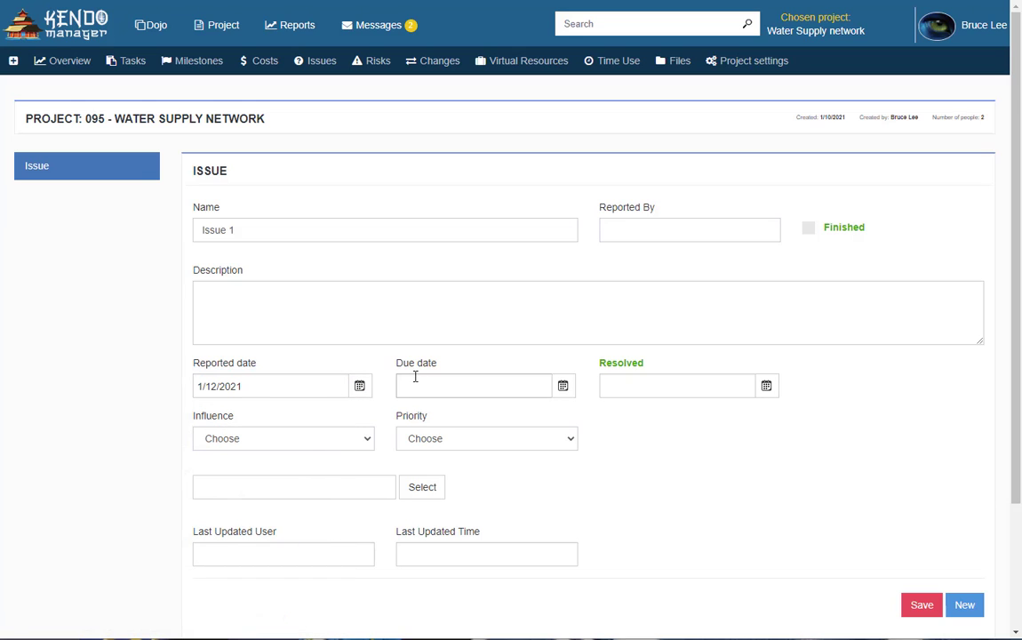
{"action": "left_click", "coordinate": [560, 387]}
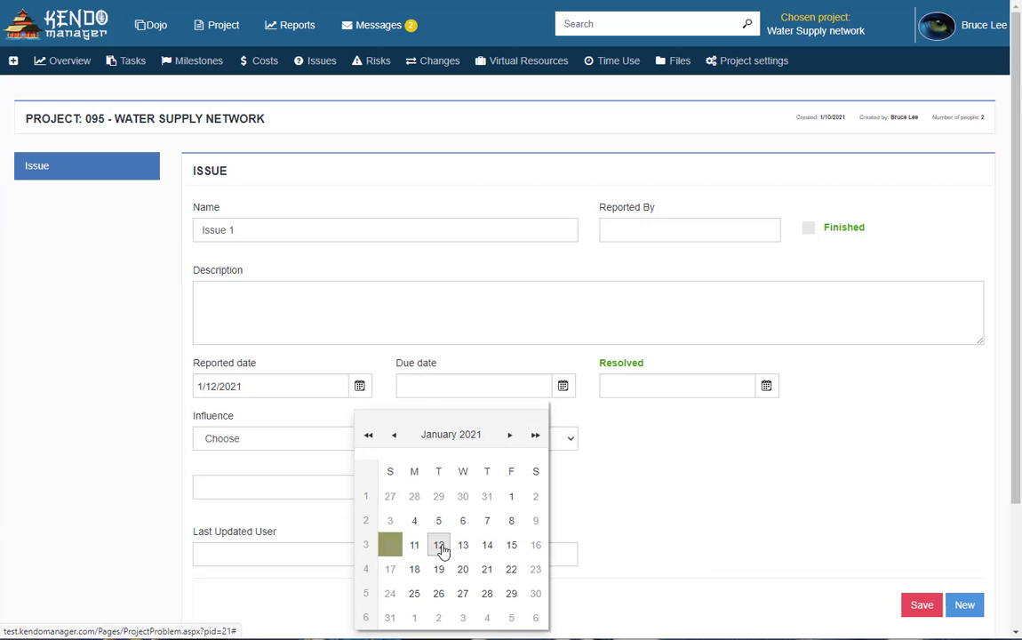
{"action": "left_click", "coordinate": [438, 544]}
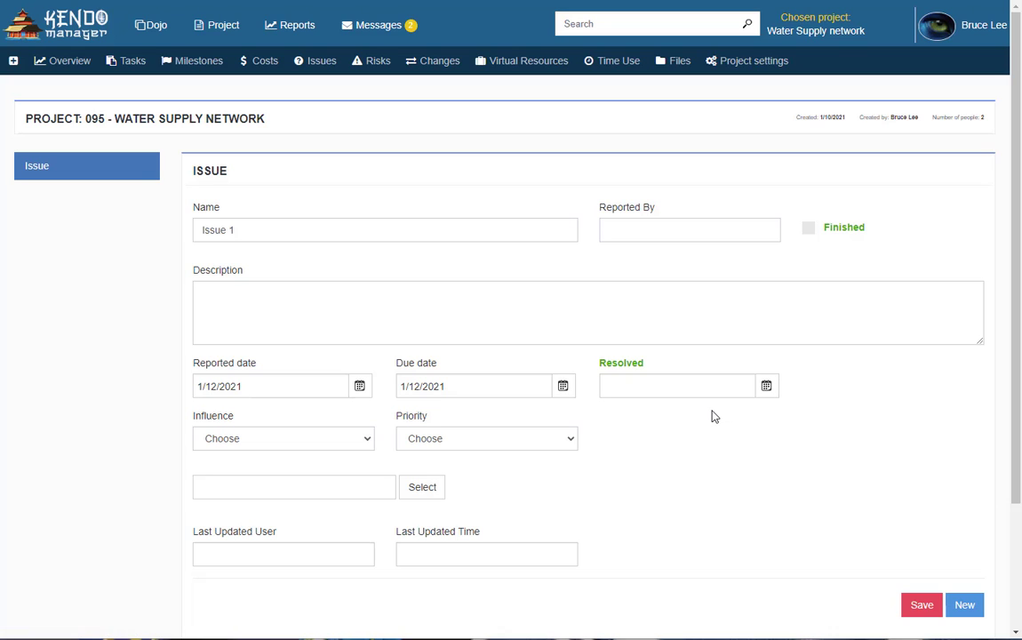
Set the issue's influence and priority to High and save it
{"action": "left_click", "coordinate": [354, 437]}
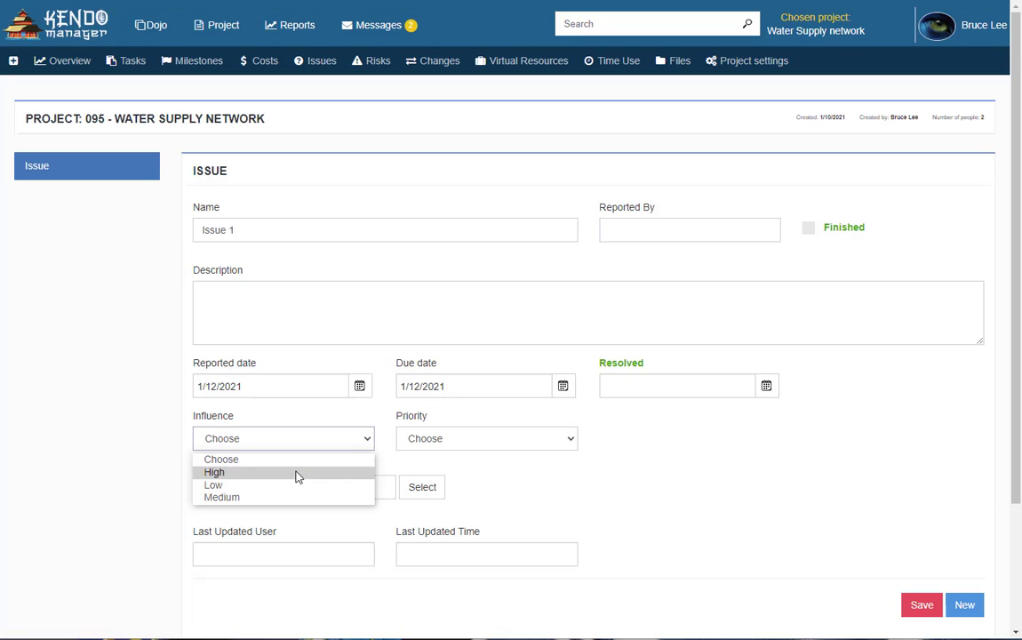
{"action": "left_click", "coordinate": [298, 473]}
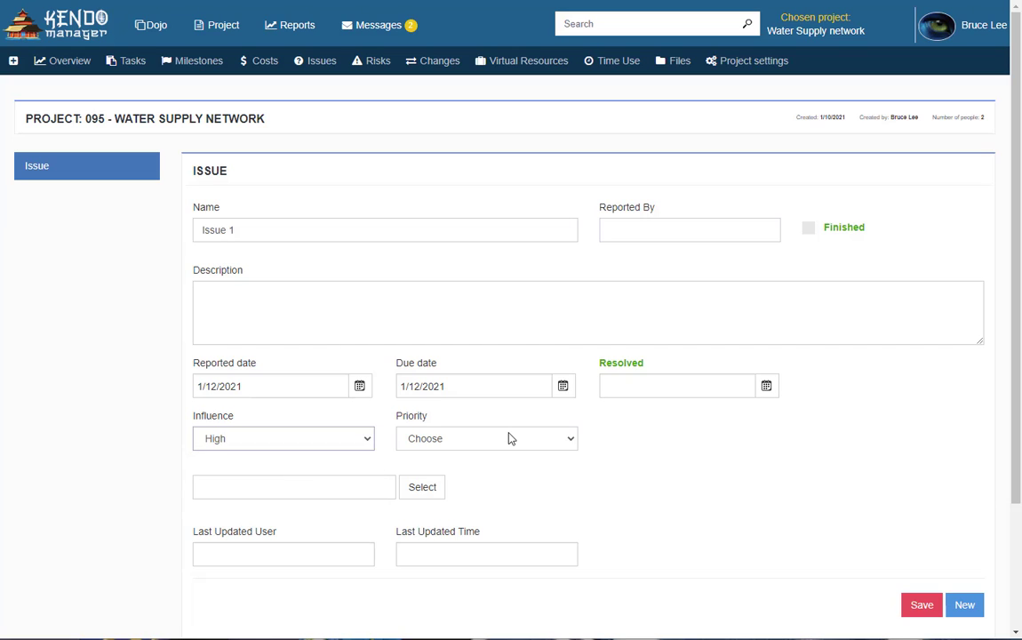
{"action": "left_click", "coordinate": [510, 437]}
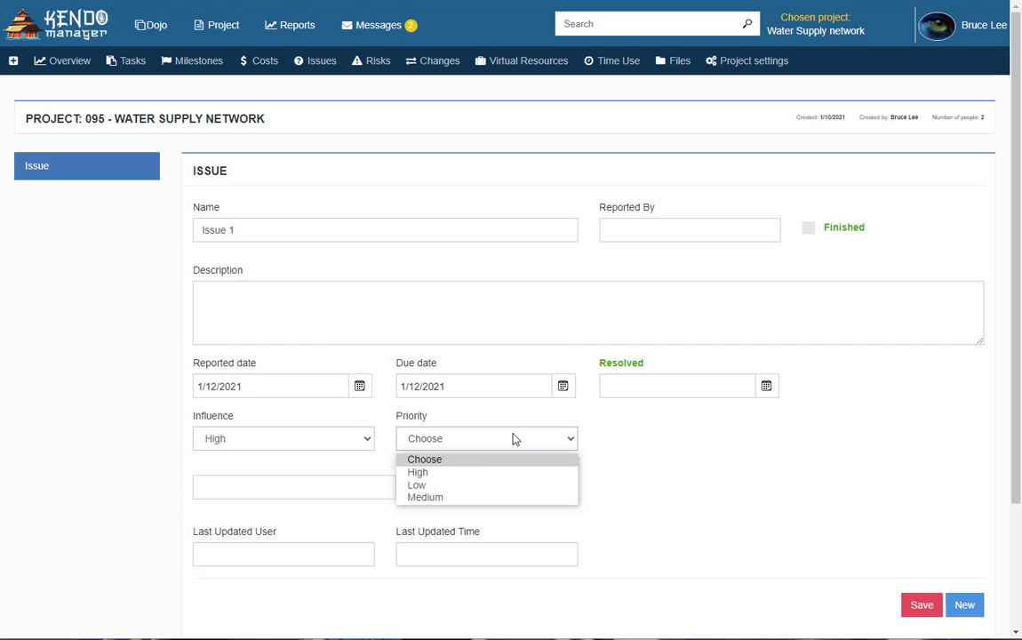
{"action": "left_click", "coordinate": [469, 473]}
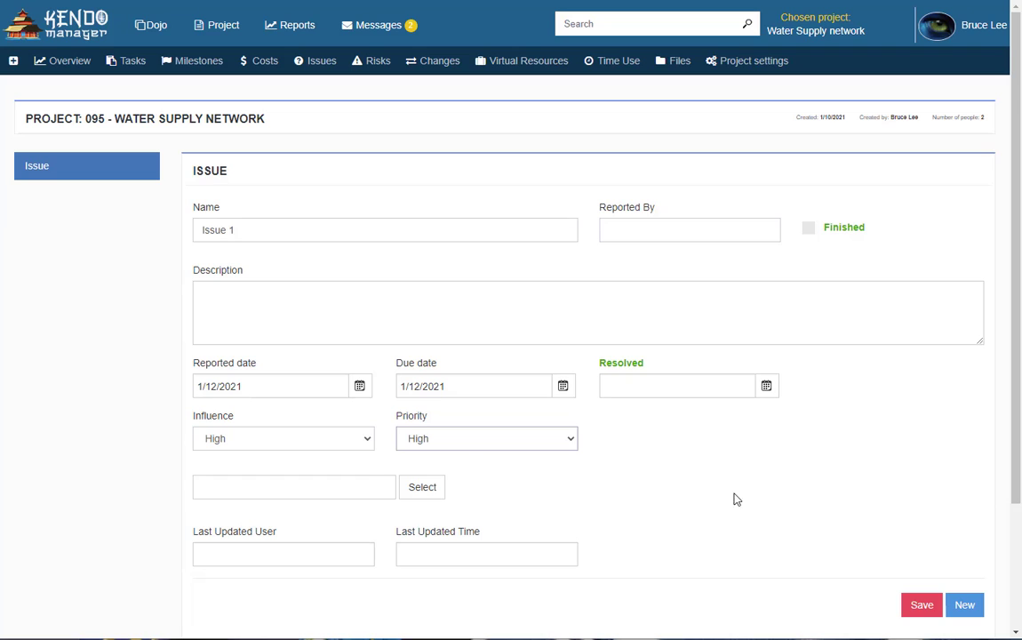
{"action": "left_click", "coordinate": [922, 607]}
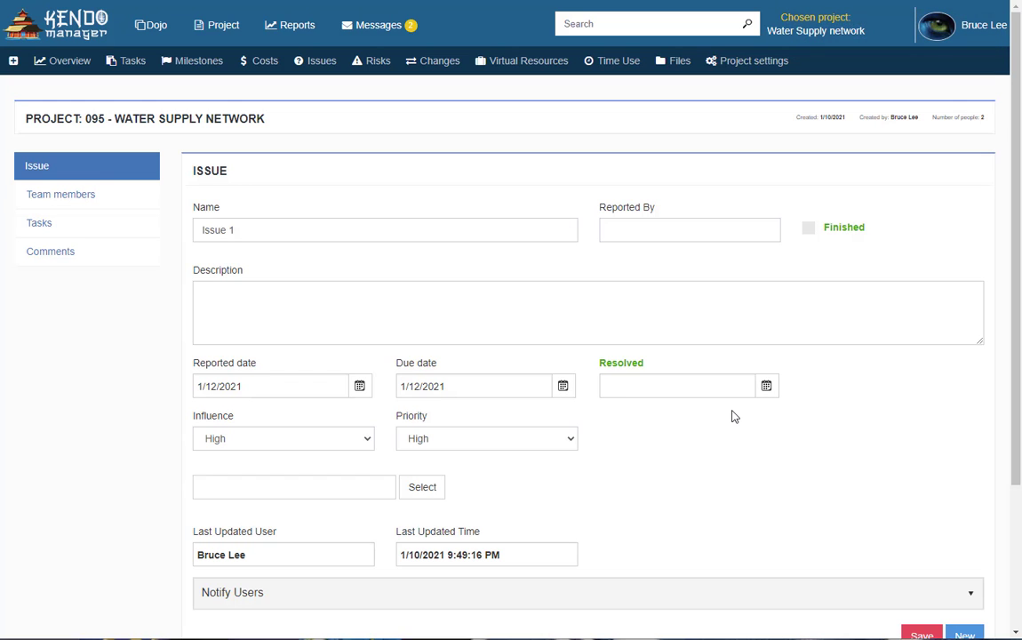
Upload the spreadsheet Water Supply Network.xlsx as Issue 1's attachment
{"action": "scroll", "coordinate": [463, 445], "scroll_direction": "down", "scroll_amount": 3}
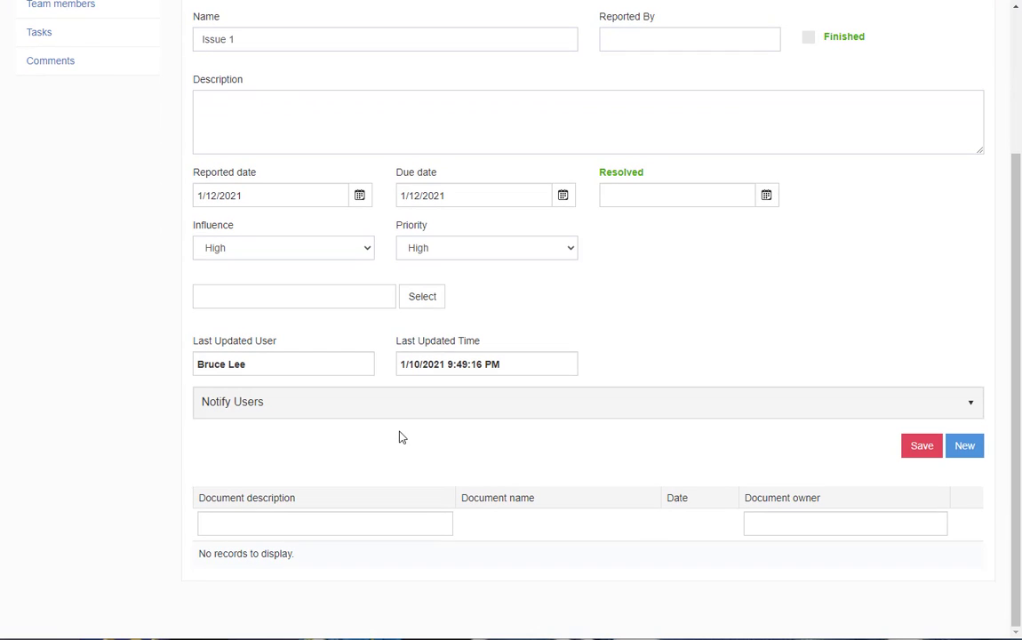
{"action": "left_click", "coordinate": [364, 523]}
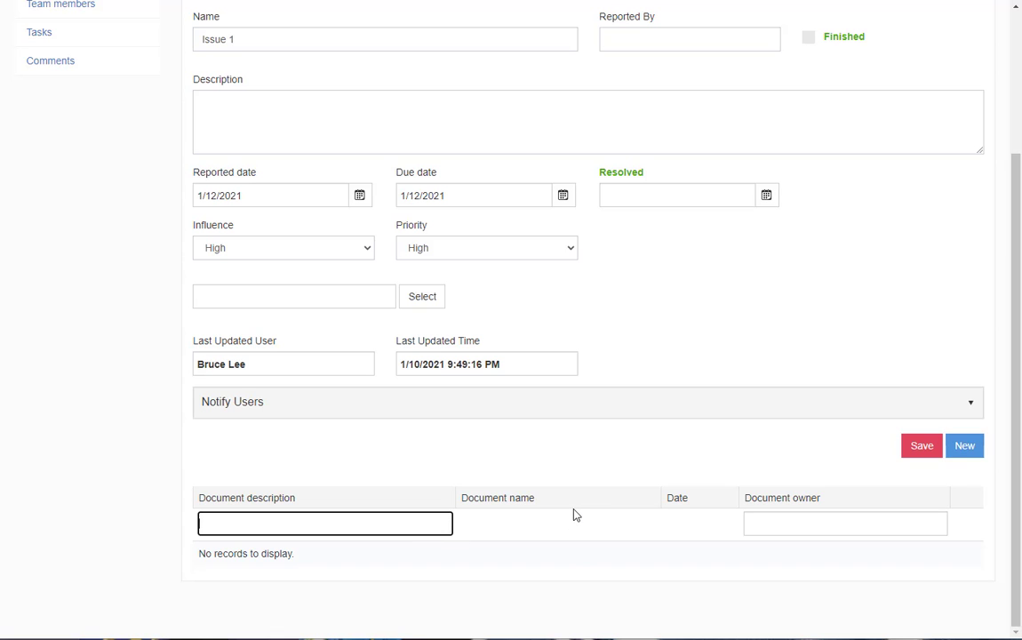
{"action": "scroll", "coordinate": [520, 484], "scroll_direction": "up", "scroll_amount": 3}
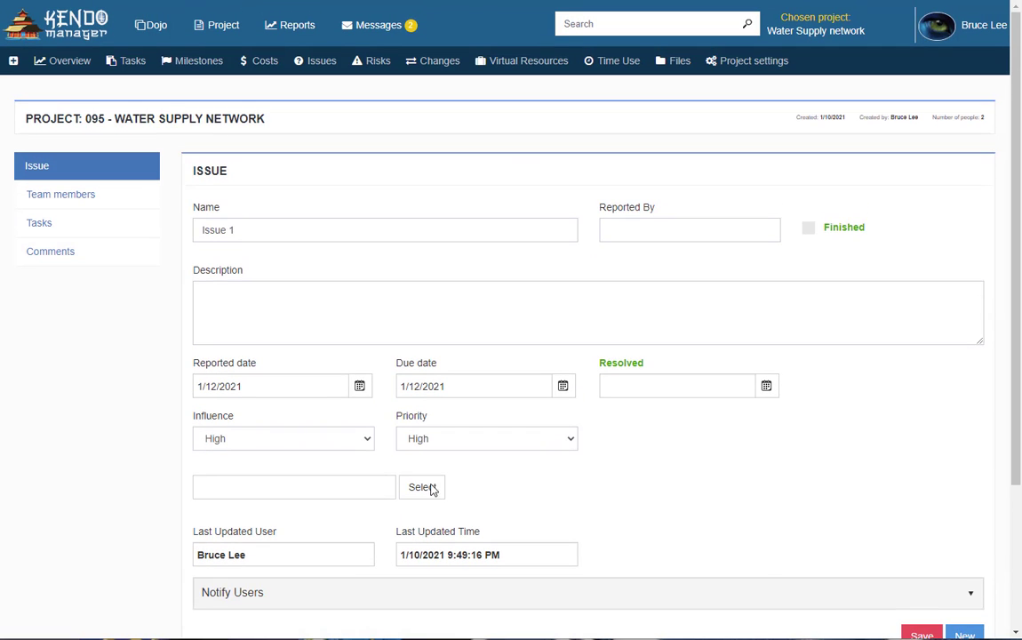
{"action": "left_click", "coordinate": [433, 488]}
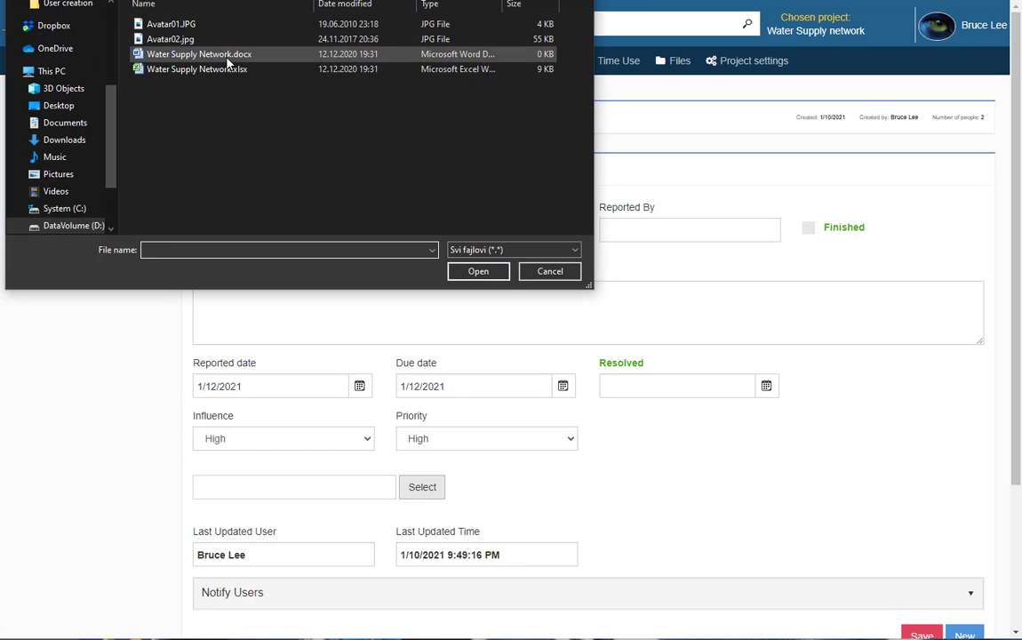
{"action": "left_click", "coordinate": [230, 68]}
{"action": "left_click", "coordinate": [493, 271]}
{"action": "scroll", "coordinate": [458, 342], "scroll_direction": "down", "scroll_amount": 1}
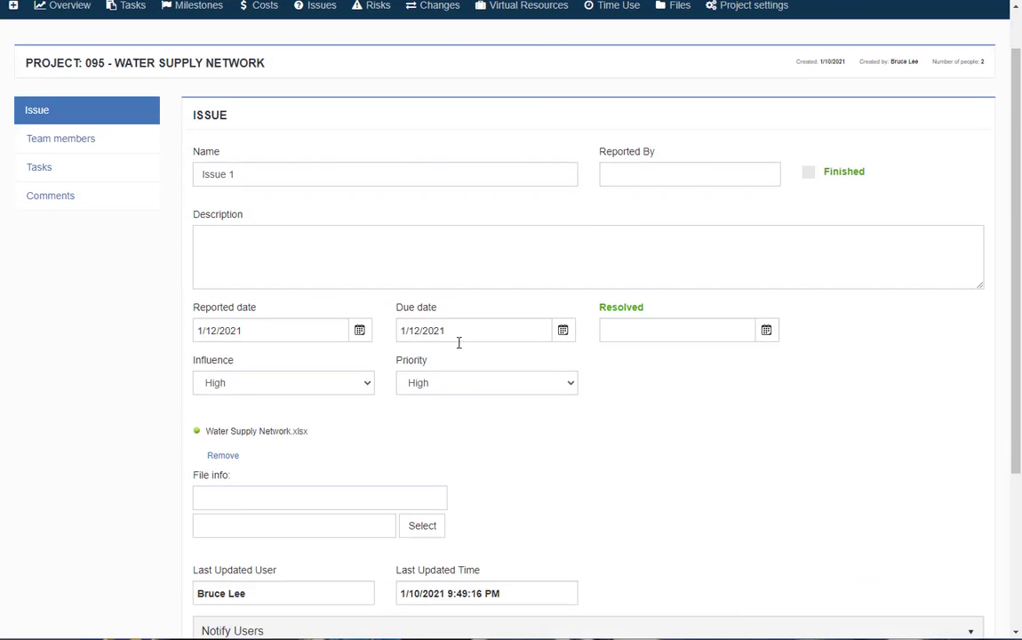
{"action": "scroll", "coordinate": [459, 342], "scroll_direction": "down", "scroll_amount": 3}
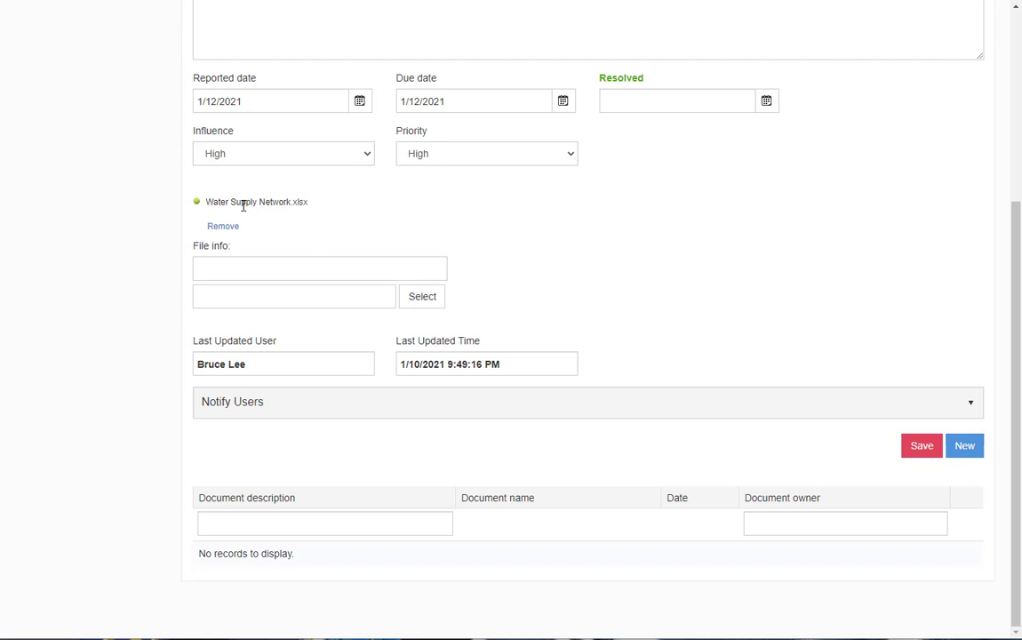
{"action": "scroll", "coordinate": [431, 330], "scroll_direction": "up", "scroll_amount": 4}
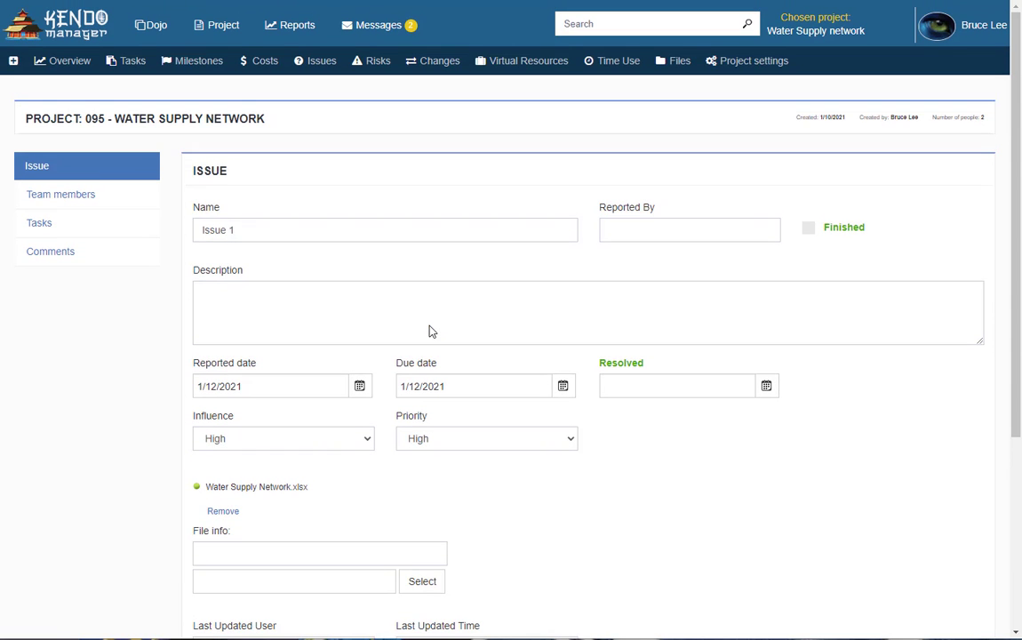
Search for the team member by name and assign them to Issue 1
{"action": "left_click", "coordinate": [86, 198]}
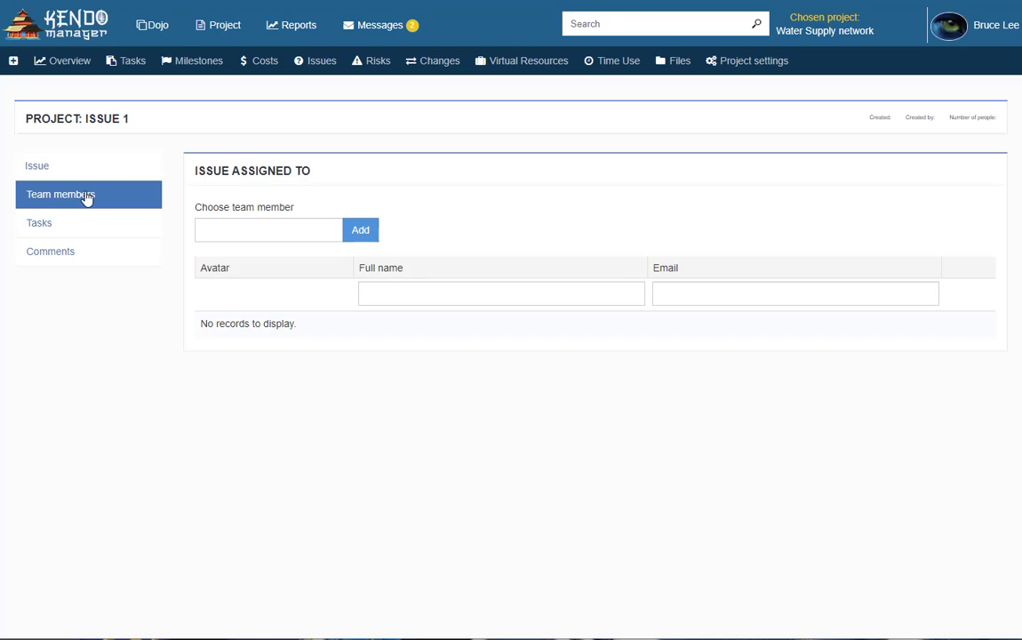
{"action": "left_click", "coordinate": [237, 236]}
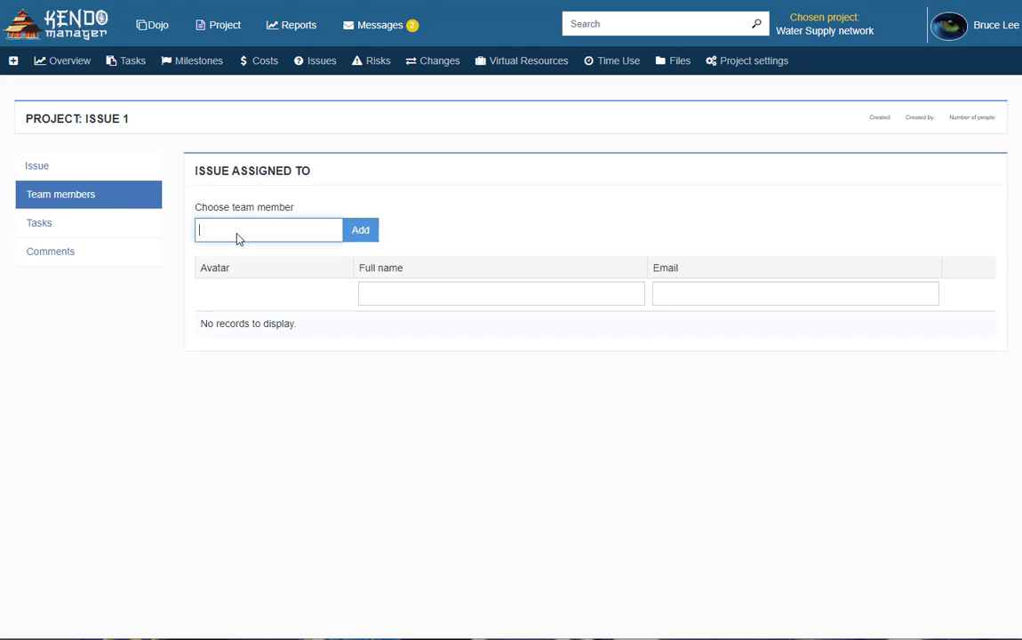
{"action": "type", "text": "john"}
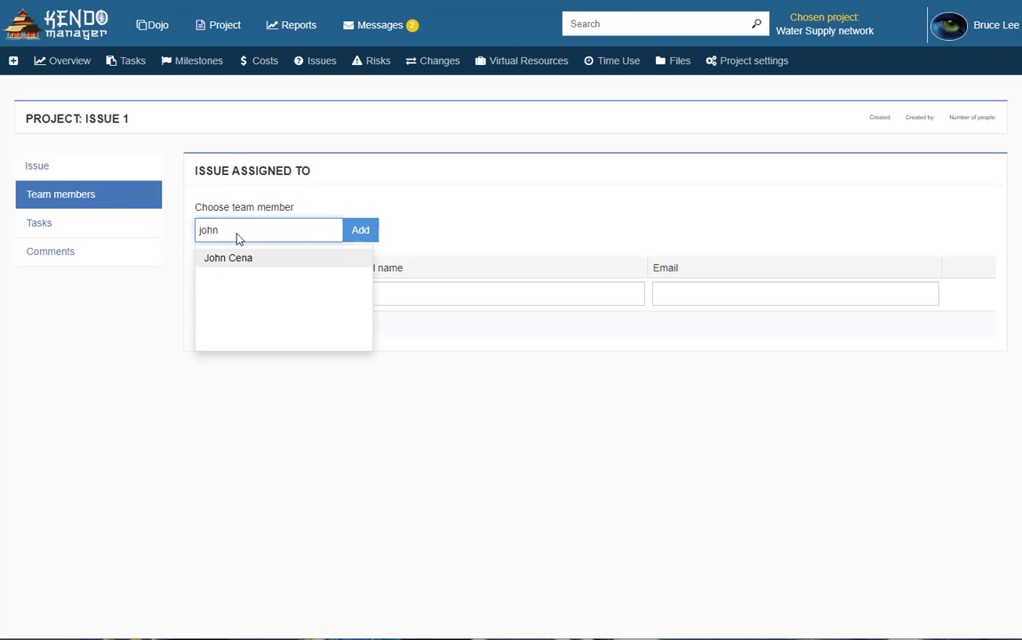
{"action": "left_click", "coordinate": [265, 257]}
{"action": "left_click", "coordinate": [363, 233]}
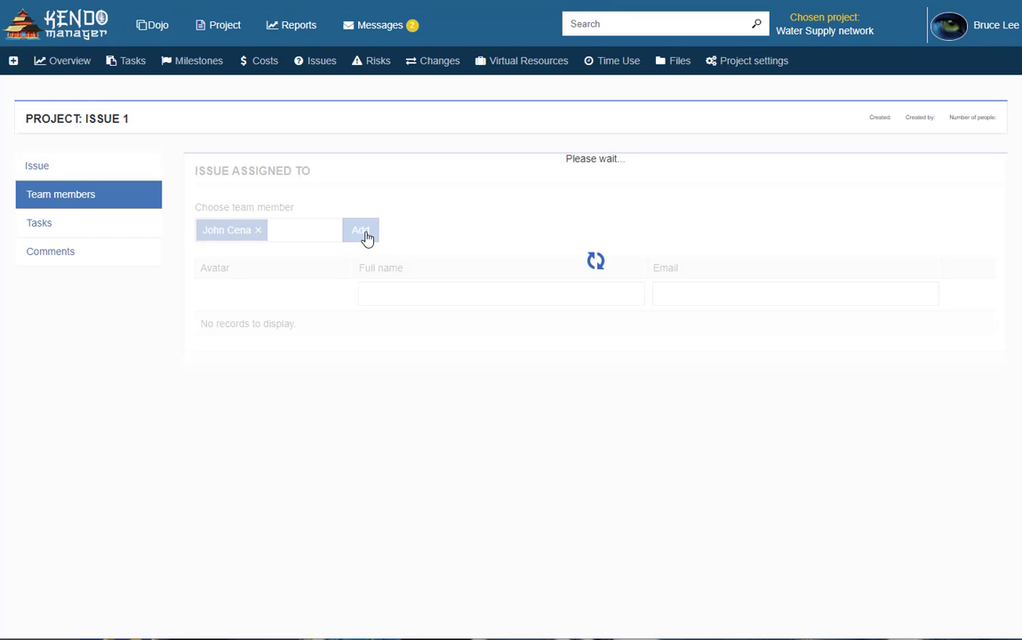
Link the Phase 1 task to Issue 1
{"action": "left_click", "coordinate": [92, 225]}
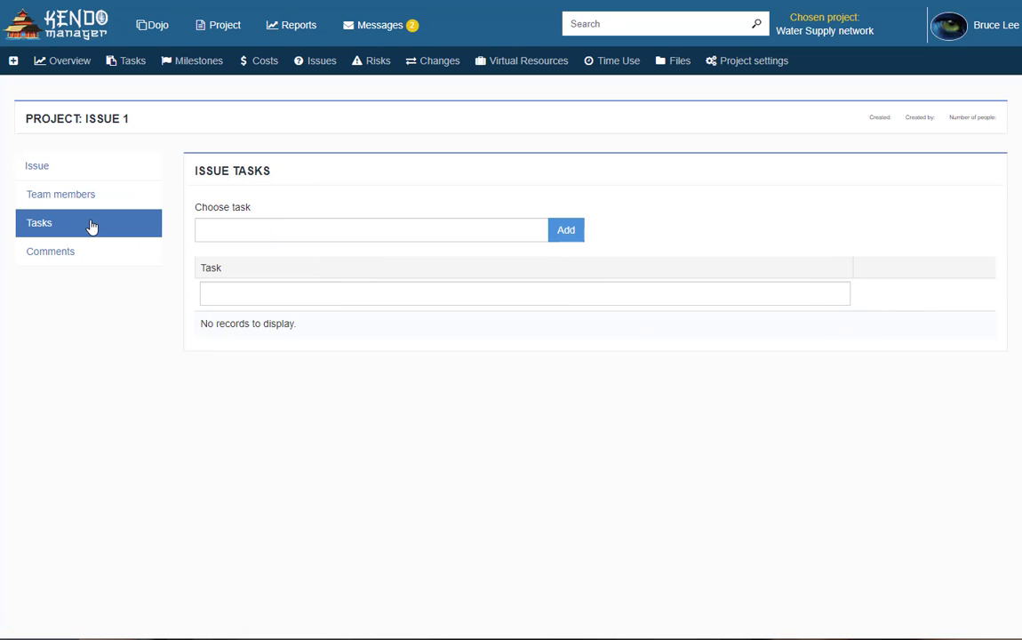
{"action": "left_click", "coordinate": [298, 235]}
{"action": "type", "text": "pha"}
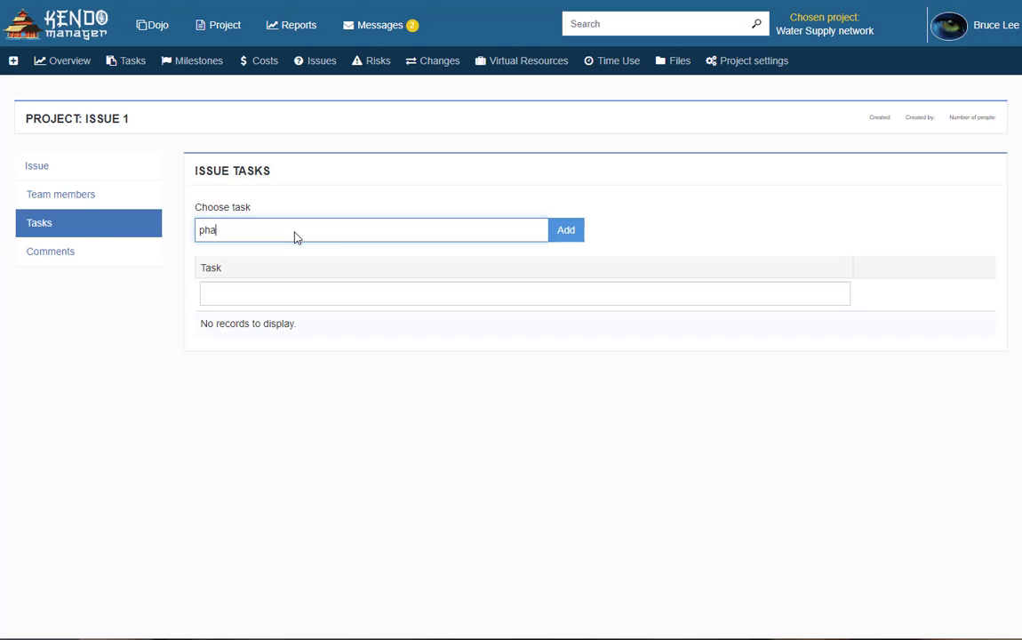
{"action": "type", "text": "se"}
{"action": "left_click", "coordinate": [299, 258]}
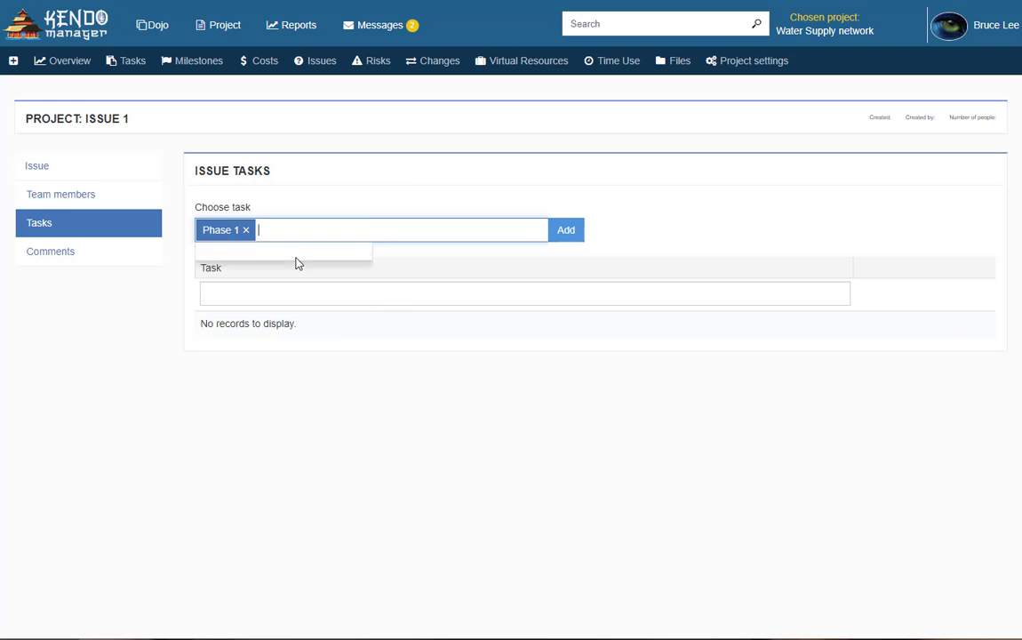
{"action": "left_click", "coordinate": [555, 233]}
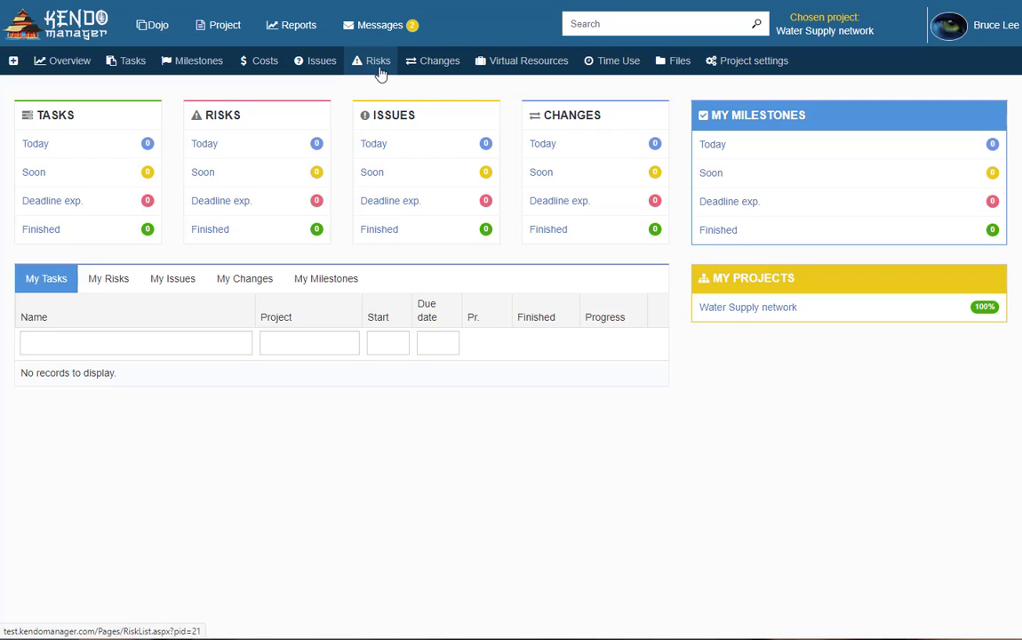
Start a new risk 'Risk 1' with the reporter name and description 'Desc risk 1'
{"action": "left_click", "coordinate": [378, 62]}
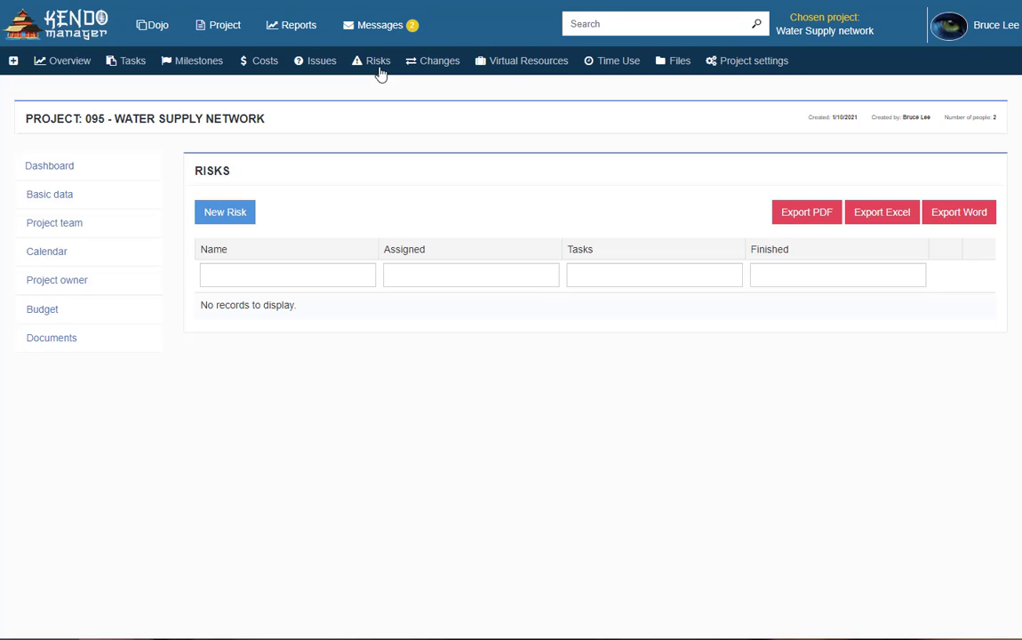
{"action": "left_click", "coordinate": [252, 218]}
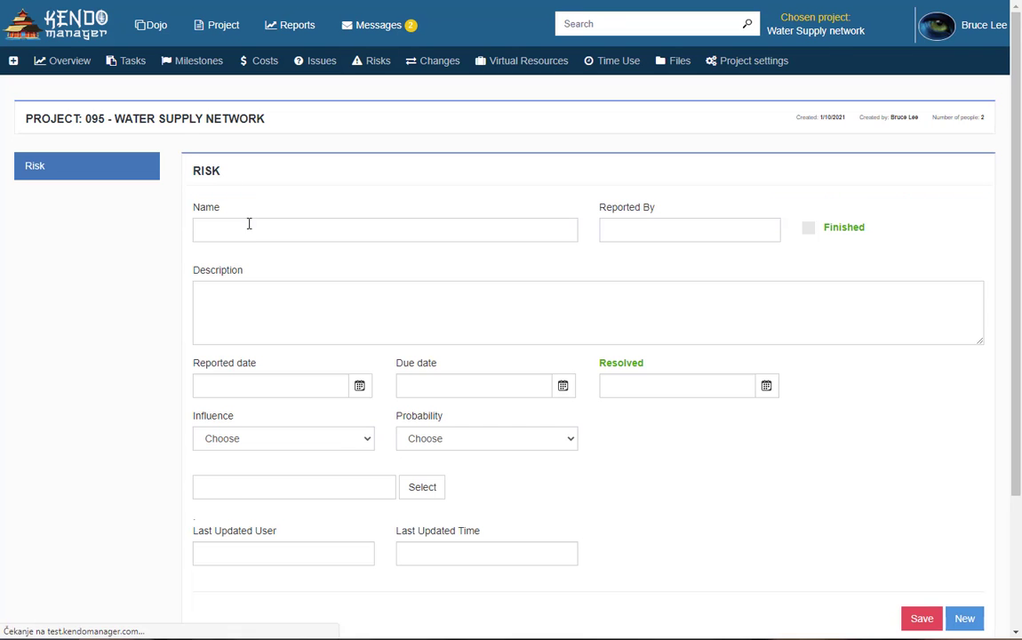
{"action": "left_click", "coordinate": [244, 232]}
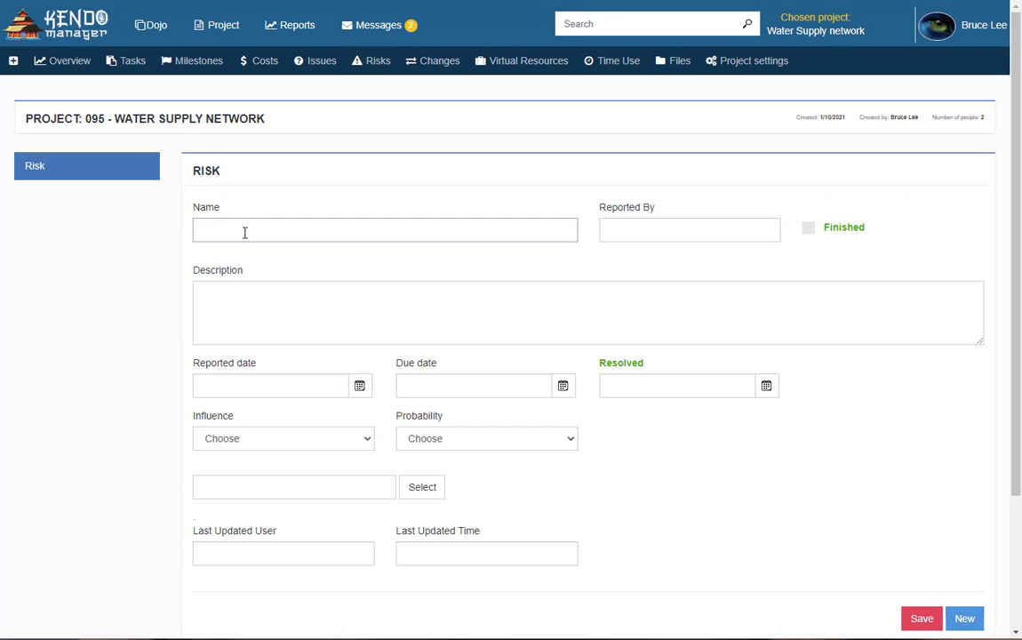
{"action": "type", "text": "Risk 1"}
{"action": "left_click", "coordinate": [624, 224]}
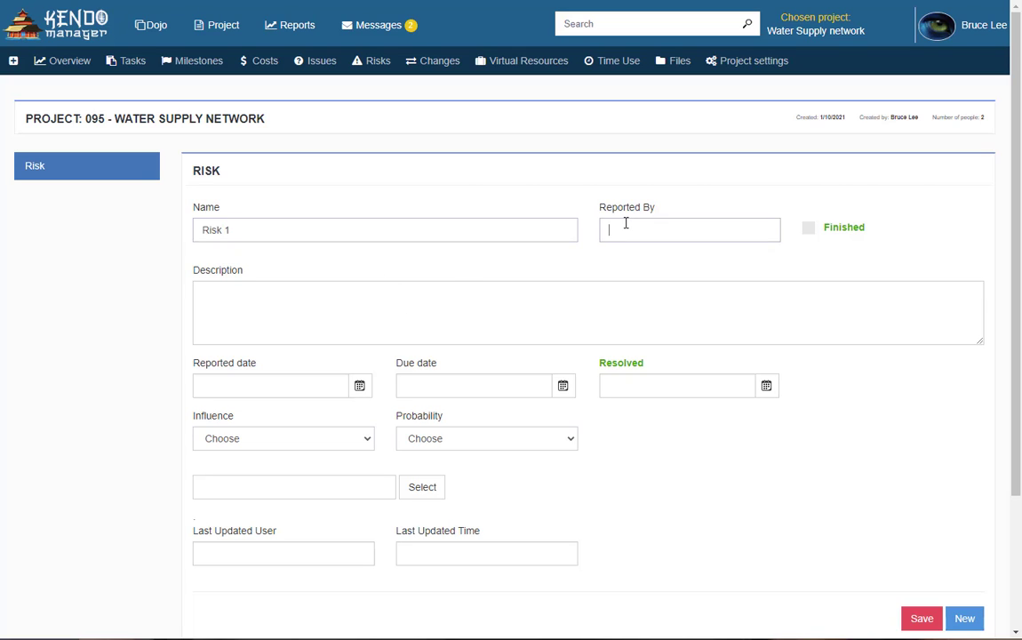
{"action": "type", "text": "John"}
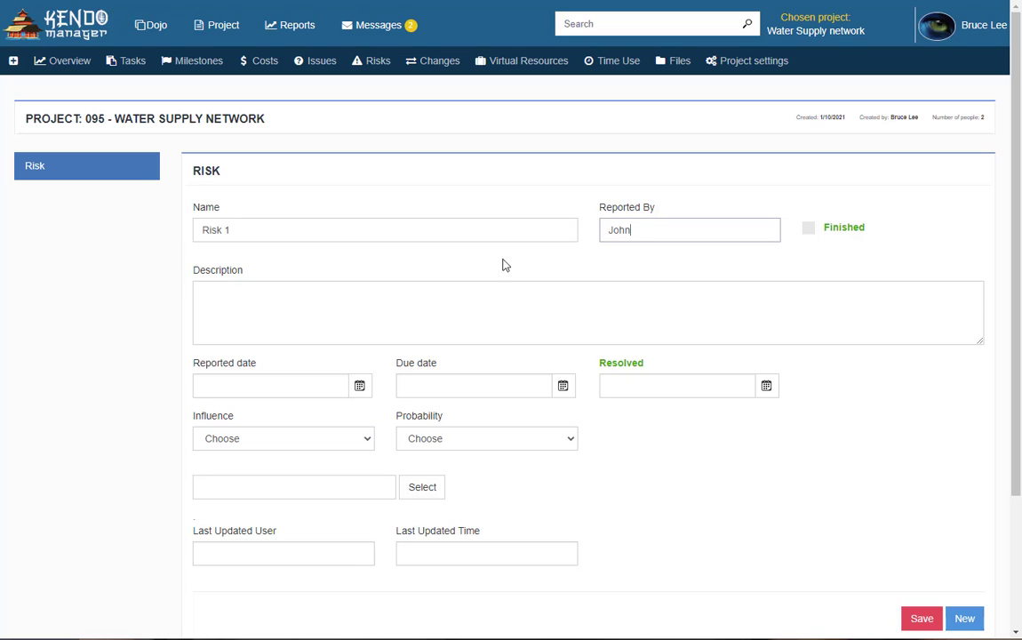
{"action": "left_click", "coordinate": [356, 302]}
{"action": "type", "text": "Des"}
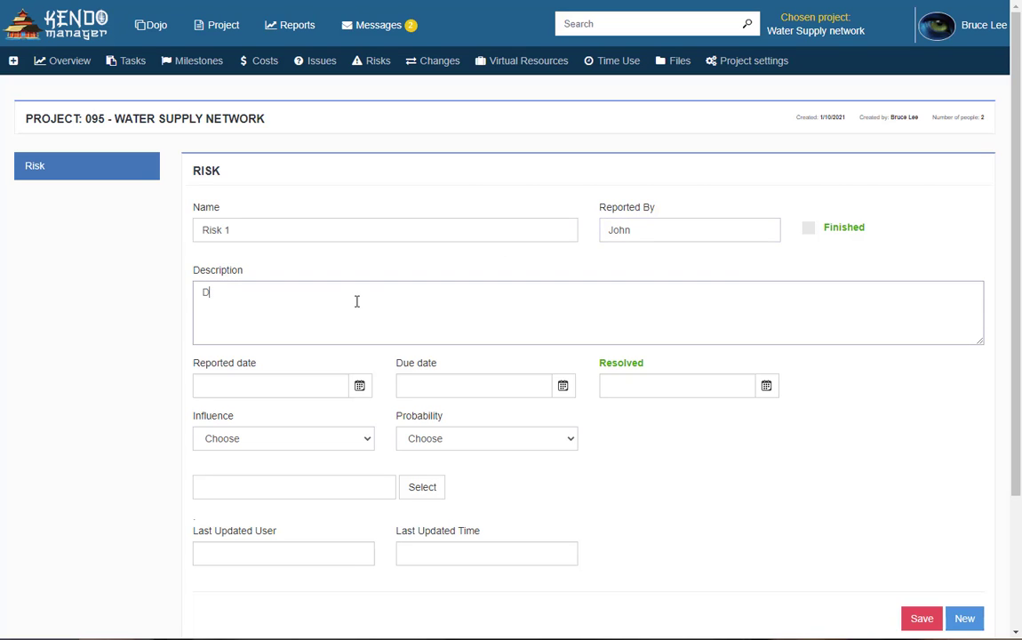
{"action": "key", "text": "BackSpace"}
{"action": "type", "text": "sc risk 1"}
Set reported 1/13/2021, due 1/14/2021, Medium influence and probability, and save the risk
{"action": "left_click", "coordinate": [337, 387]}
{"action": "left_click", "coordinate": [359, 387]}
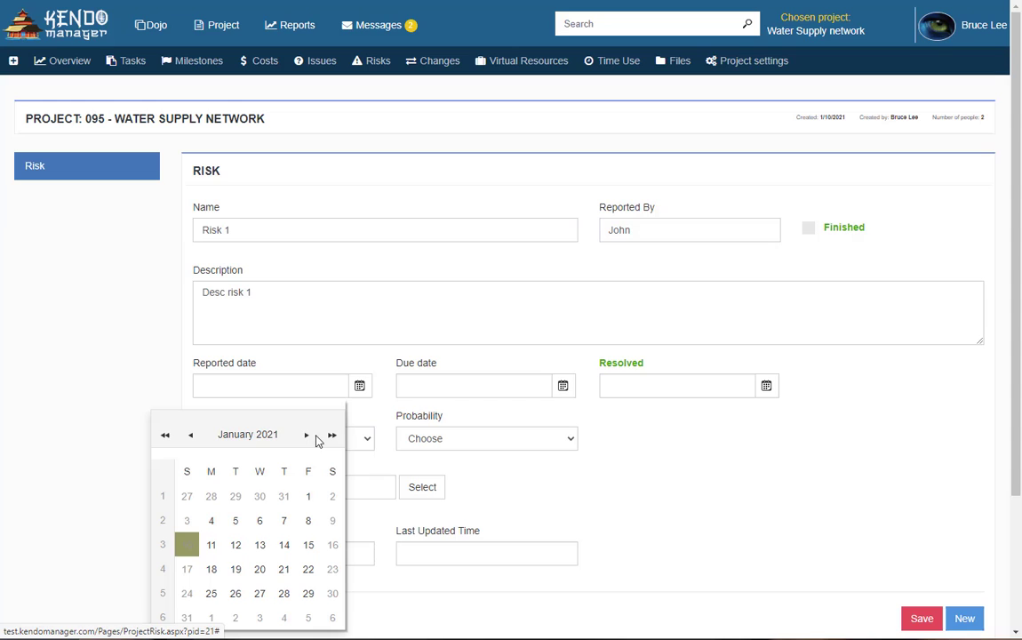
{"action": "left_click", "coordinate": [259, 545]}
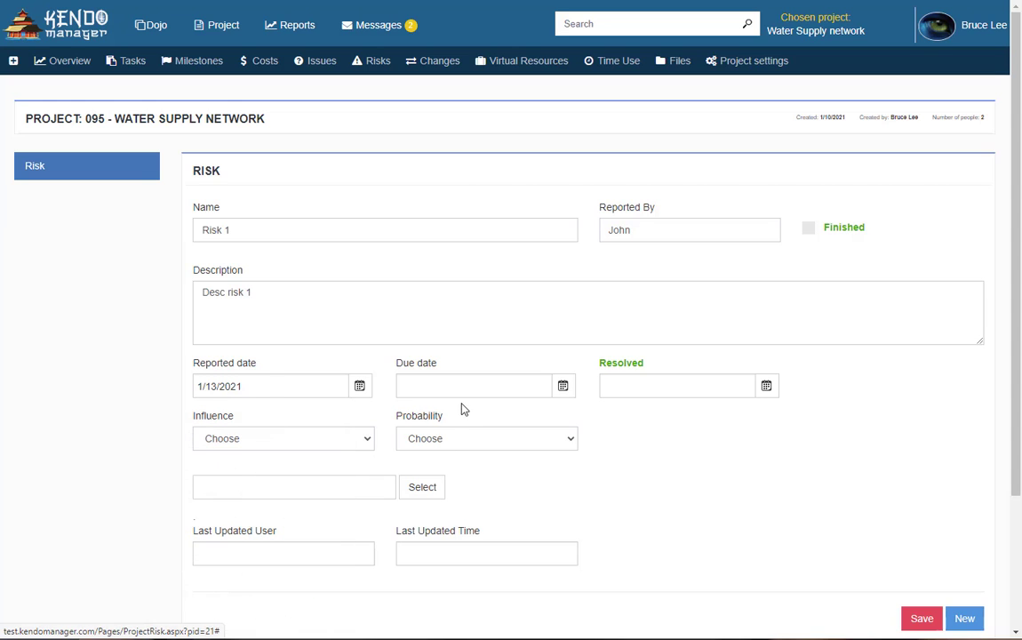
{"action": "left_click", "coordinate": [562, 386]}
{"action": "left_click", "coordinate": [479, 546]}
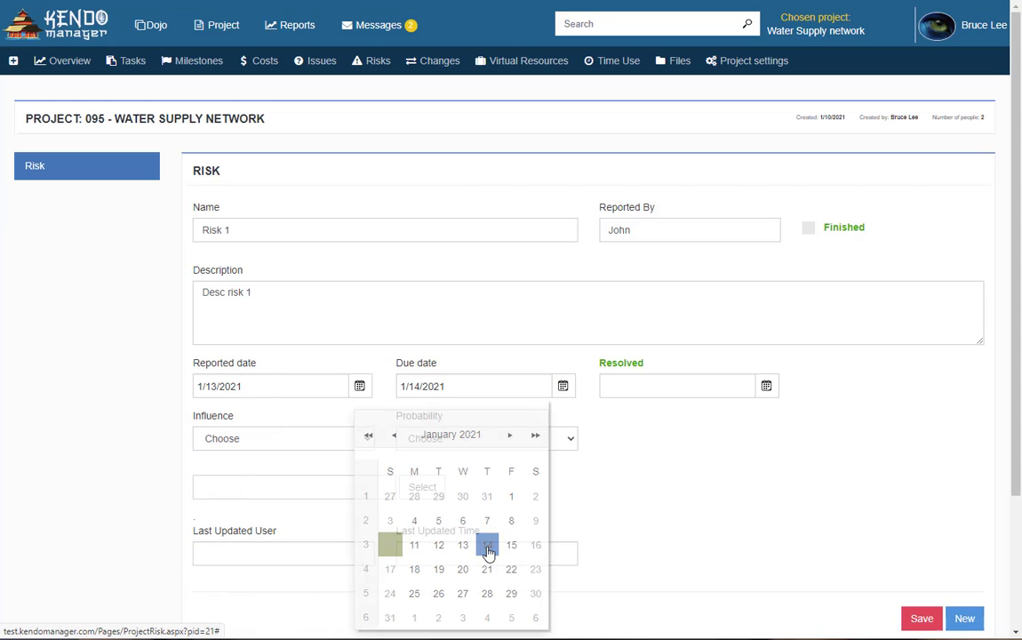
{"action": "left_click", "coordinate": [325, 442]}
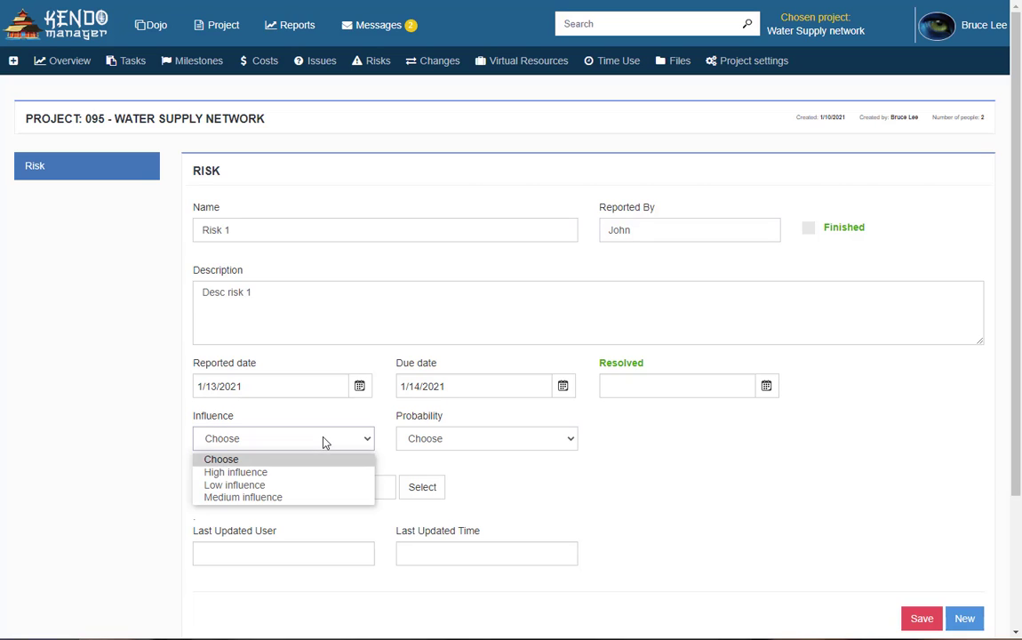
{"action": "left_click", "coordinate": [295, 497]}
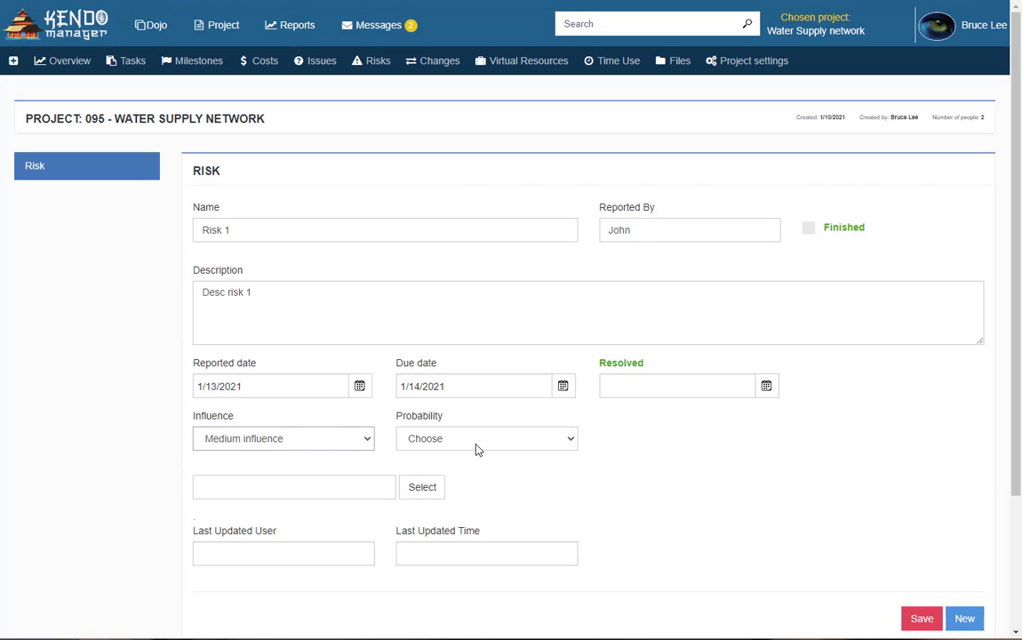
{"action": "left_click", "coordinate": [476, 445]}
{"action": "left_click", "coordinate": [454, 499]}
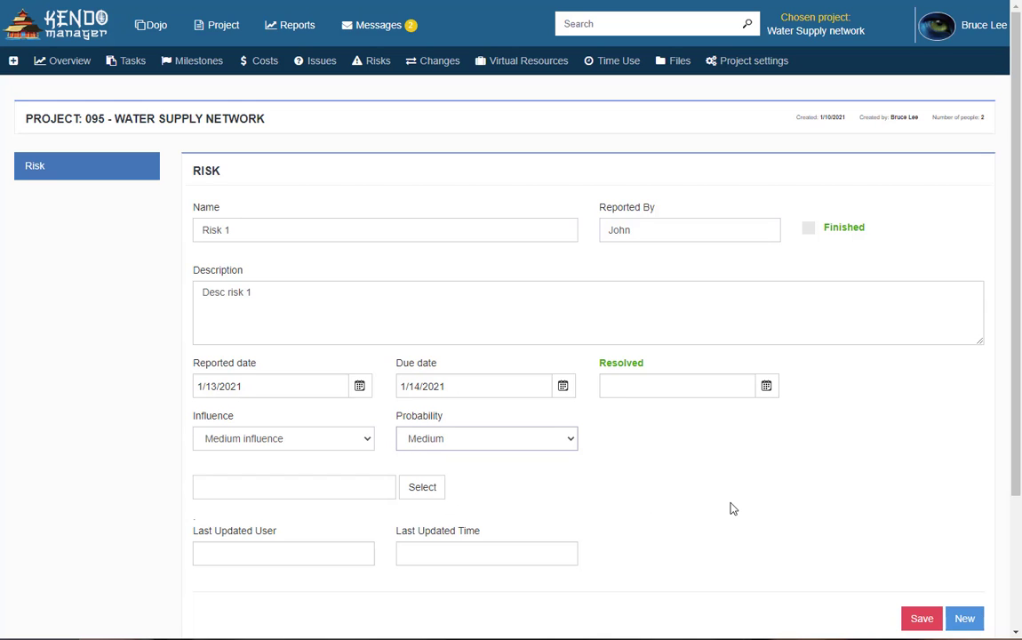
{"action": "scroll", "coordinate": [738, 506], "scroll_direction": "down", "scroll_amount": 2}
{"action": "left_click", "coordinate": [921, 449]}
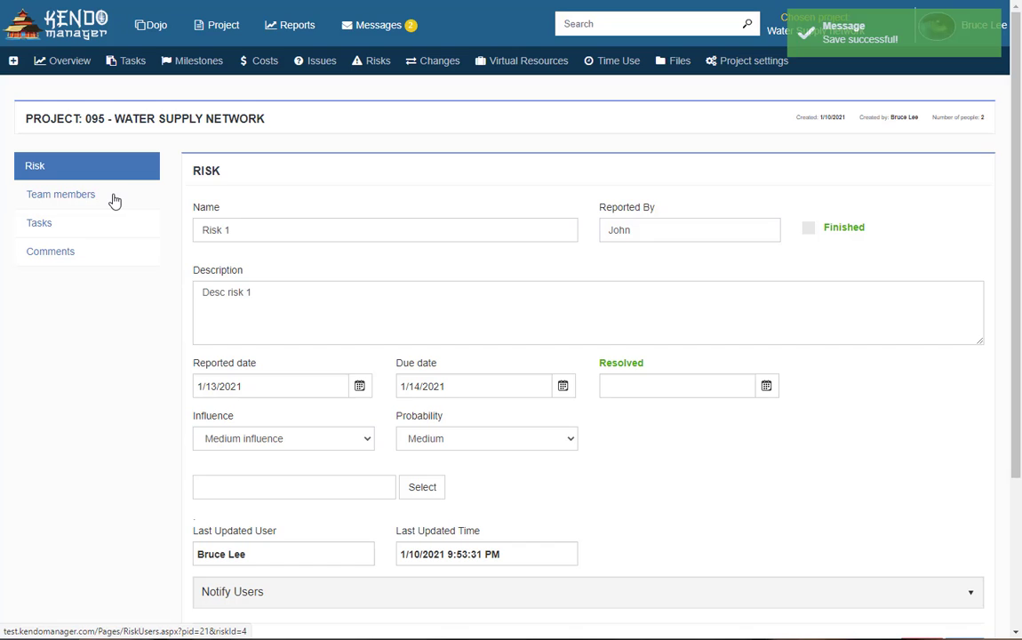
Search for the team member by name and assign them to Risk 1
{"action": "left_click", "coordinate": [115, 201]}
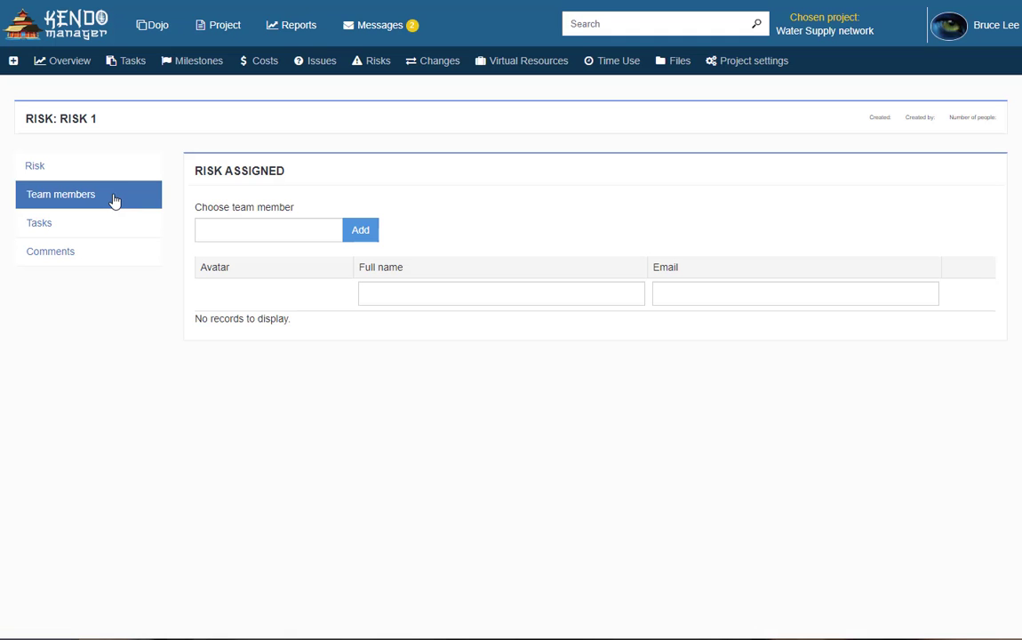
{"action": "left_click", "coordinate": [285, 236]}
{"action": "type", "text": "john"}
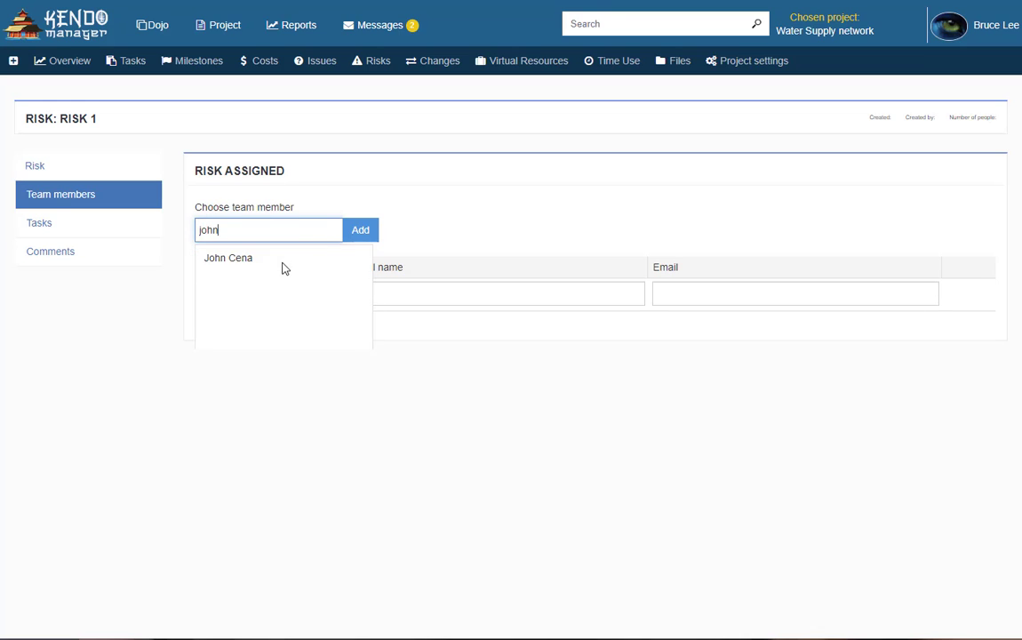
{"action": "left_click", "coordinate": [232, 258]}
{"action": "left_click", "coordinate": [363, 232]}
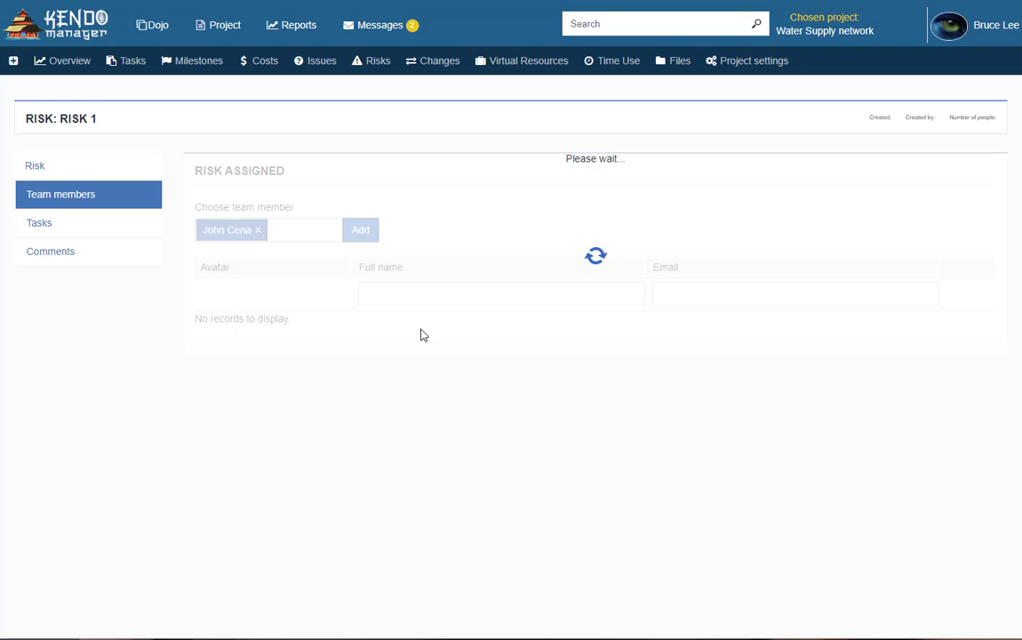
Link the Phase 1 task to Risk 1
{"action": "left_click", "coordinate": [119, 222]}
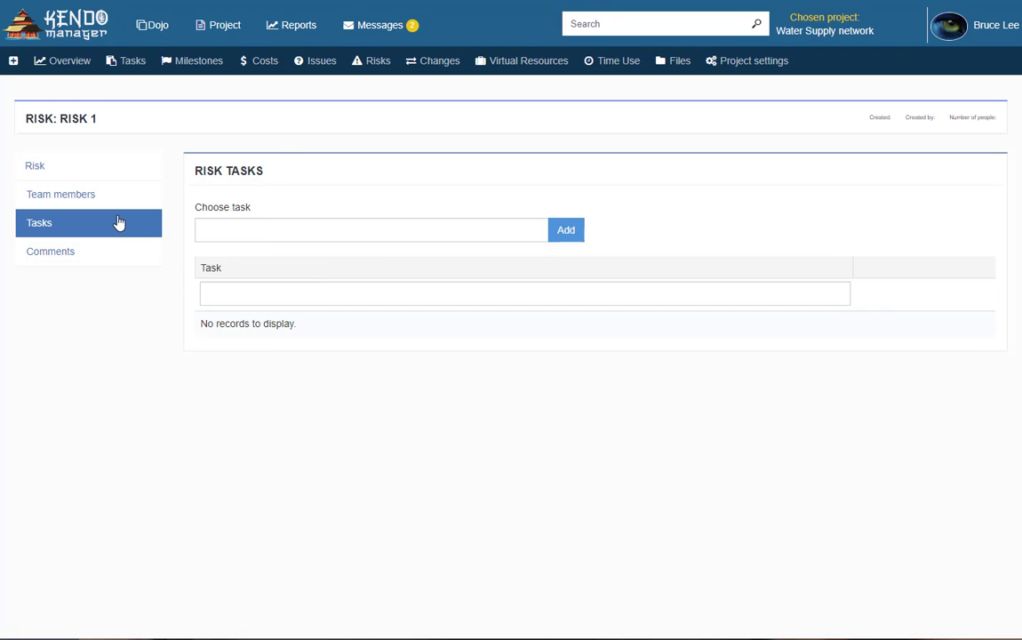
{"action": "left_click", "coordinate": [297, 228]}
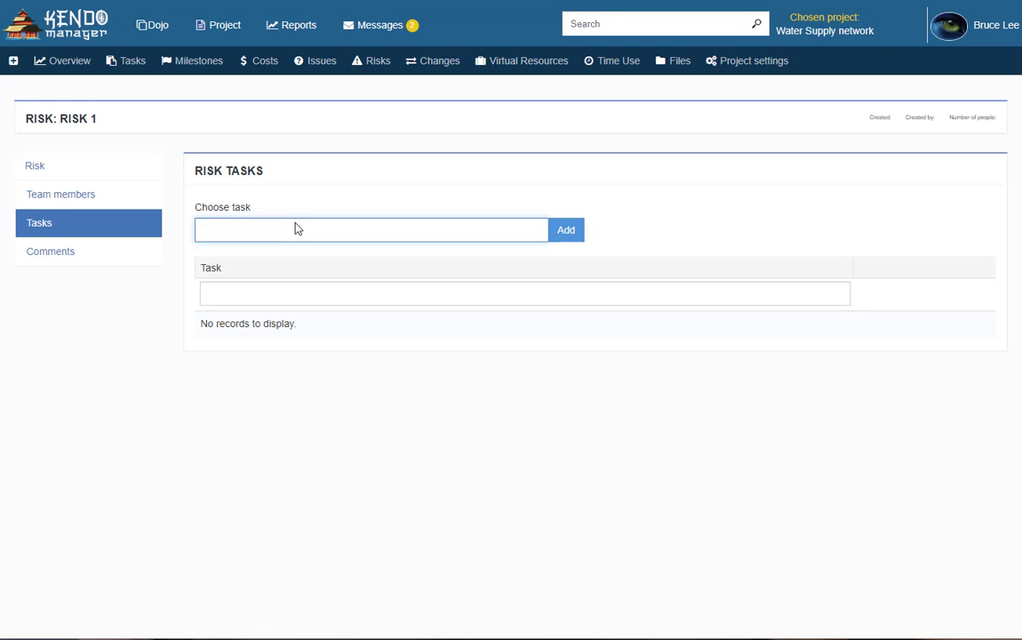
{"action": "type", "text": "phase"}
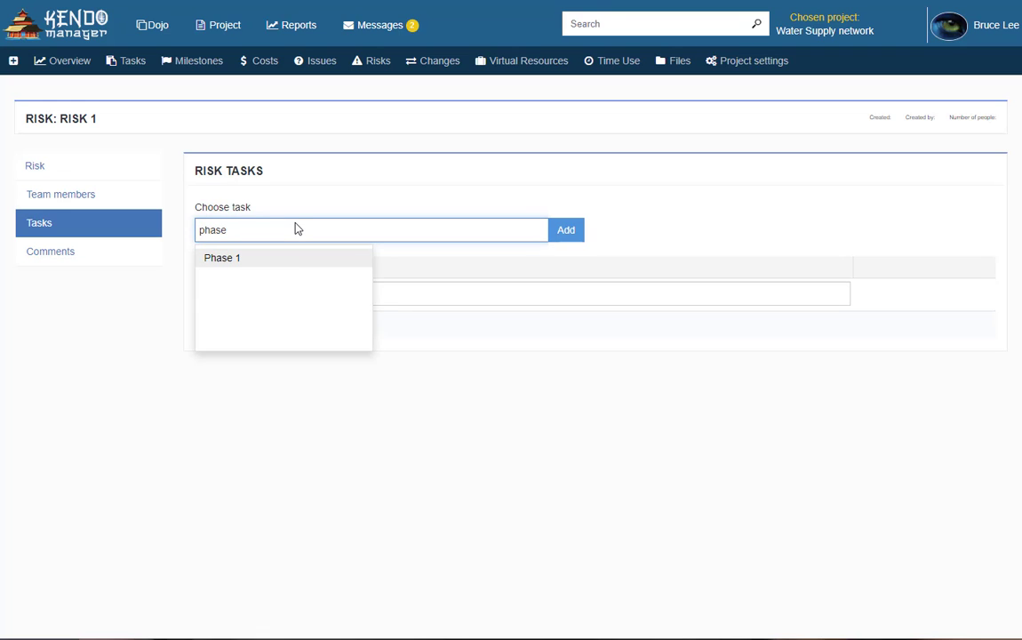
{"action": "left_click", "coordinate": [297, 263]}
{"action": "left_click", "coordinate": [569, 238]}
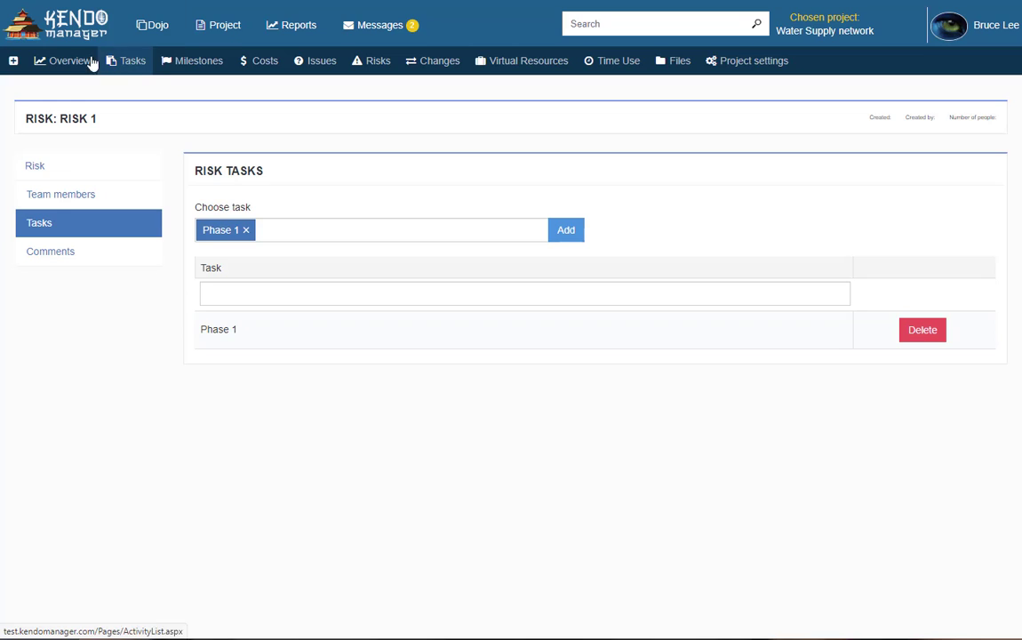
Return through the overview and dashboard to the Risks list showing Risk 1
{"action": "left_click", "coordinate": [64, 66]}
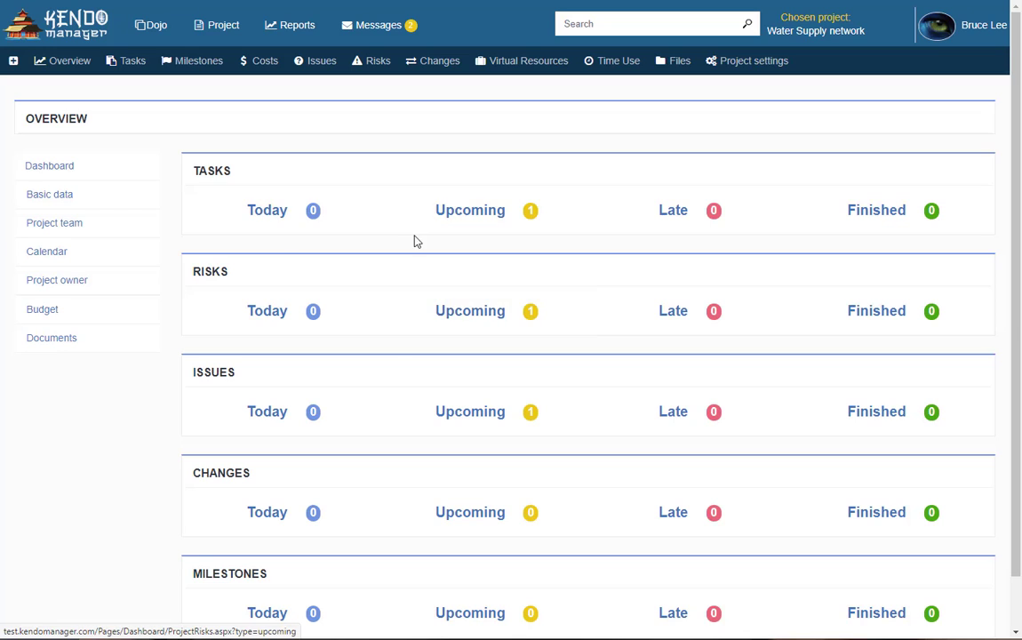
{"action": "left_click", "coordinate": [68, 30]}
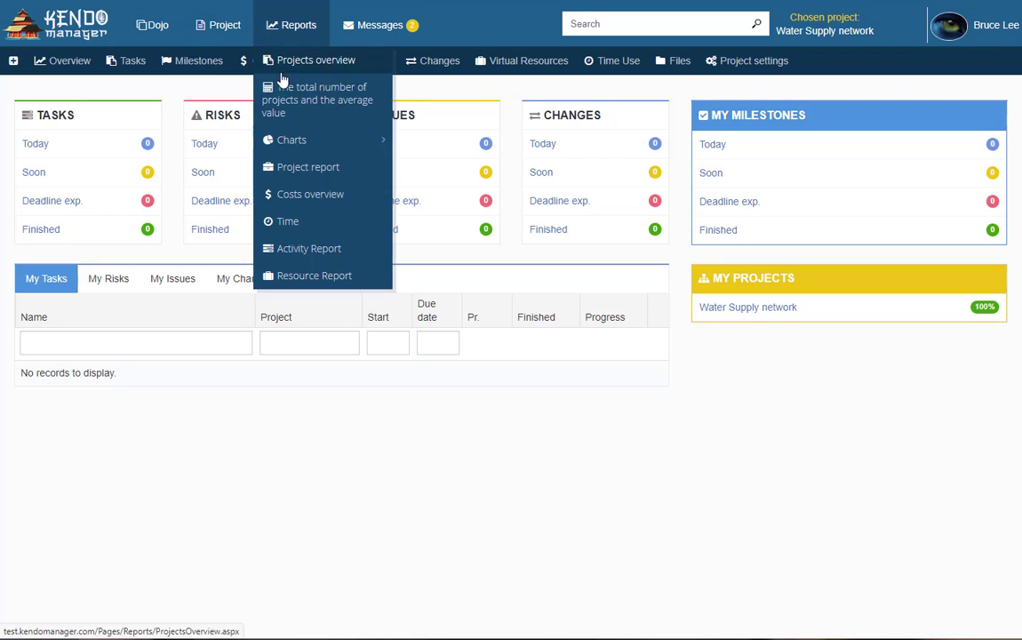
{"action": "left_click", "coordinate": [369, 60]}
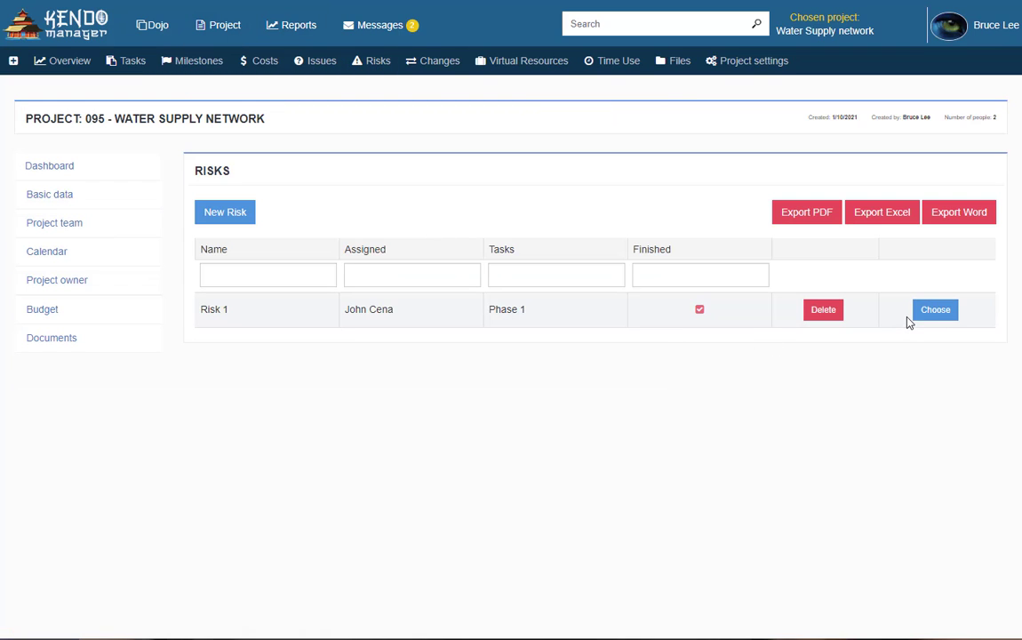
Tick Finished on Risk 1, give it resolved date 1/14/2021, and save
{"action": "left_click", "coordinate": [936, 315]}
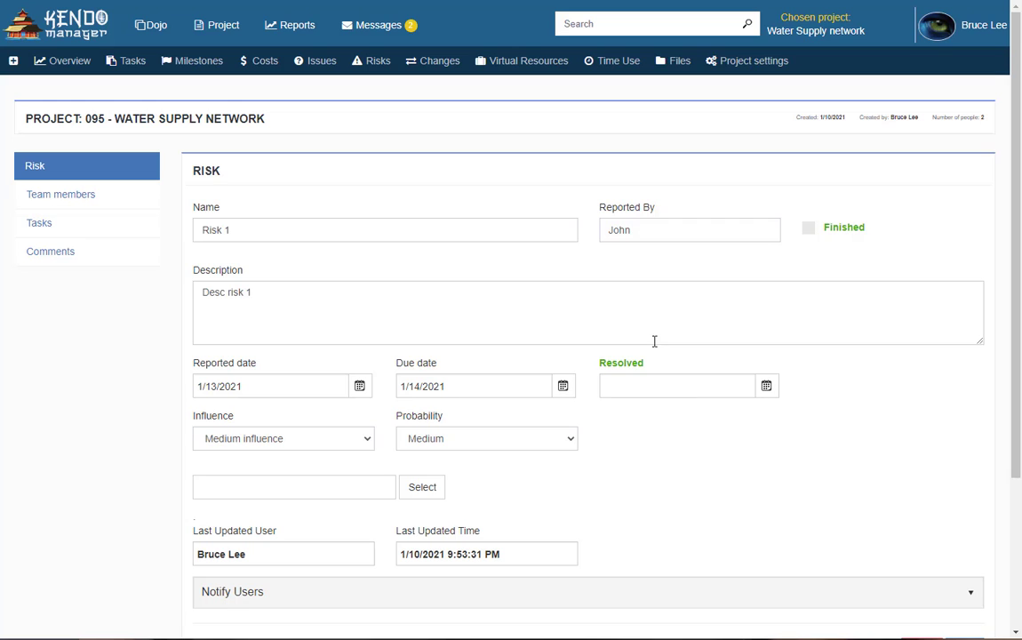
{"action": "left_click", "coordinate": [812, 232]}
{"action": "scroll", "coordinate": [790, 397], "scroll_direction": "down", "scroll_amount": 3}
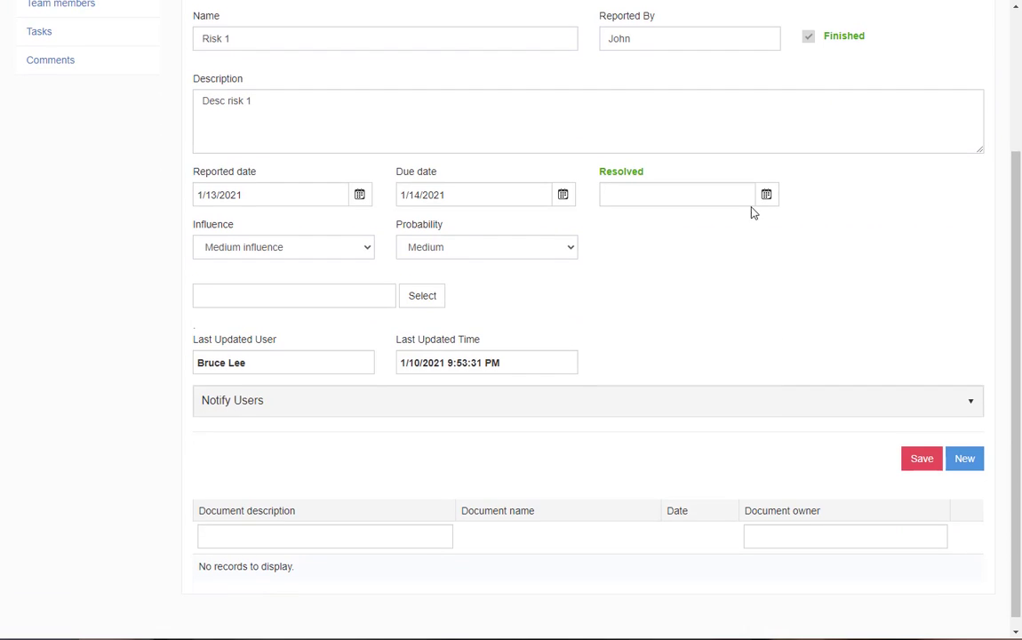
{"action": "left_click", "coordinate": [766, 203]}
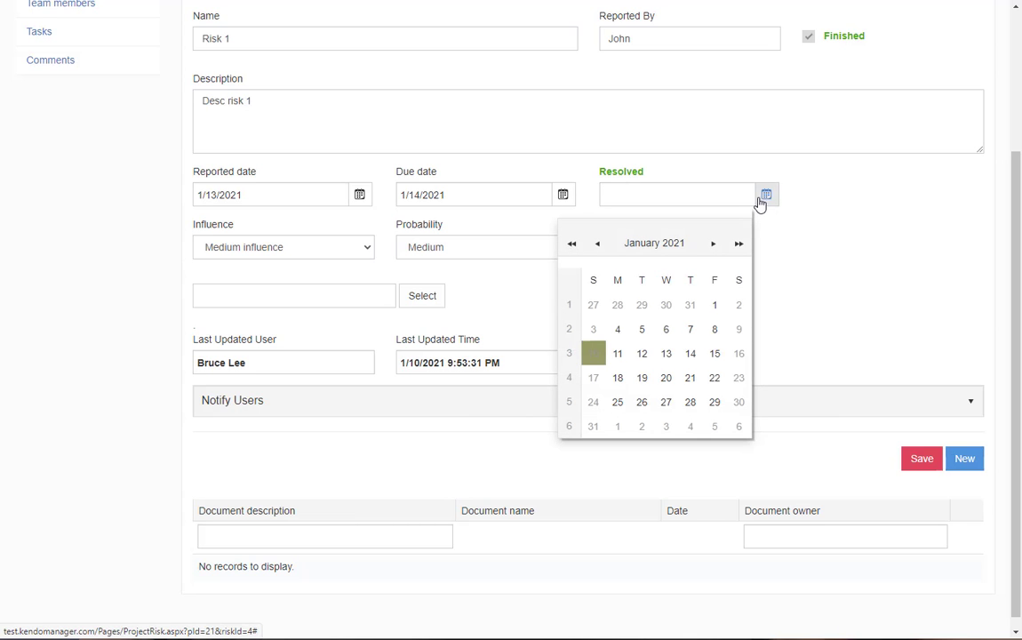
{"action": "left_click", "coordinate": [689, 355]}
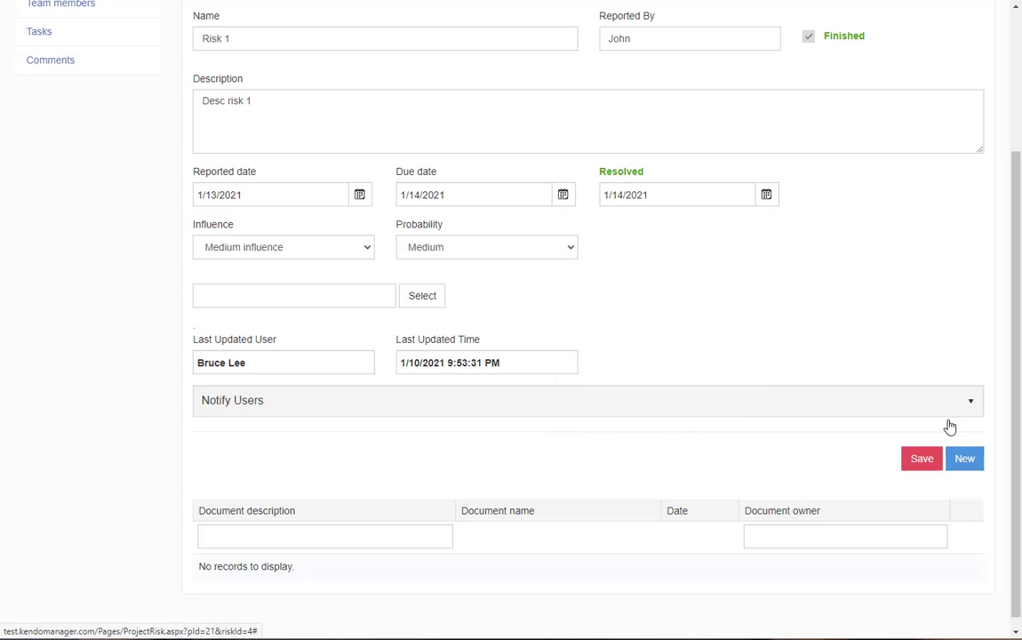
{"action": "left_click", "coordinate": [922, 460]}
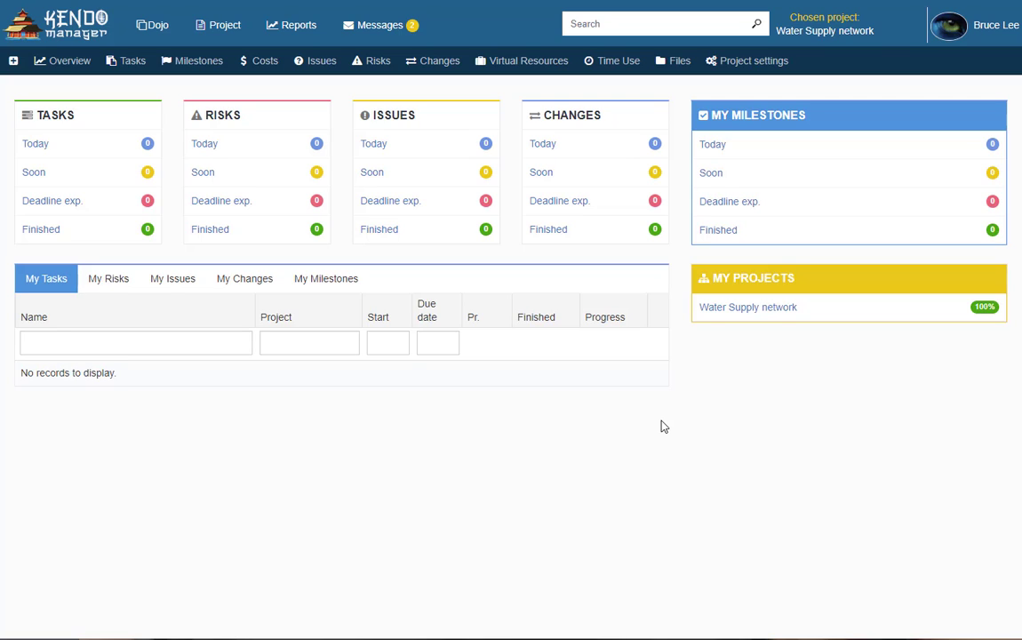
Start a new change 'Change 1' with the reporter name and description 'Desc Change 1'
{"action": "left_click", "coordinate": [440, 60]}
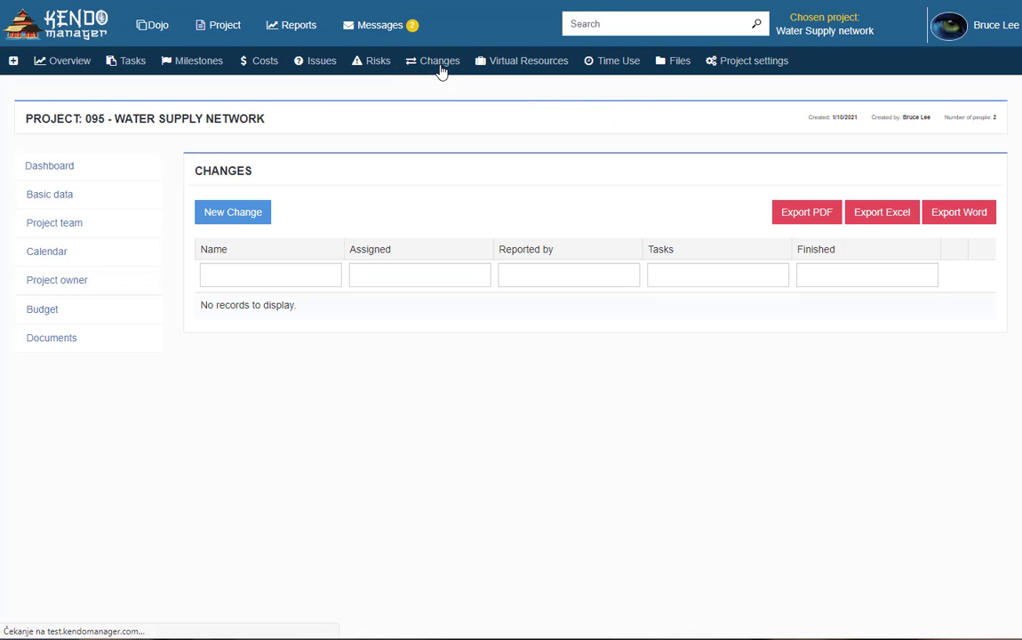
{"action": "left_click", "coordinate": [249, 222]}
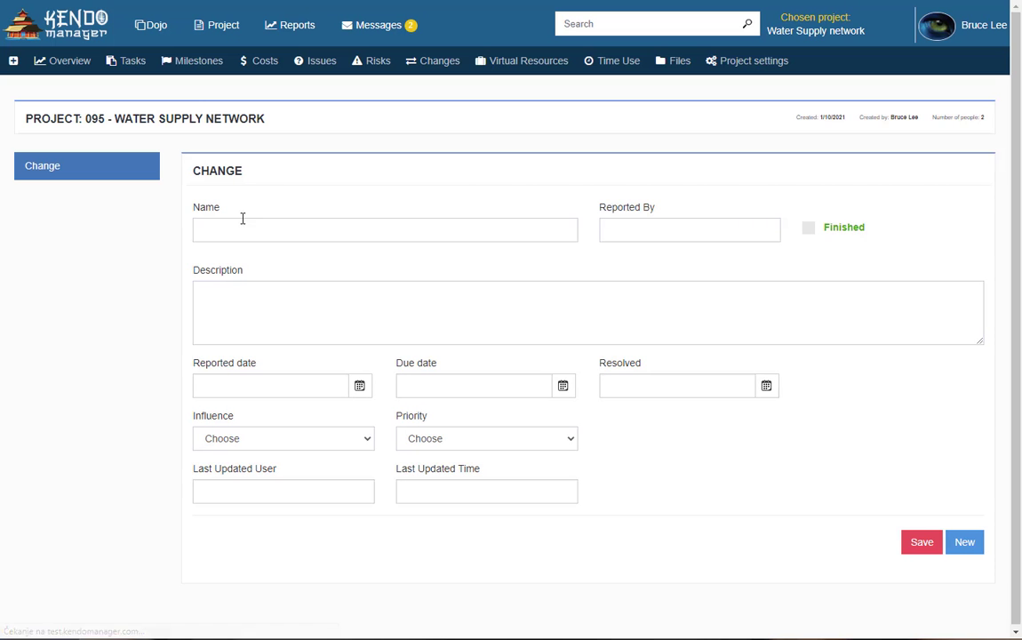
{"action": "left_click", "coordinate": [226, 229]}
{"action": "type", "text": "Change 1"}
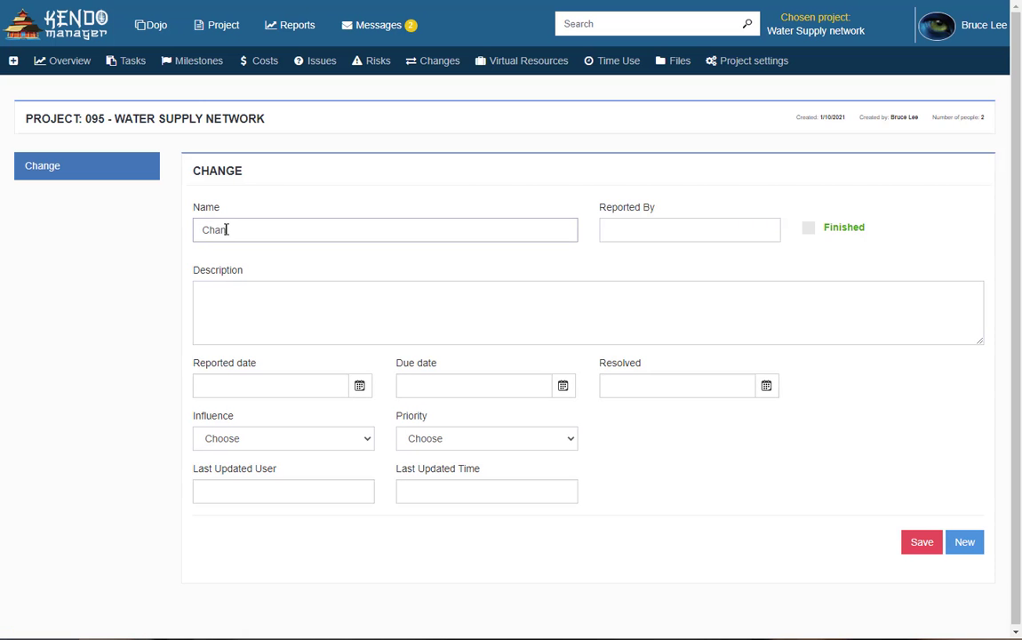
{"action": "left_click", "coordinate": [613, 233]}
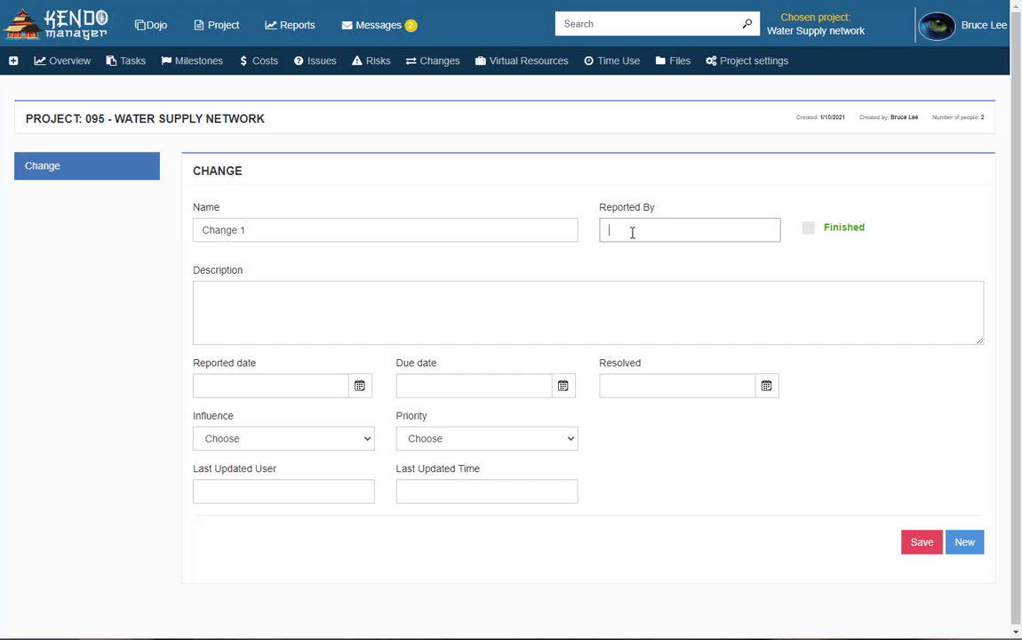
{"action": "type", "text": "John"}
{"action": "left_click", "coordinate": [253, 316]}
{"action": "type", "text": "De"}
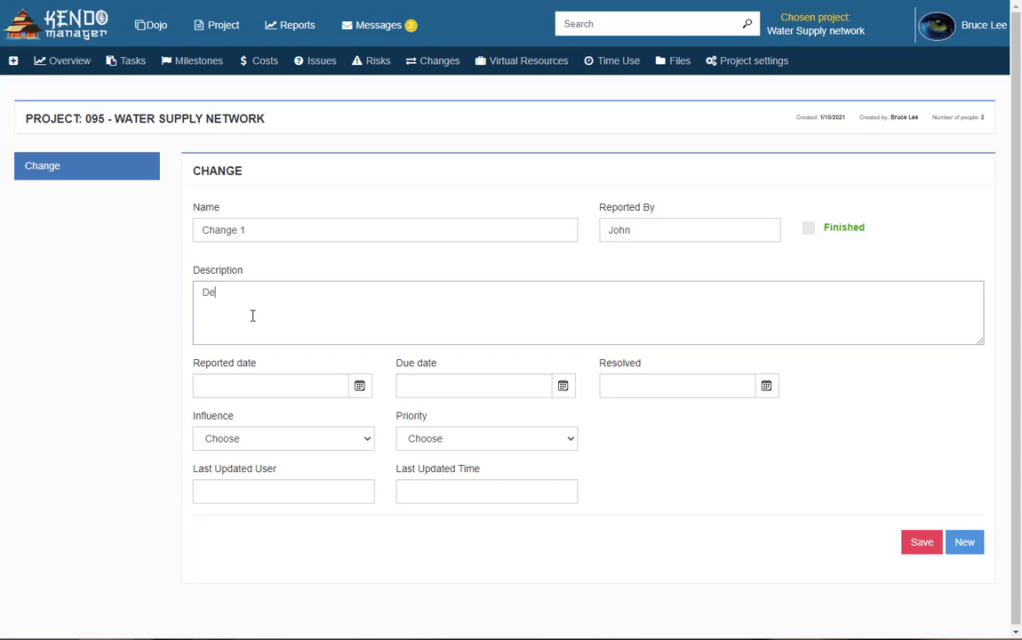
{"action": "type", "text": "sc Change 1"}
Set reported and due dates to 1/14/2021, Medium influence and priority, and save
{"action": "left_click", "coordinate": [267, 387]}
{"action": "left_click", "coordinate": [359, 385]}
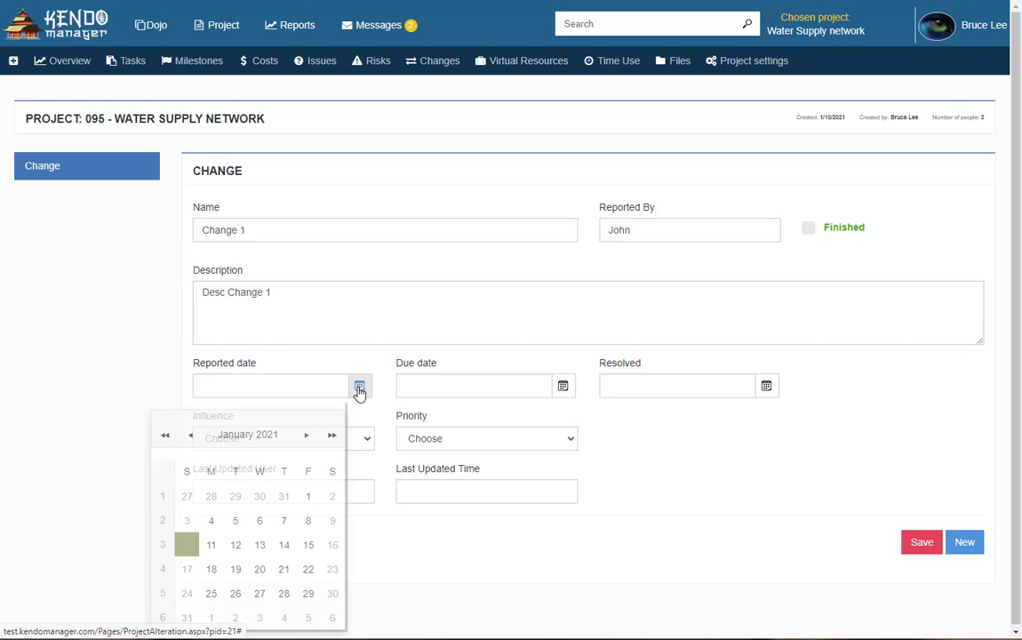
{"action": "left_click", "coordinate": [285, 548]}
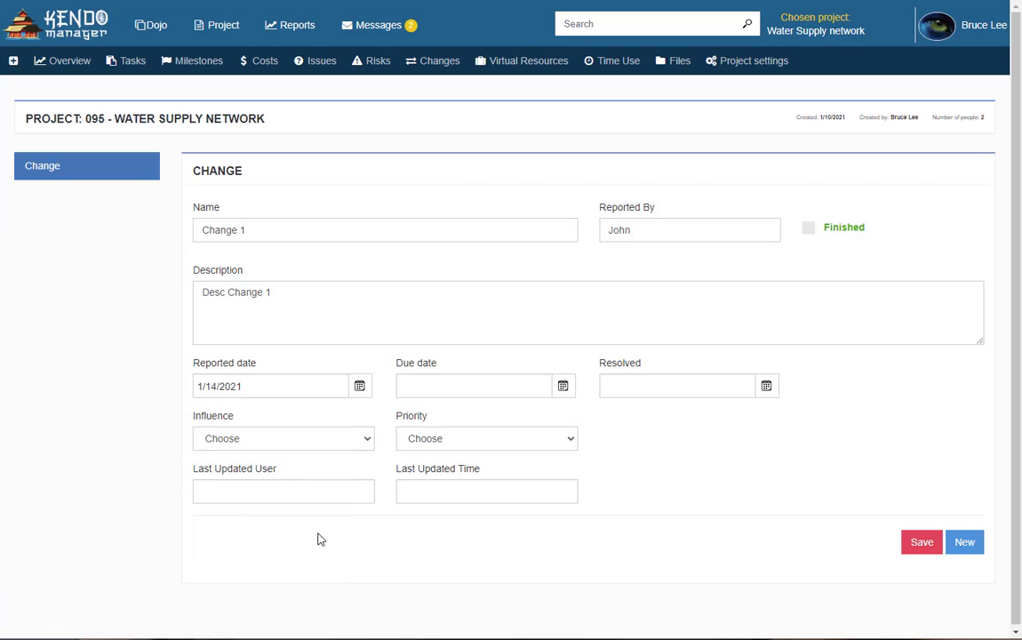
{"action": "left_click", "coordinate": [564, 388]}
{"action": "left_click", "coordinate": [486, 548]}
{"action": "left_click", "coordinate": [314, 446]}
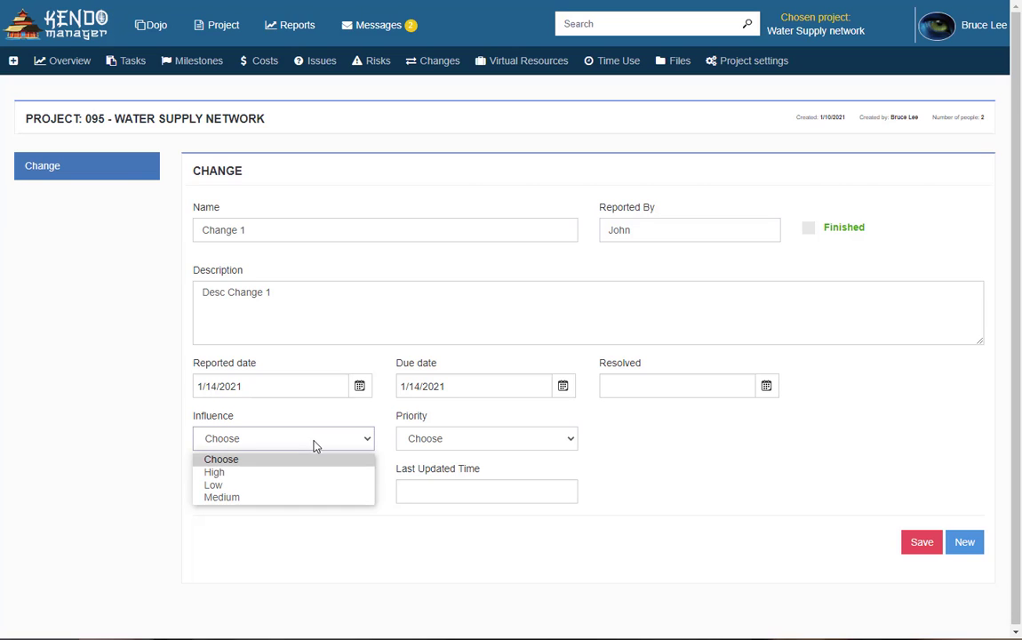
{"action": "left_click", "coordinate": [255, 495]}
{"action": "left_click", "coordinate": [517, 443]}
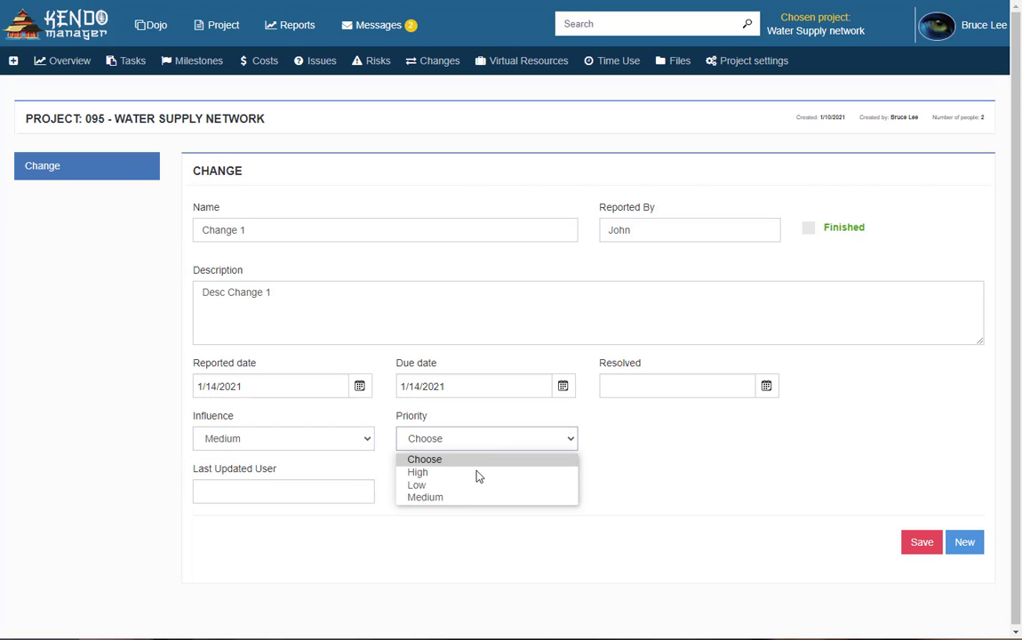
{"action": "left_click", "coordinate": [465, 495]}
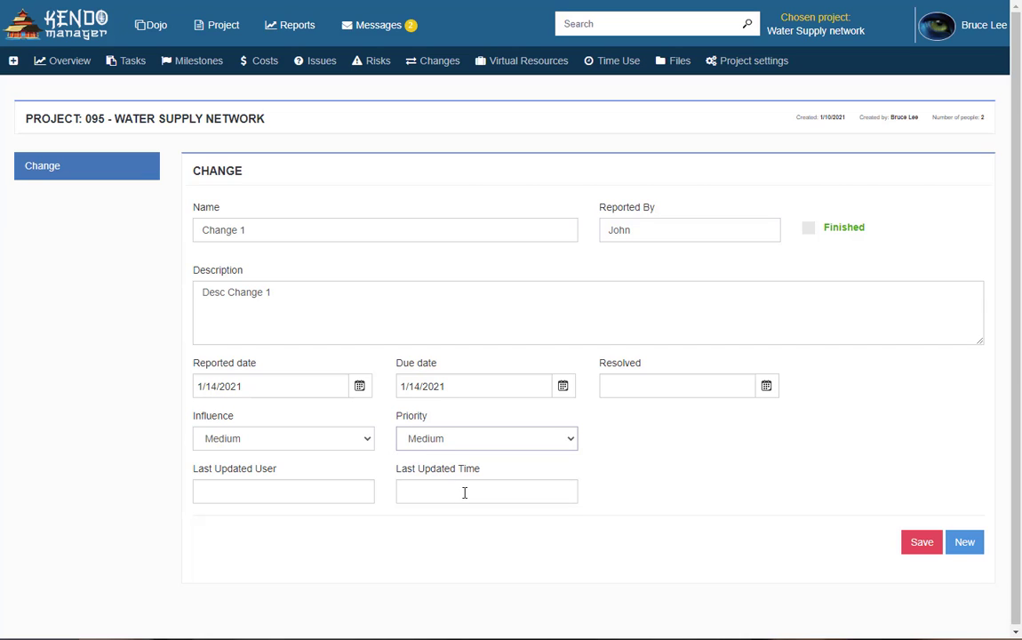
{"action": "left_click", "coordinate": [924, 543]}
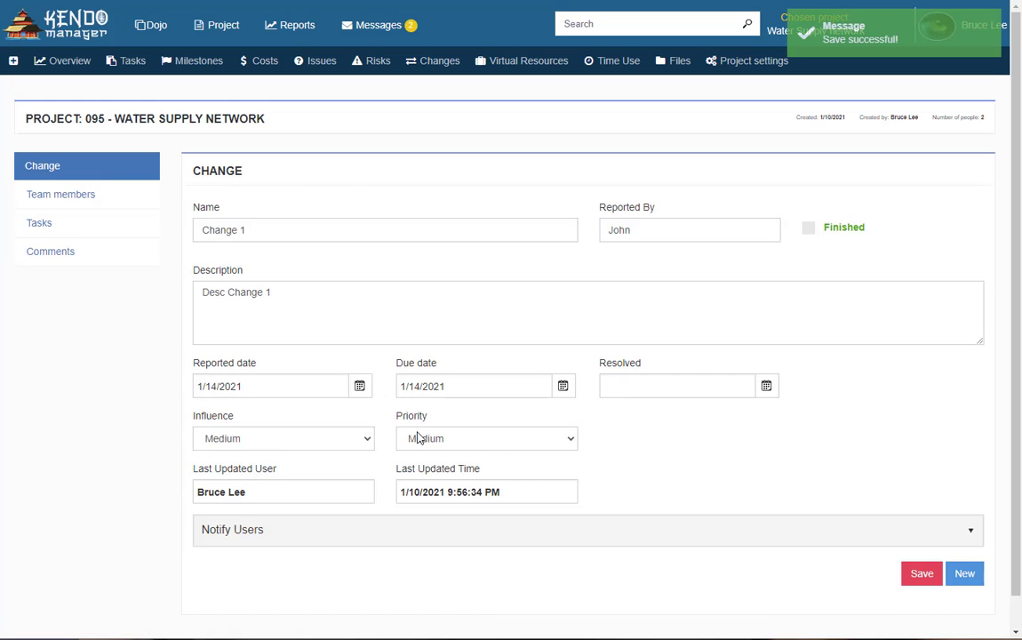
Search for the team member by name and assign them to Change 1
{"action": "left_click", "coordinate": [58, 196]}
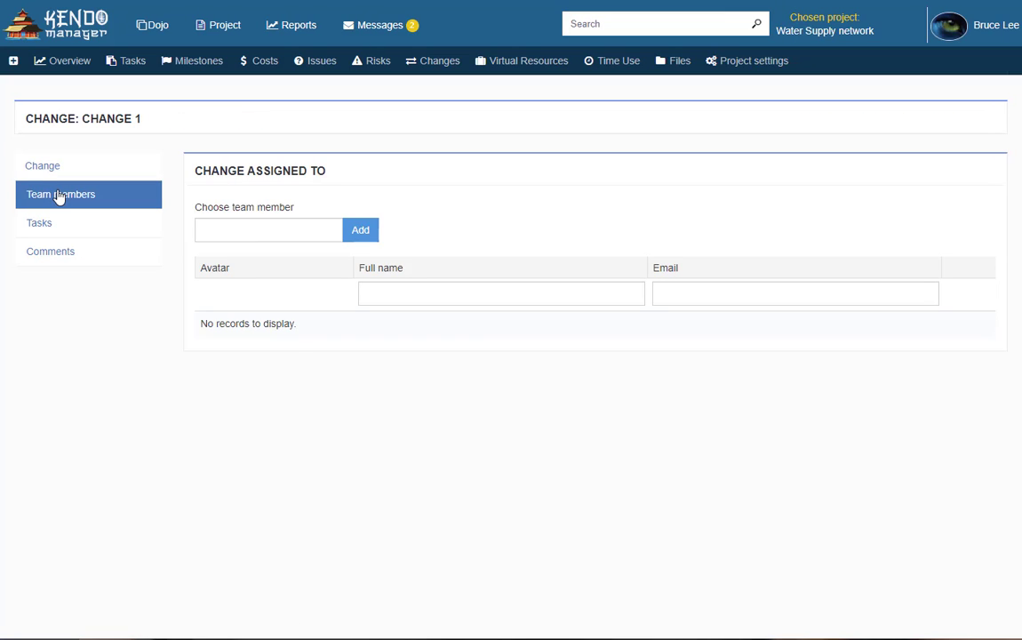
{"action": "left_click", "coordinate": [273, 234]}
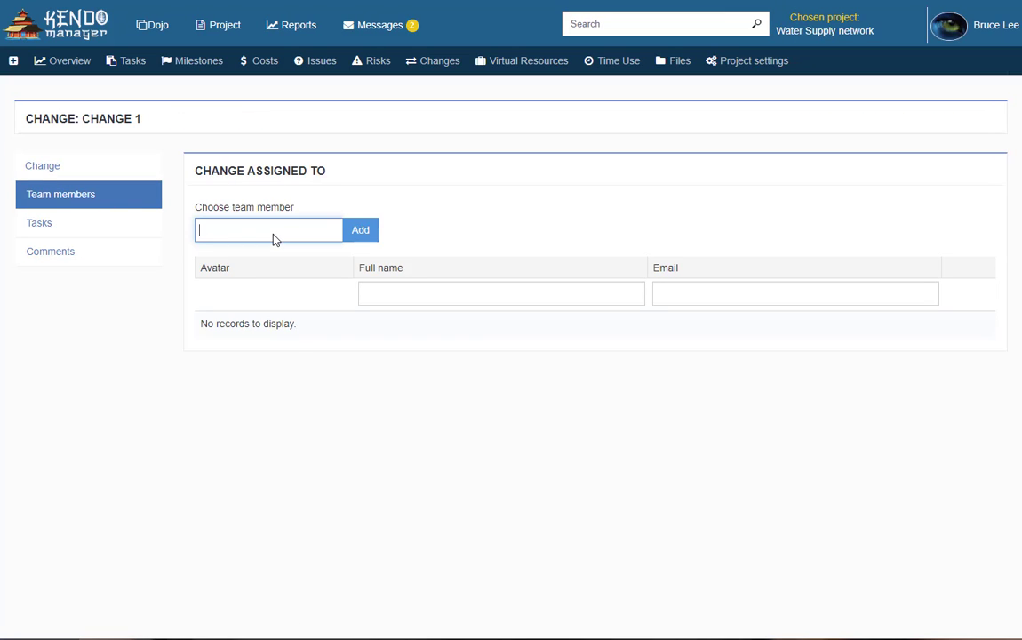
{"action": "type", "text": "john"}
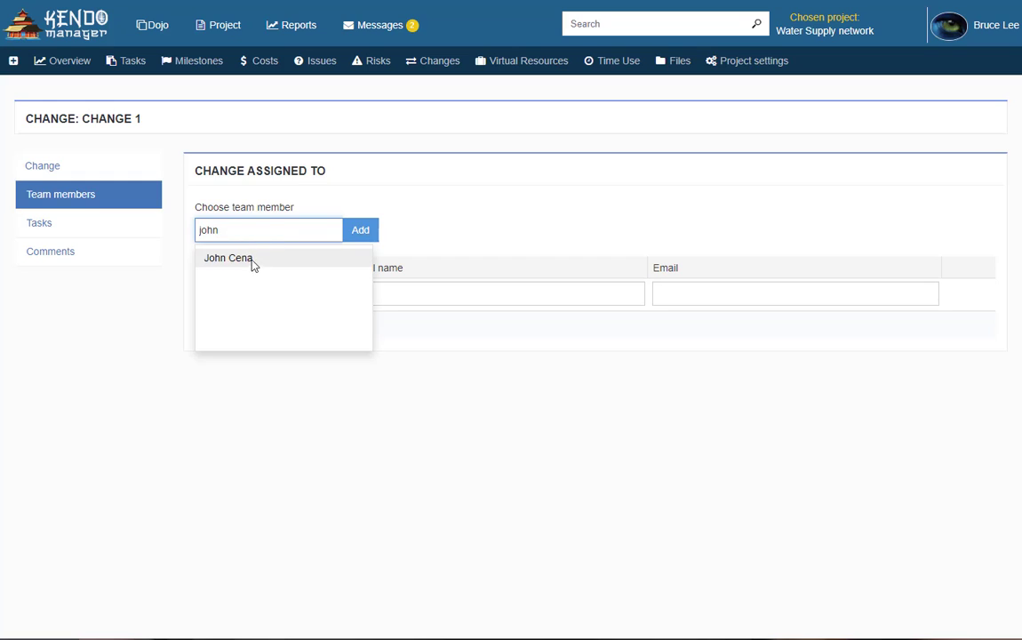
{"action": "left_click", "coordinate": [249, 264]}
{"action": "left_click", "coordinate": [371, 231]}
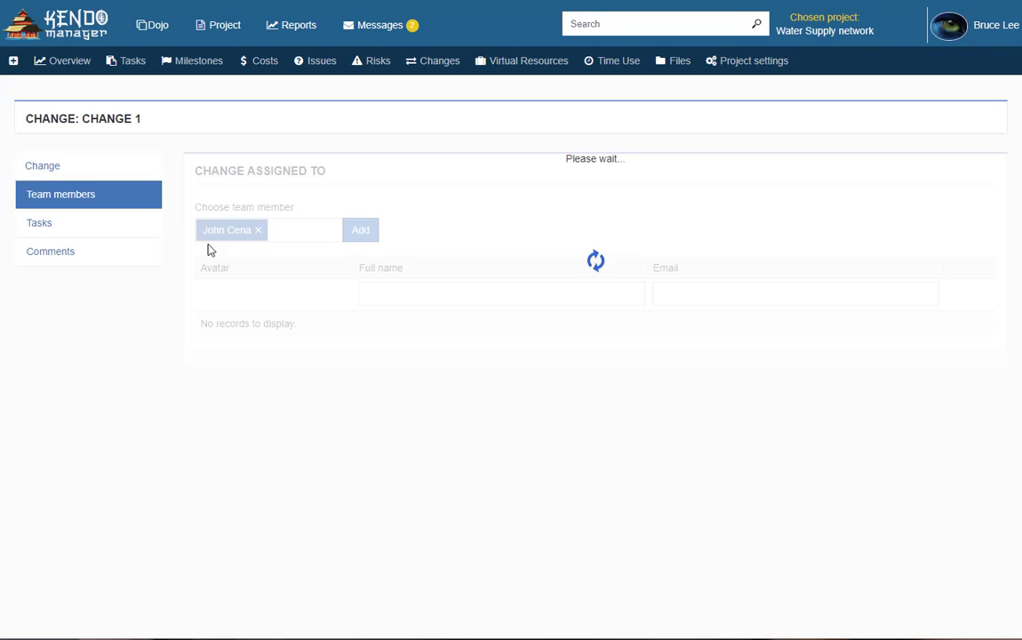
Link the Phase 1 task to Change 1
{"action": "left_click", "coordinate": [105, 230]}
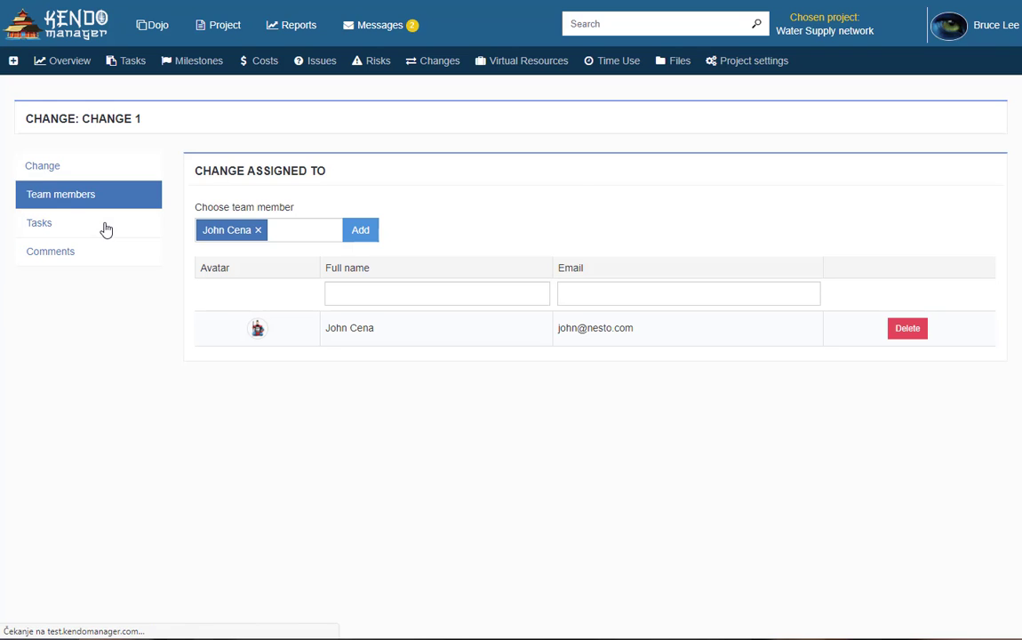
{"action": "left_click", "coordinate": [250, 231]}
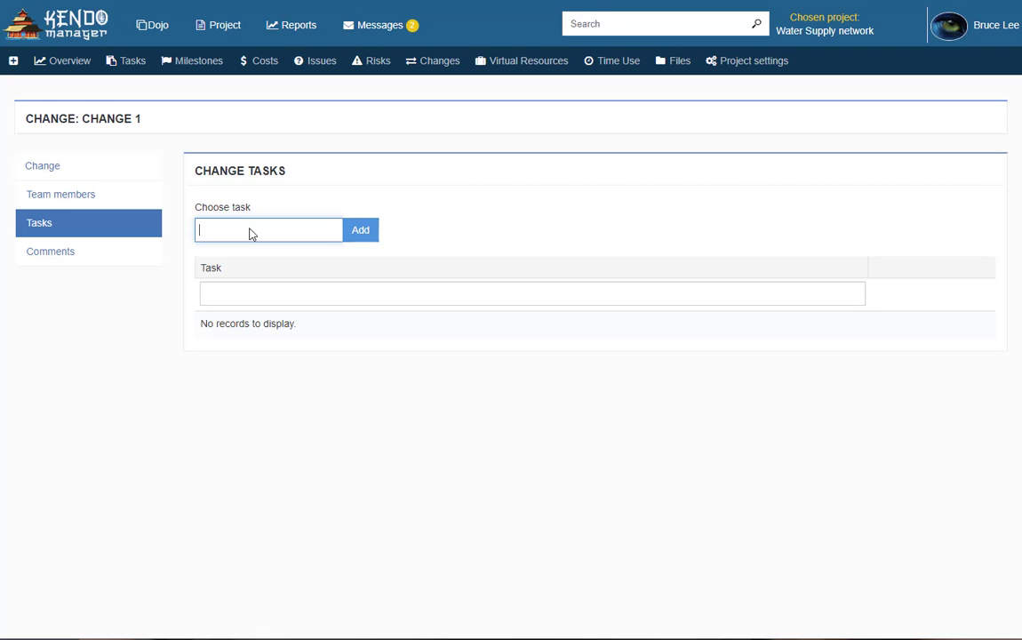
{"action": "type", "text": "Phase"}
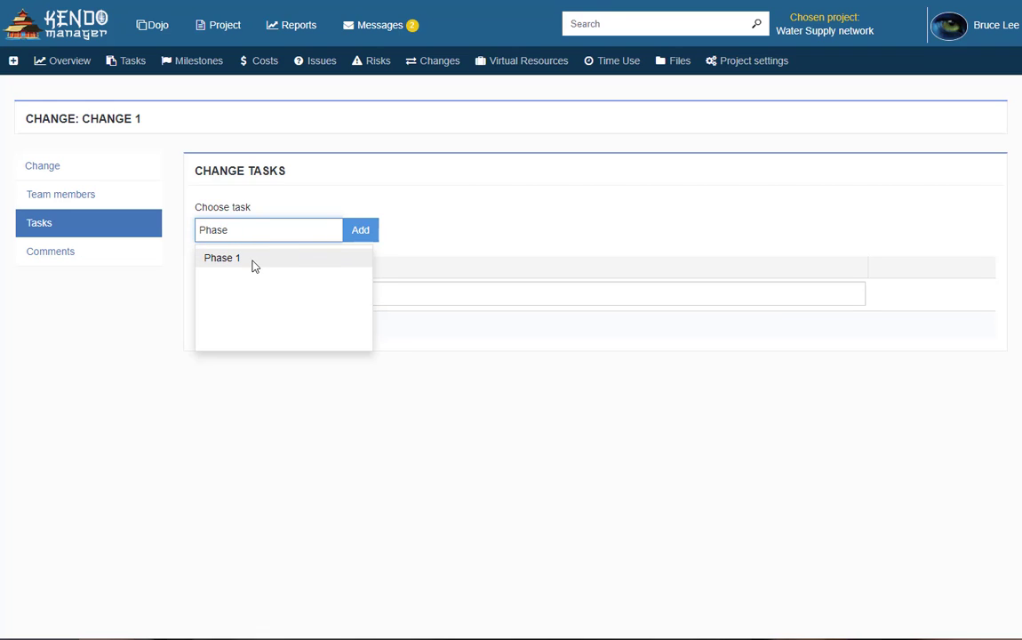
{"action": "left_click", "coordinate": [252, 259]}
{"action": "left_click", "coordinate": [368, 232]}
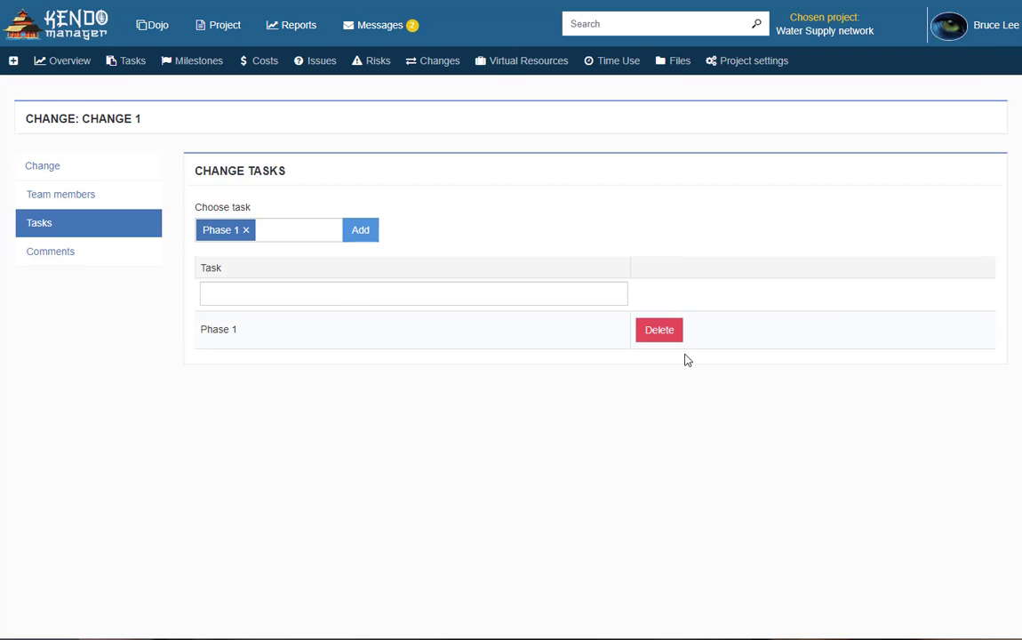
Open the project Overview and scroll through its task, risk, issue, change and milestone counts
{"action": "left_click", "coordinate": [72, 64]}
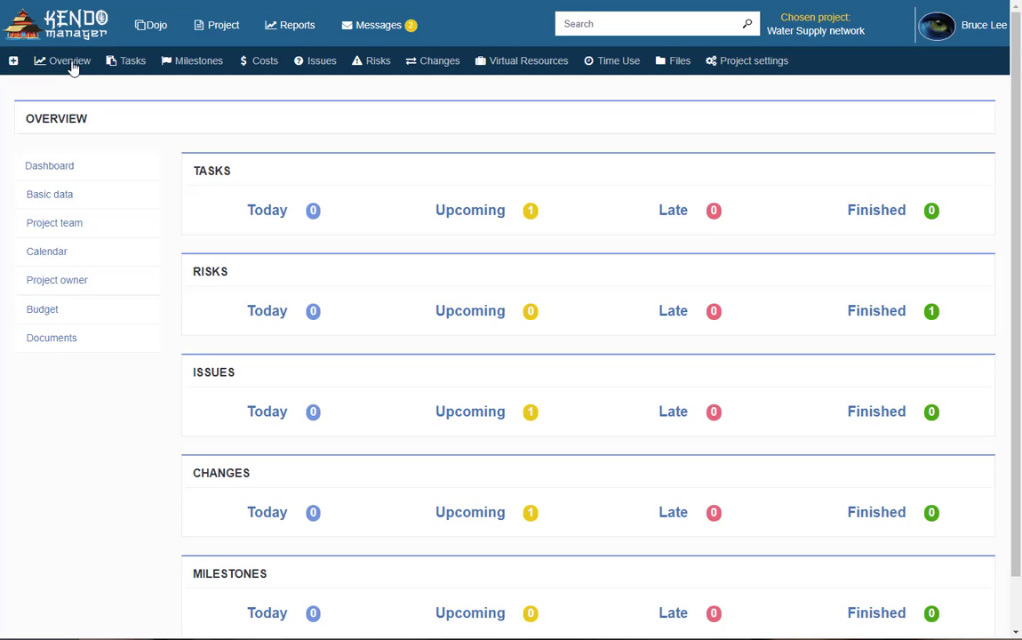
{"action": "scroll", "coordinate": [600, 425], "scroll_direction": "down", "scroll_amount": 1}
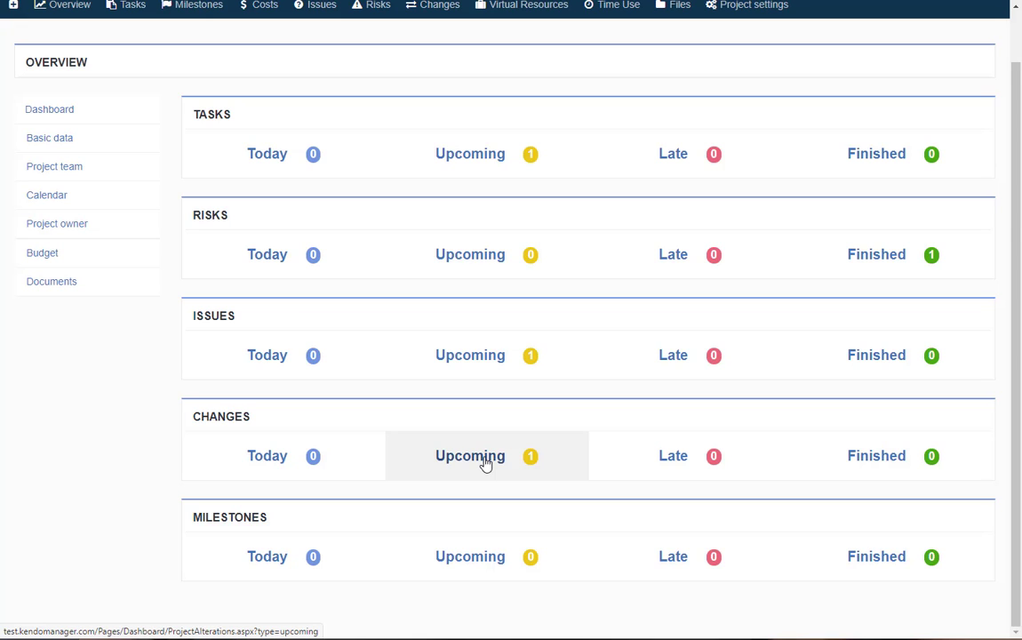
{"action": "scroll", "coordinate": [486, 464], "scroll_direction": "up", "scroll_amount": 1}
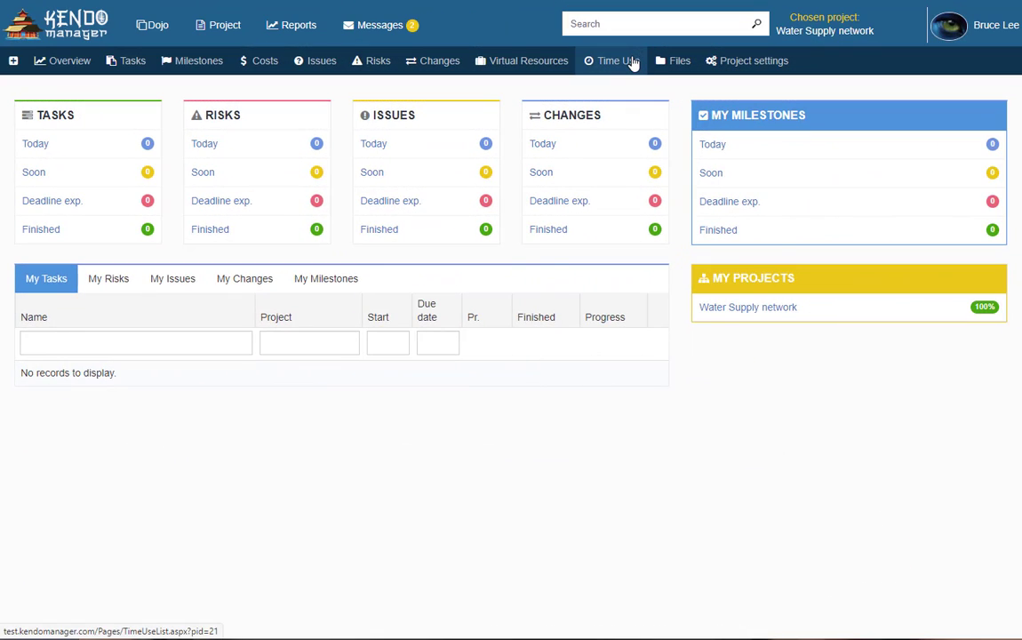
Start a new time-use entry for the other team member on task Phase 1
{"action": "left_click", "coordinate": [633, 62]}
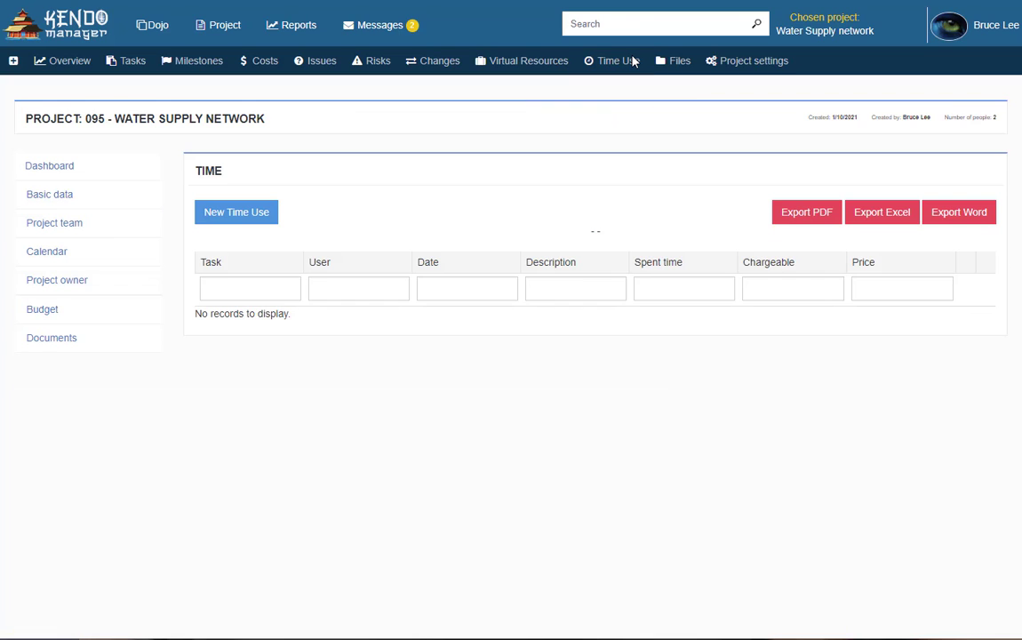
{"action": "left_click", "coordinate": [263, 217]}
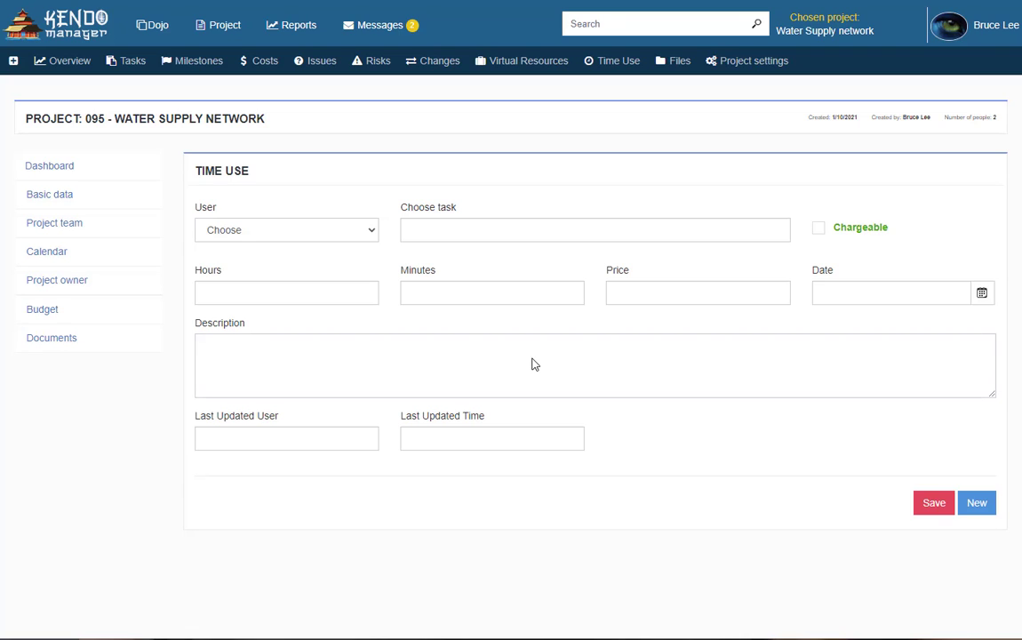
{"action": "left_click", "coordinate": [271, 229]}
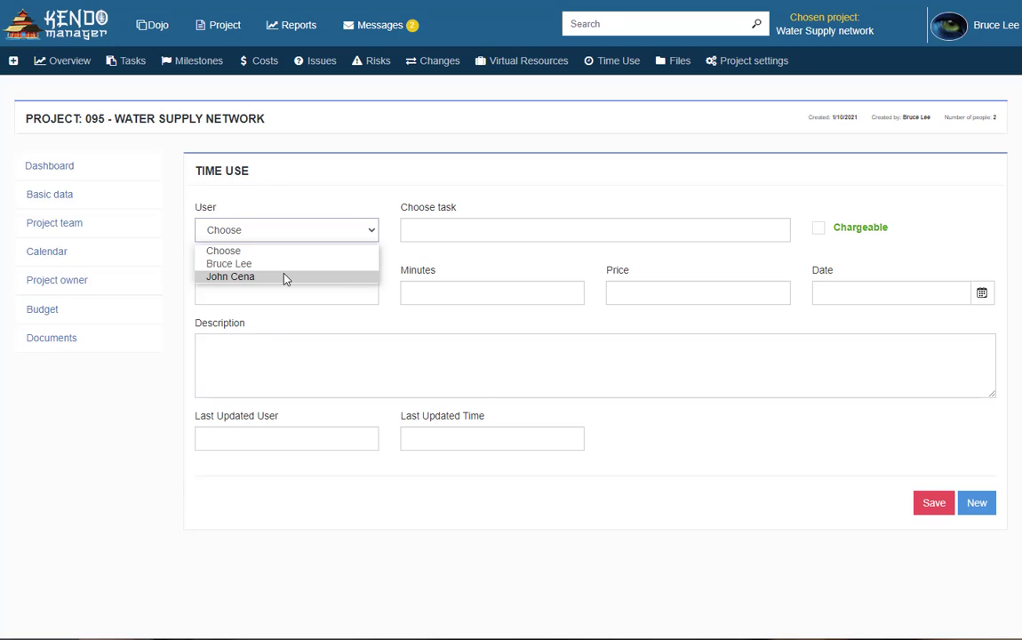
{"action": "left_click", "coordinate": [284, 277]}
{"action": "left_click", "coordinate": [549, 238]}
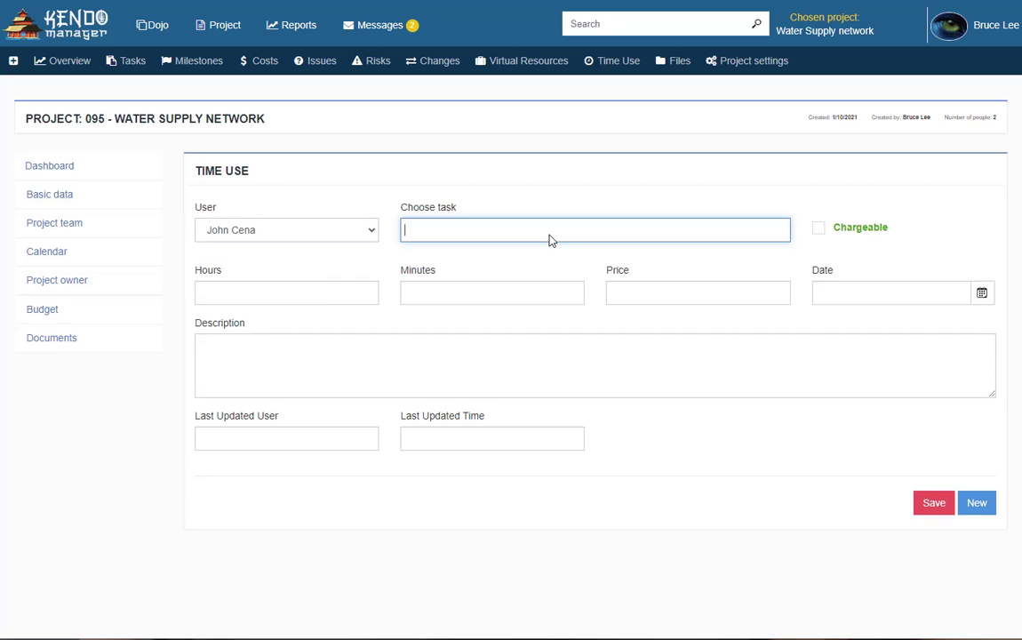
{"action": "type", "text": "phase"}
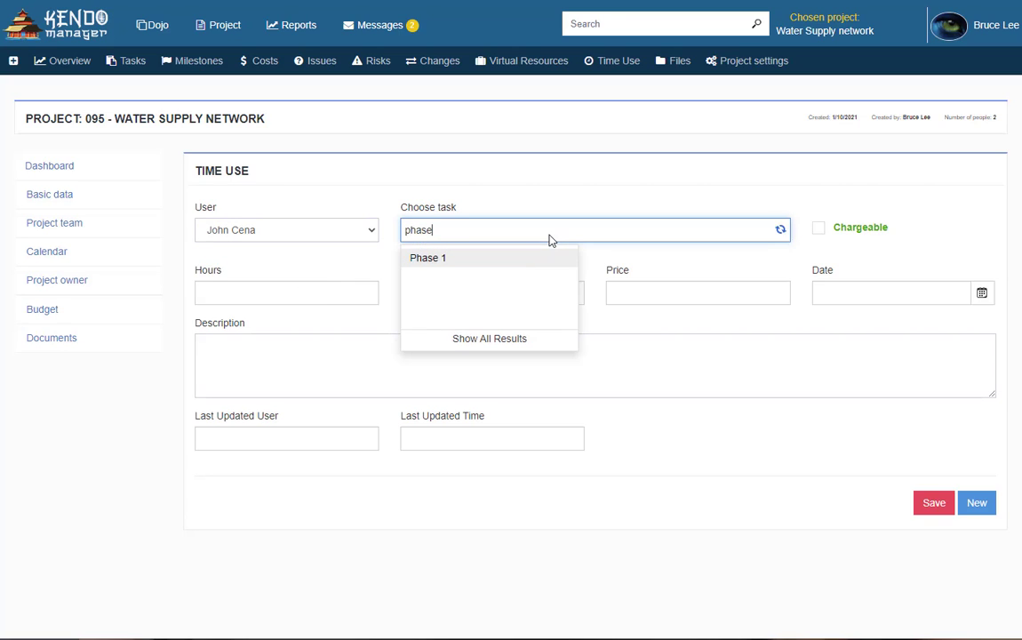
{"action": "left_click", "coordinate": [503, 260]}
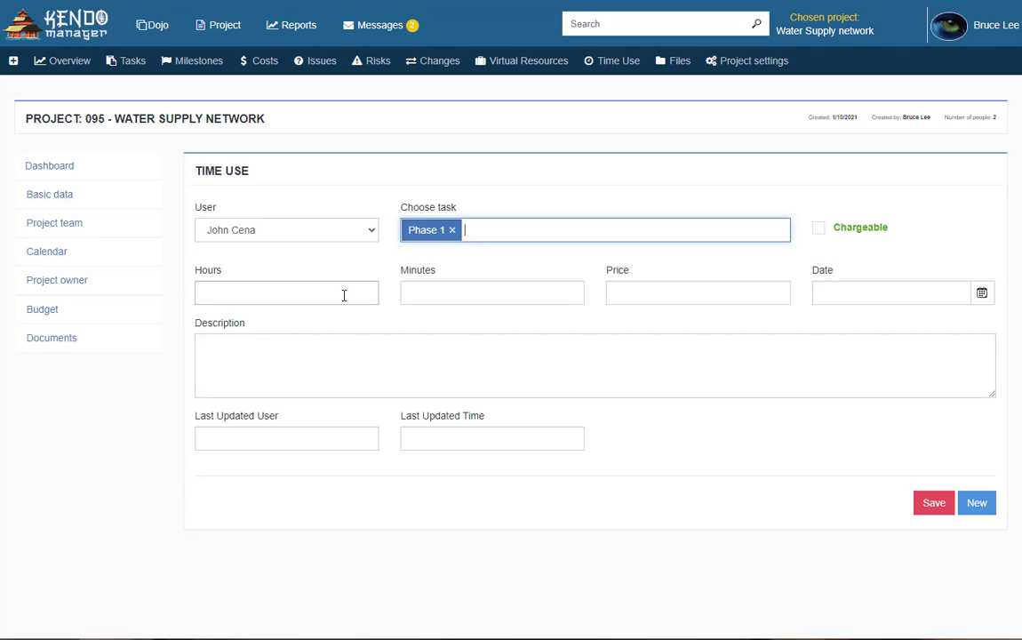
Enter 24 hours 30 minutes, price 400 and date 15 January 2021
{"action": "left_click", "coordinate": [330, 290]}
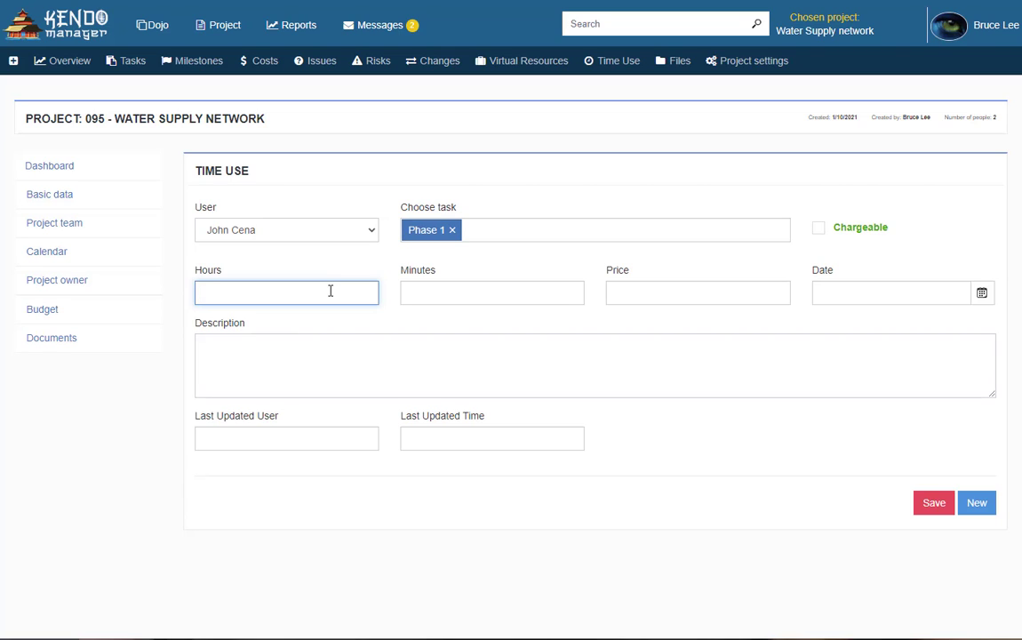
{"action": "type", "text": "24"}
{"action": "left_click", "coordinate": [479, 290]}
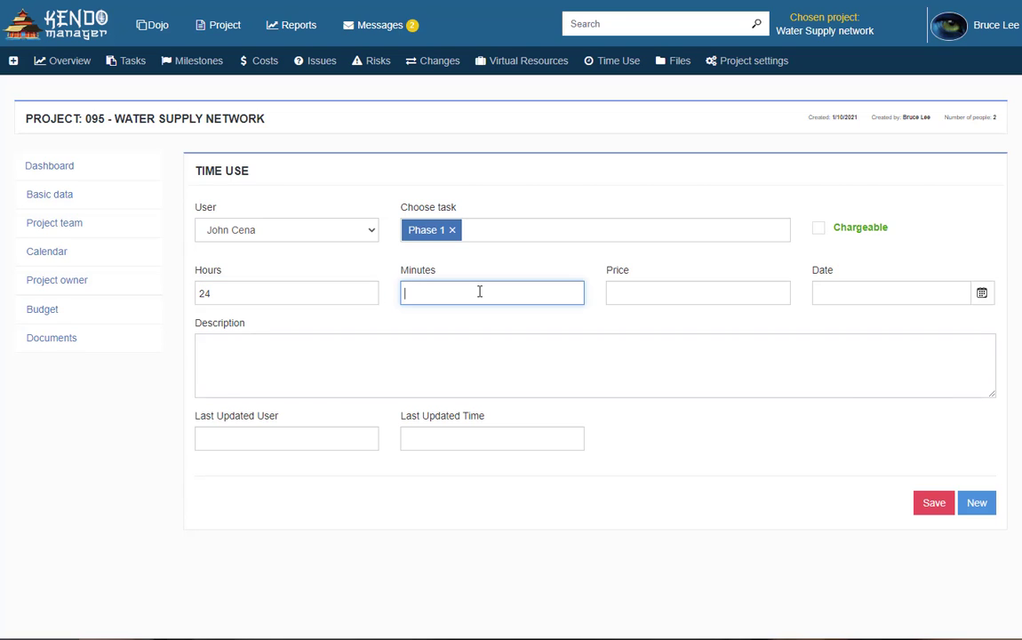
{"action": "type", "text": "30"}
{"action": "left_click", "coordinate": [676, 294]}
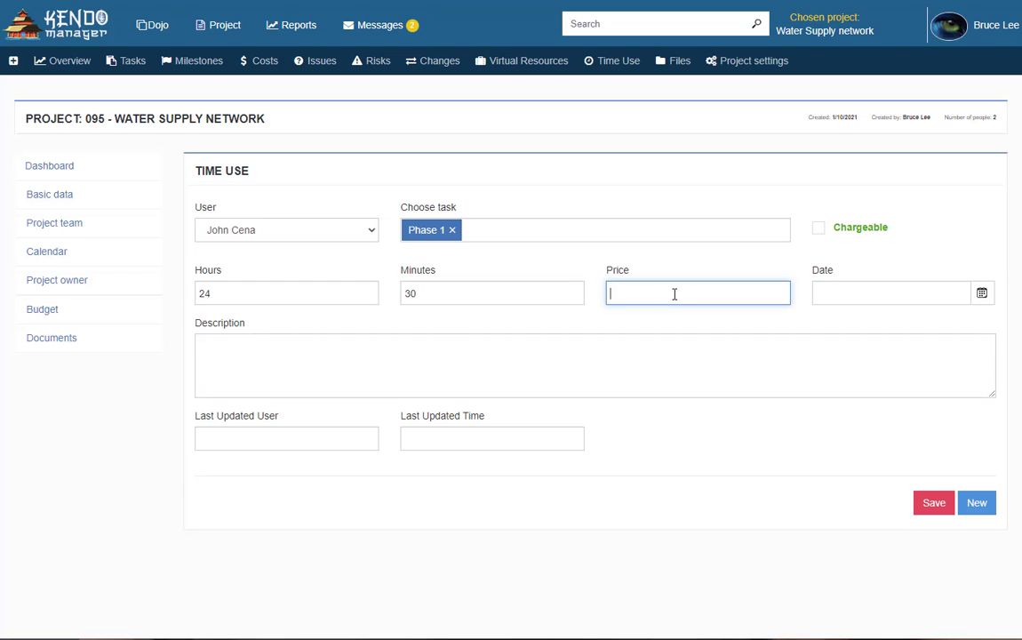
{"action": "type", "text": "400"}
{"action": "left_click", "coordinate": [895, 294]}
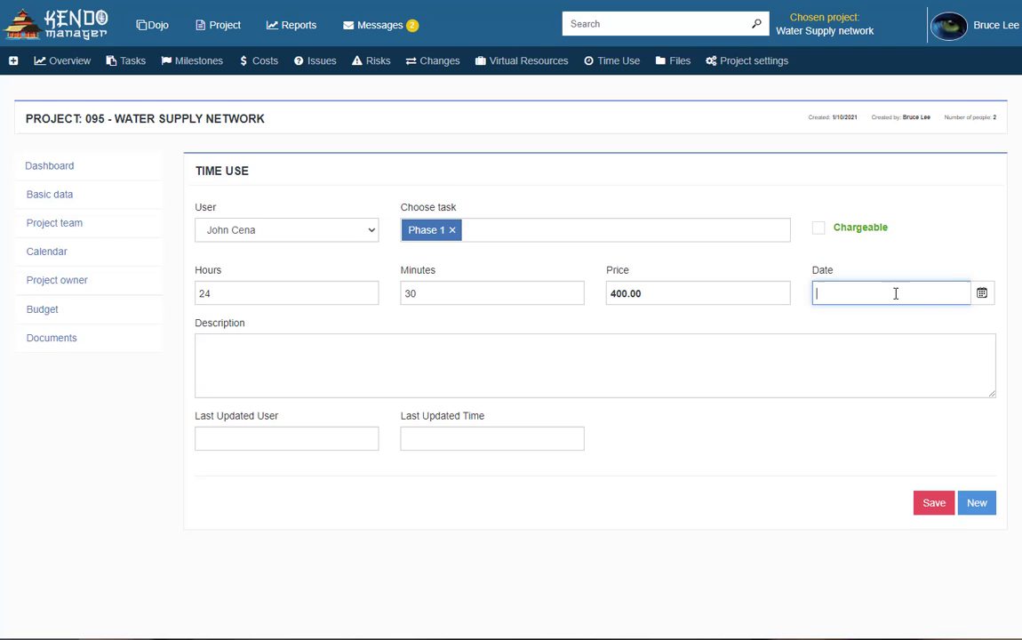
{"action": "left_click", "coordinate": [981, 295]}
{"action": "left_click", "coordinate": [928, 453]}
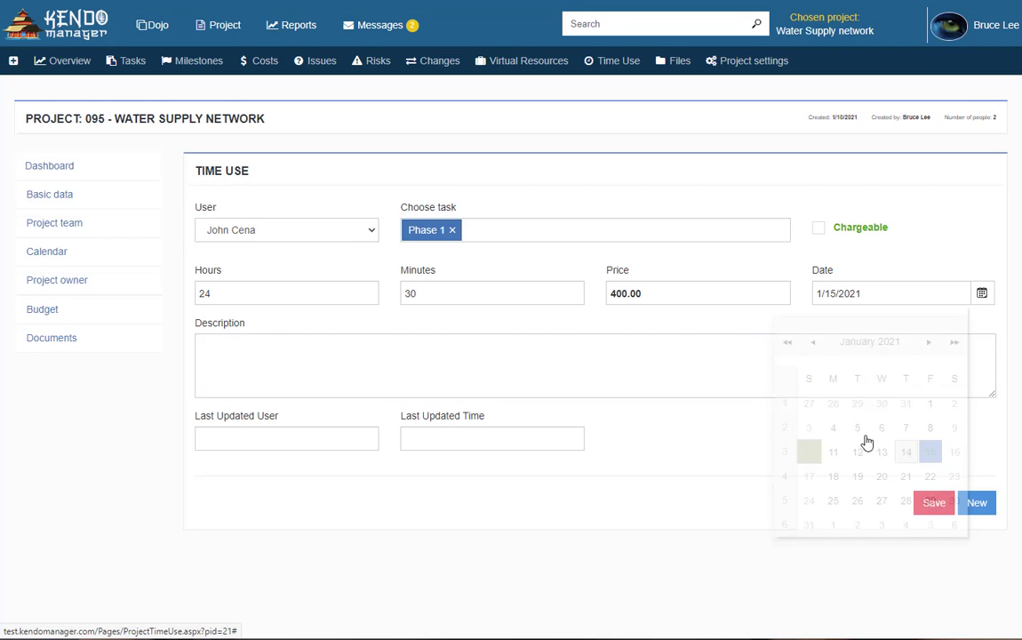
Correct the hours to 12 and add the description 'Time use Phase 1'
{"action": "left_click", "coordinate": [530, 346]}
{"action": "left_click_drag", "start_coordinate": [233, 293], "coordinate": [189, 291]}
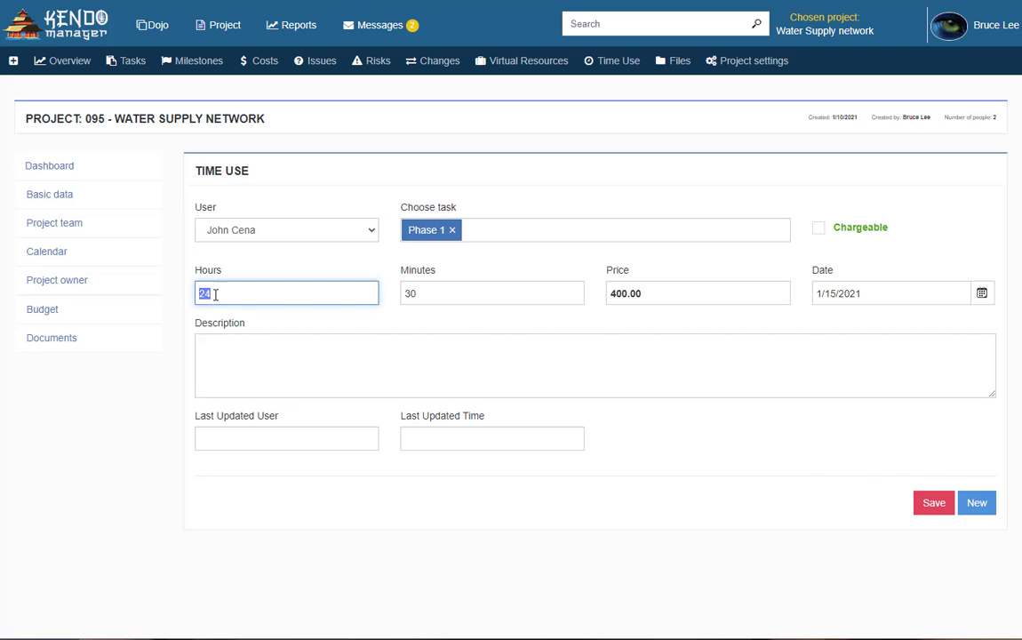
{"action": "type", "text": "12"}
{"action": "left_click", "coordinate": [349, 366]}
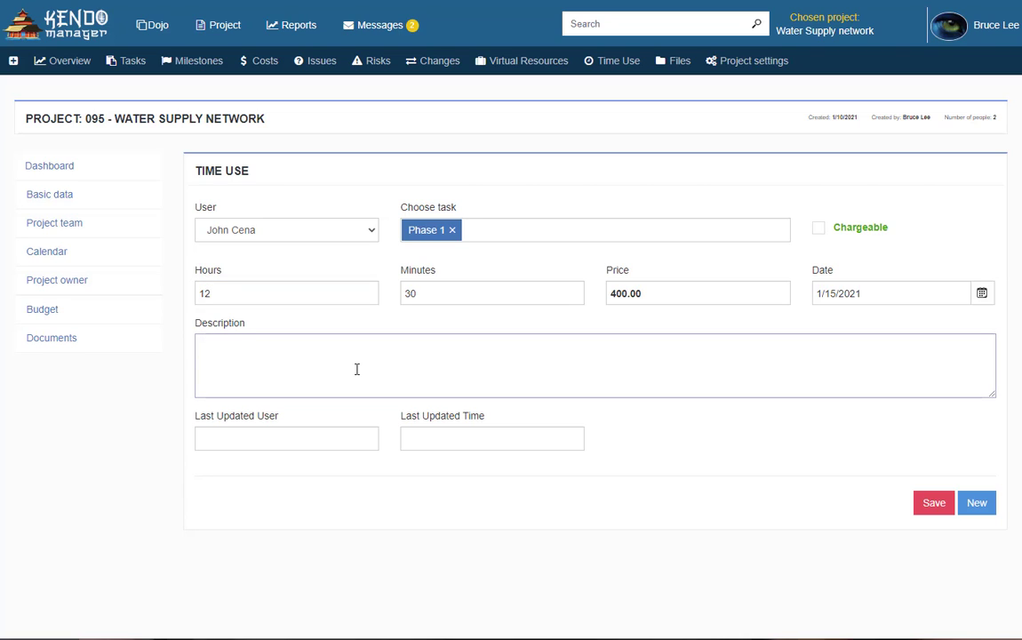
{"action": "type", "text": "Time use Phase 1"}
Save the 12h 30min Phase 1 entry at 400.00, check the Time list totals, and show Reports
{"action": "left_click", "coordinate": [931, 504]}
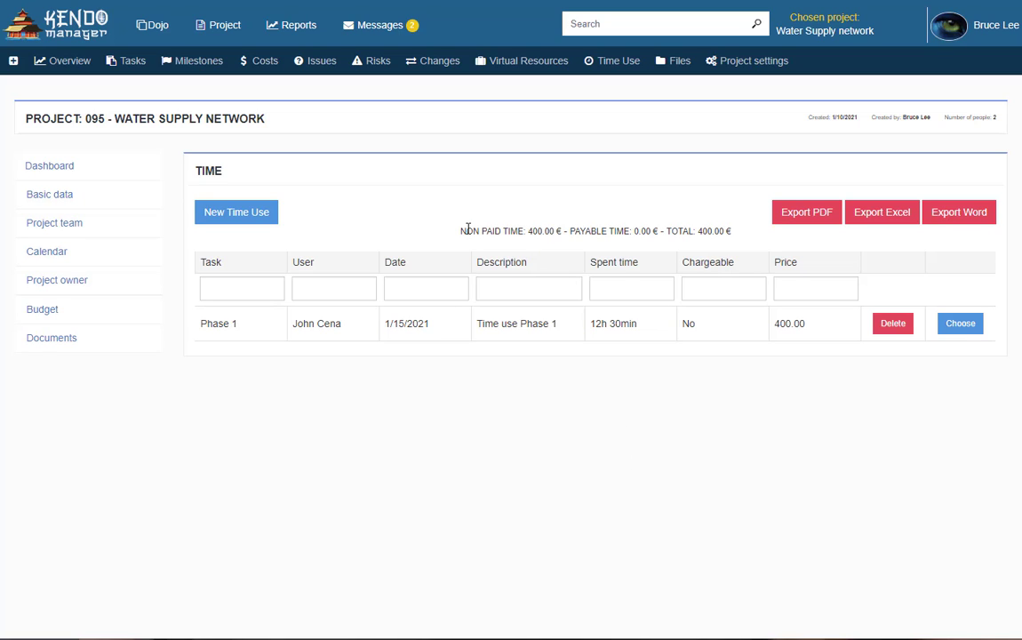
{"action": "left_click_drag", "start_coordinate": [459, 230], "coordinate": [731, 242]}
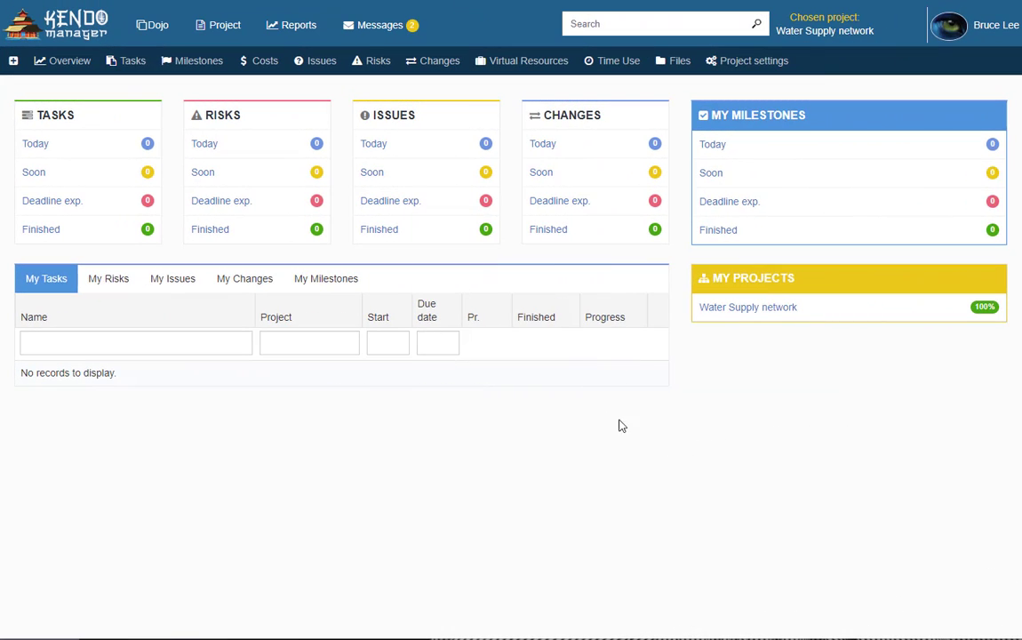
{"action": "mouse_move", "coordinate": [297, 32]}
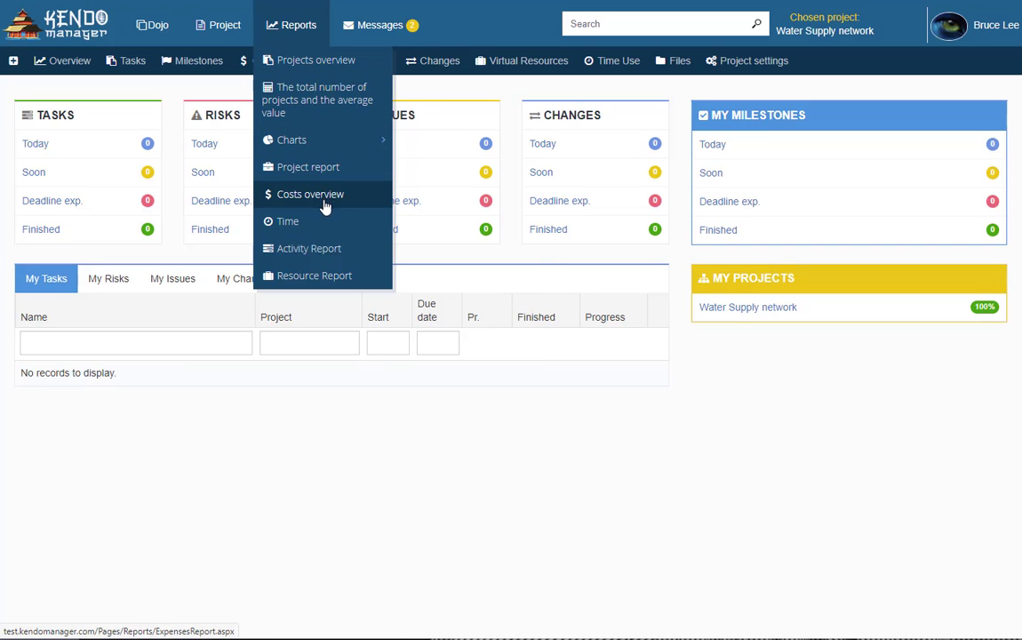
Generate the Projects overview report for Open projects only and view its export formats
{"action": "left_click", "coordinate": [343, 70]}
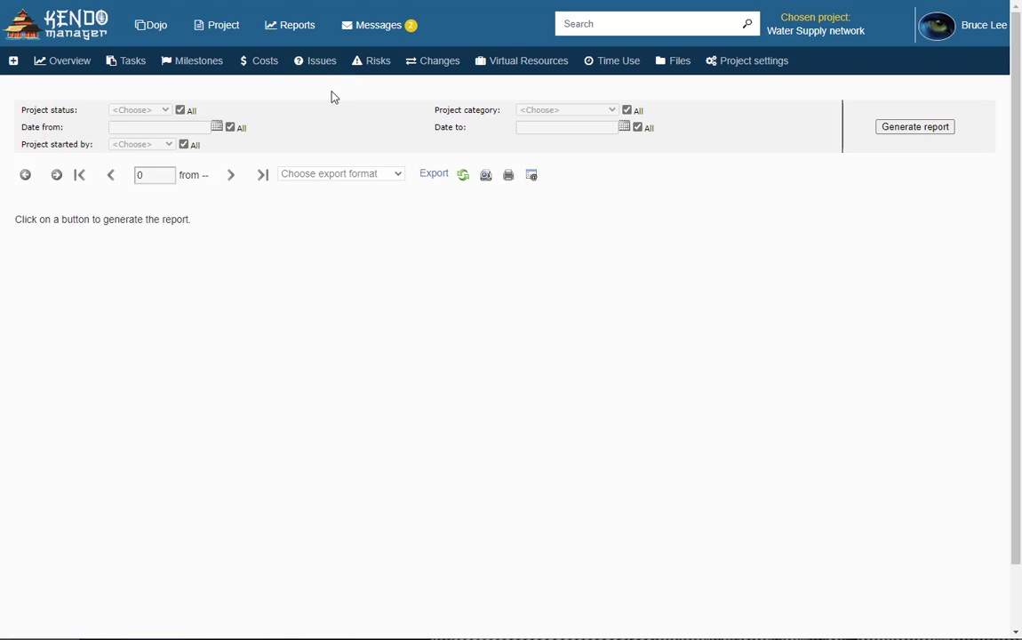
{"action": "left_click", "coordinate": [182, 111]}
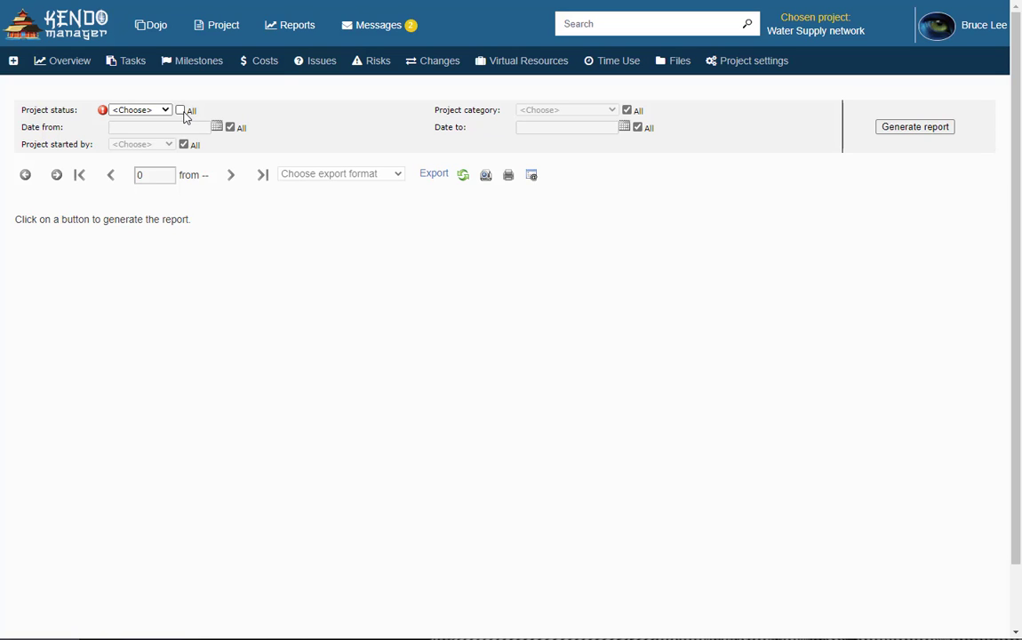
{"action": "left_click", "coordinate": [140, 111]}
{"action": "left_click", "coordinate": [146, 142]}
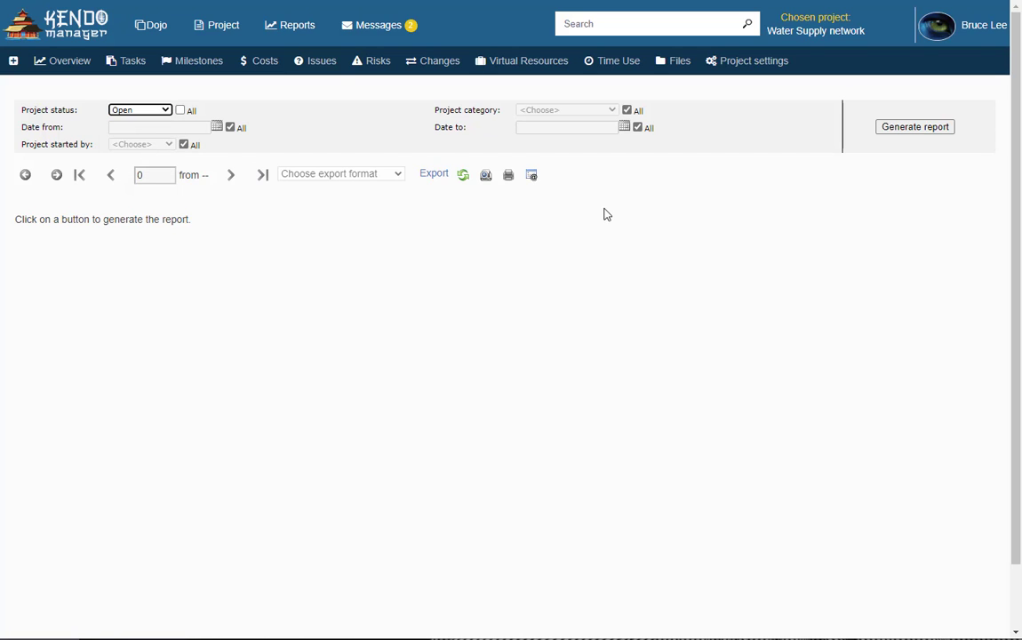
{"action": "left_click", "coordinate": [915, 131]}
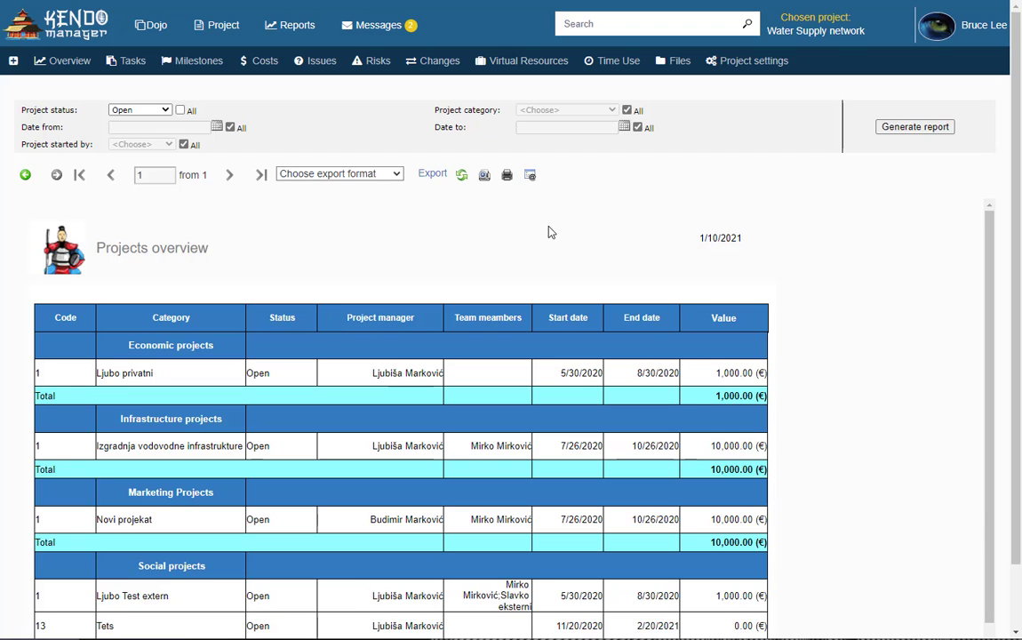
{"action": "left_click", "coordinate": [367, 176]}
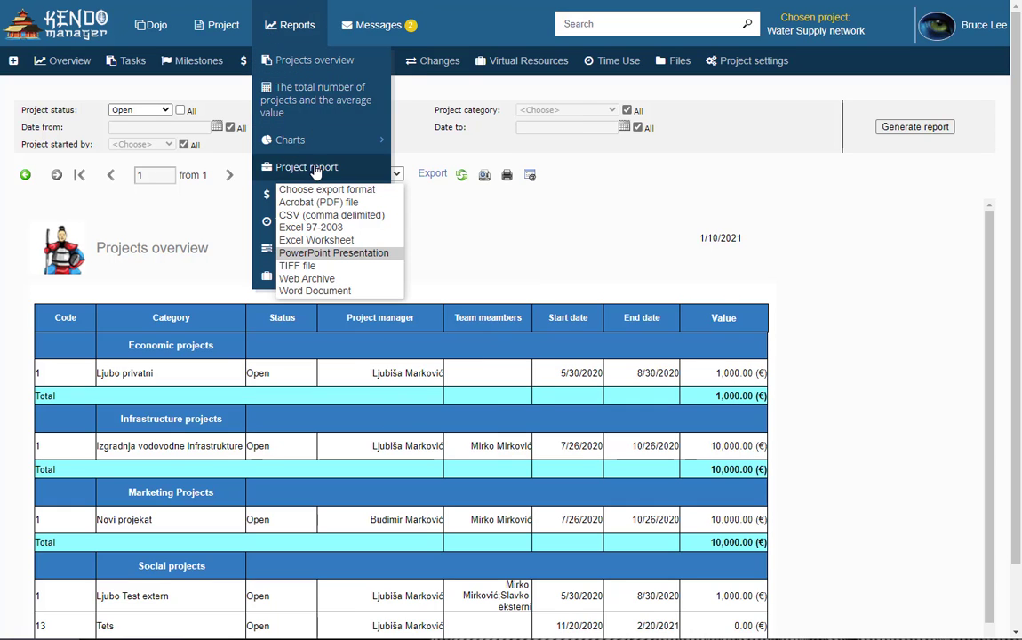
Generate the Water Supply network project plan report with tasks, costs and budget included
{"action": "left_click", "coordinate": [315, 168]}
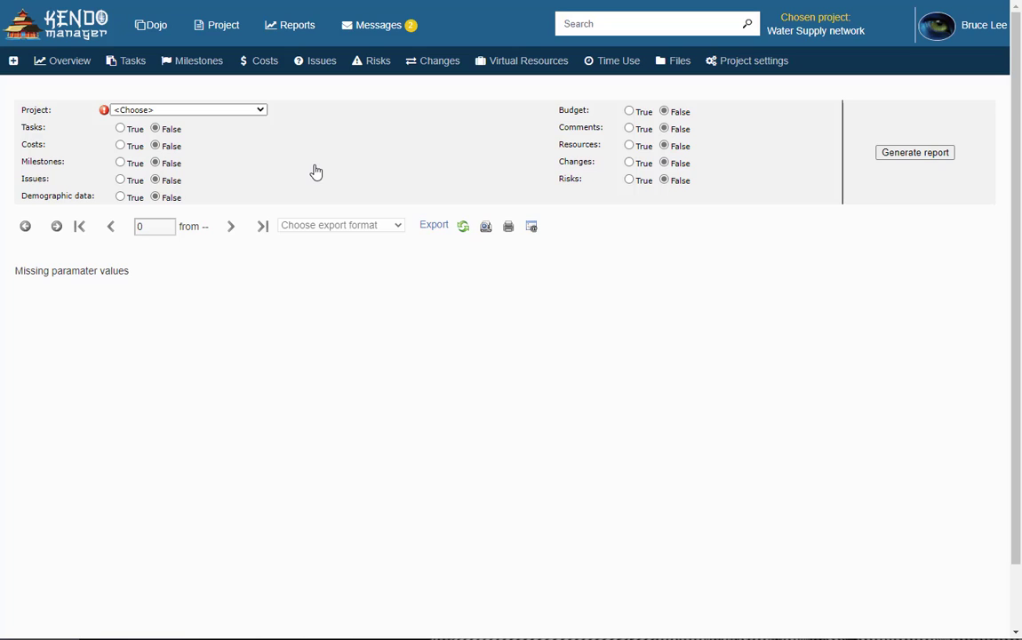
{"action": "left_click", "coordinate": [257, 110]}
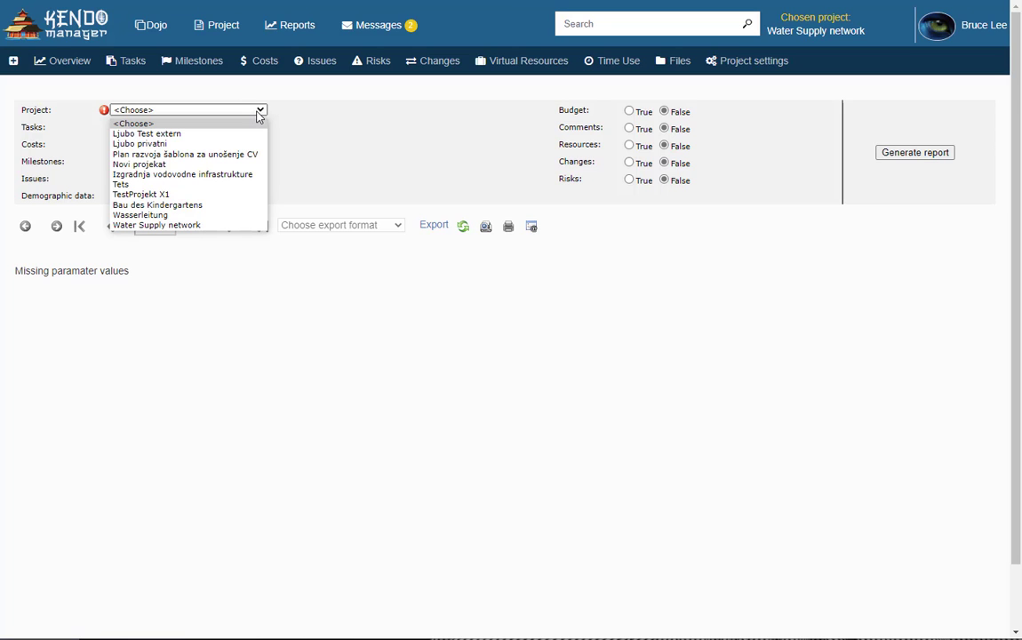
{"action": "left_click", "coordinate": [186, 225]}
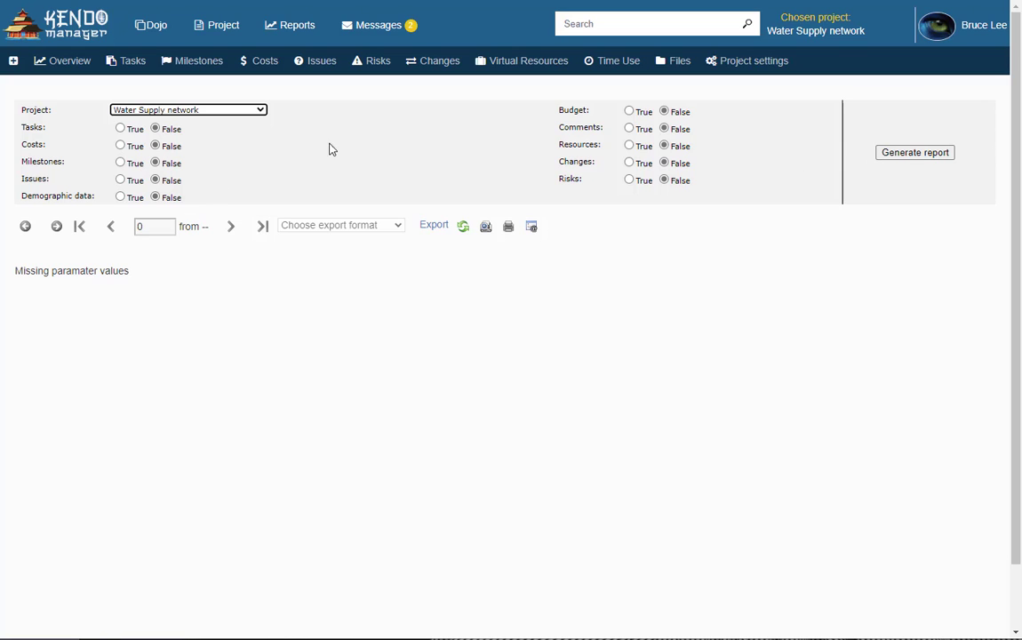
{"action": "left_click", "coordinate": [121, 197]}
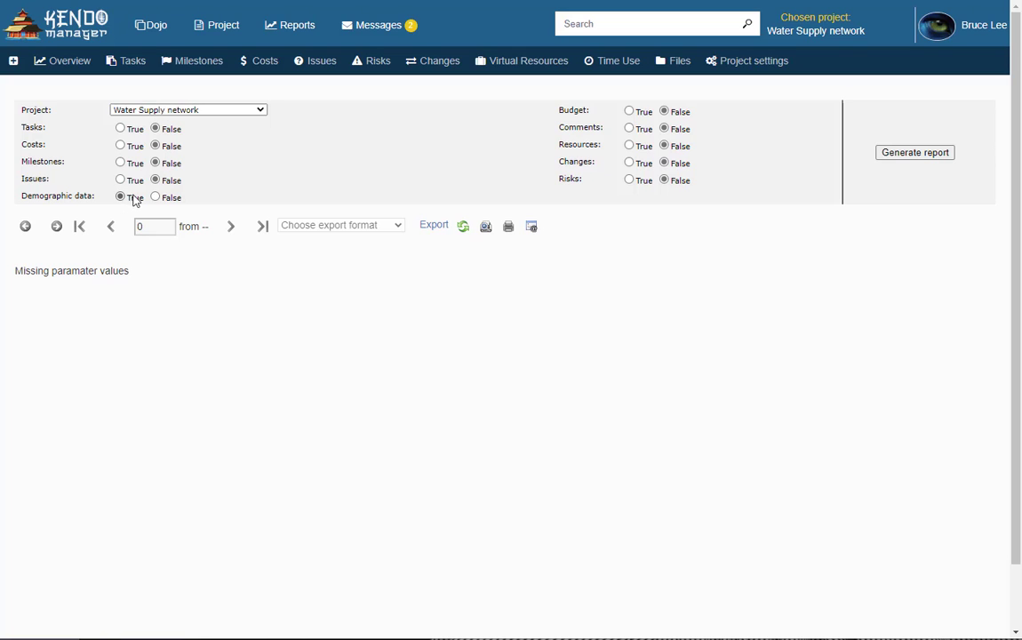
{"action": "left_click", "coordinate": [155, 197]}
{"action": "left_click", "coordinate": [120, 145]}
{"action": "left_click", "coordinate": [121, 129]}
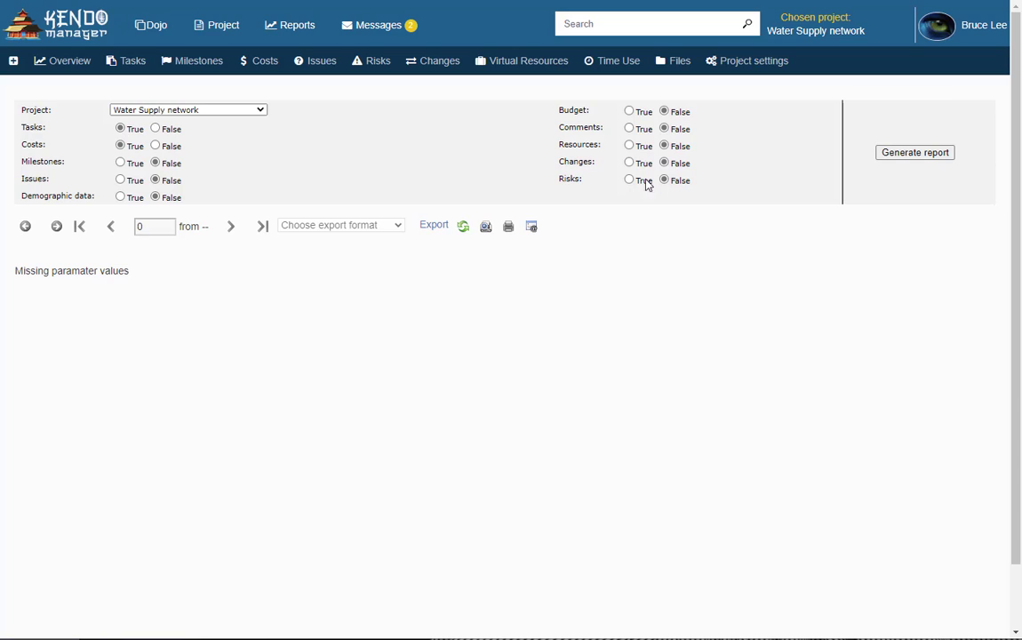
{"action": "left_click", "coordinate": [629, 112]}
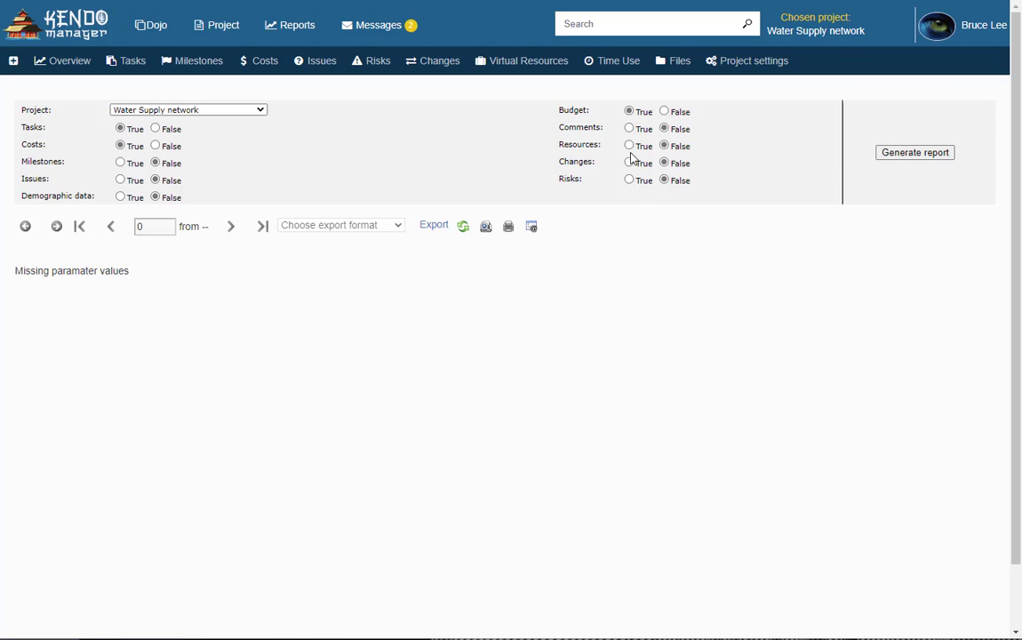
{"action": "left_click", "coordinate": [901, 158]}
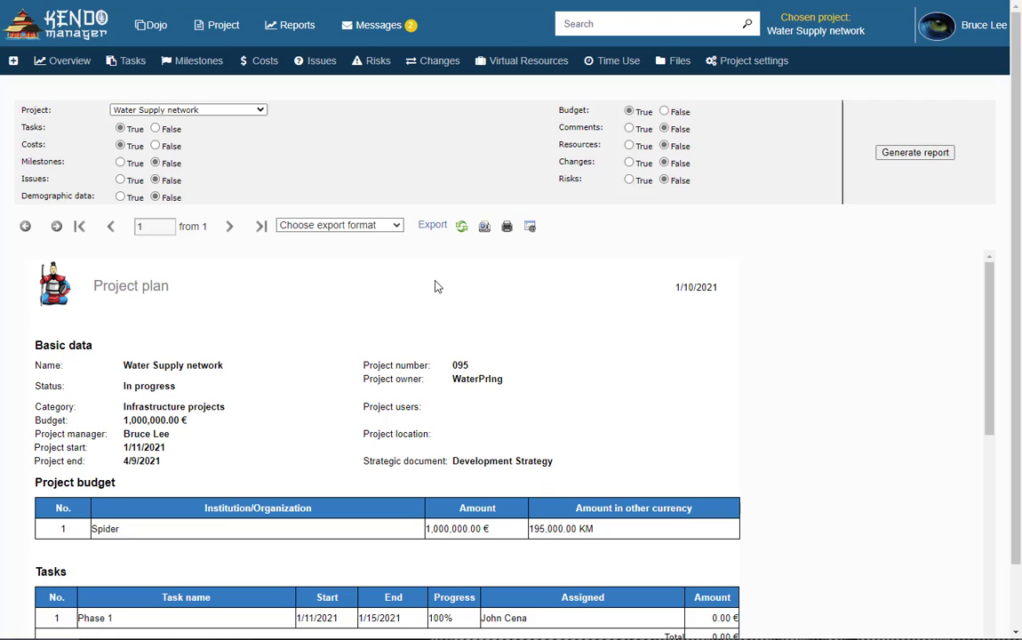
{"action": "left_click", "coordinate": [360, 225]}
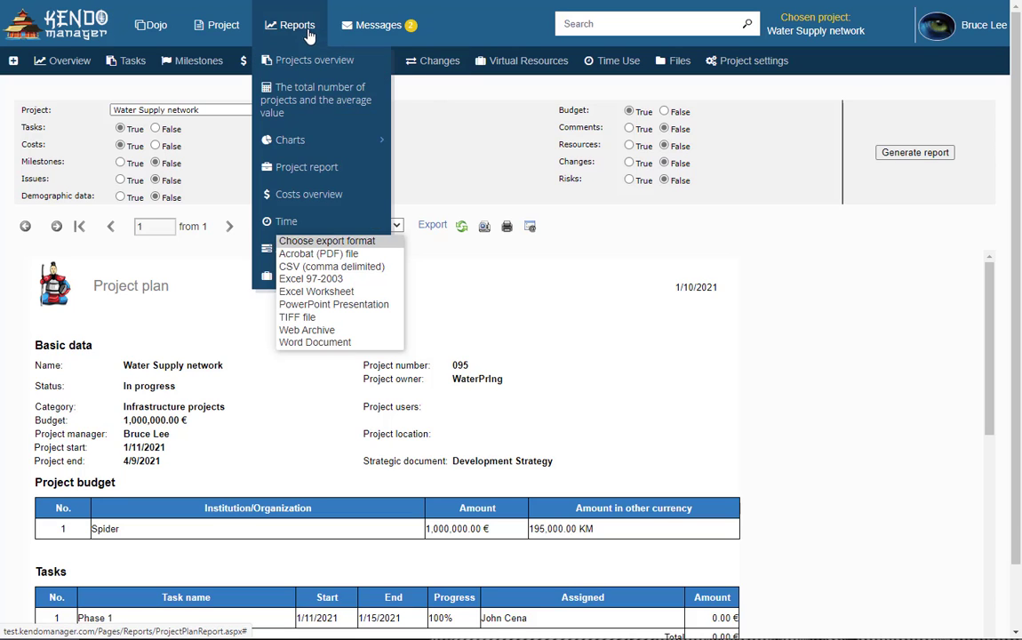
Generate the Costs overview report for the Water Supply network project
{"action": "left_click", "coordinate": [310, 32]}
{"action": "left_click", "coordinate": [322, 194]}
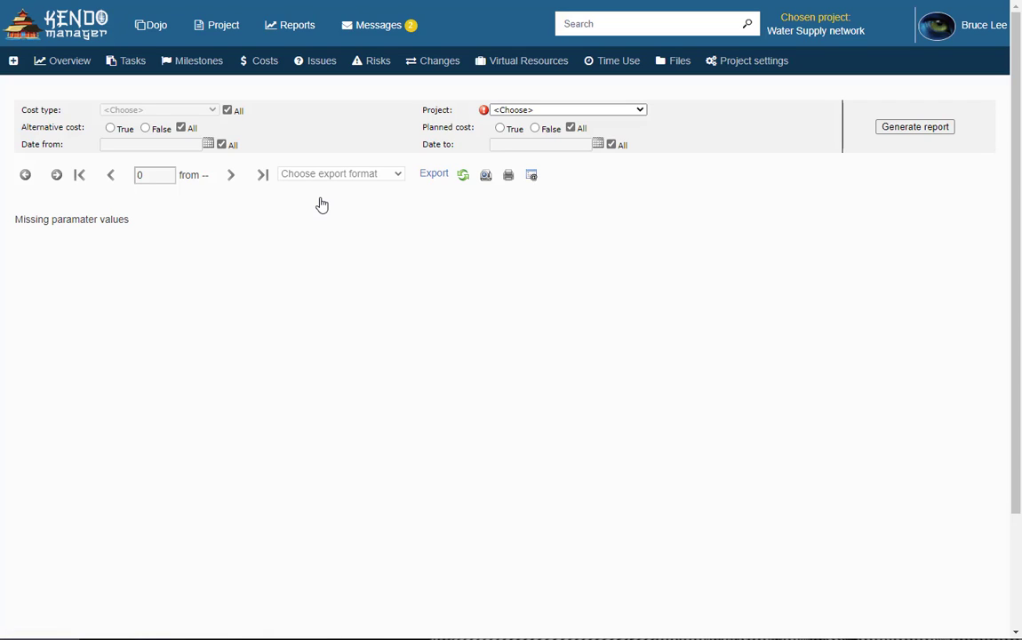
{"action": "left_click", "coordinate": [596, 111]}
{"action": "left_click", "coordinate": [547, 226]}
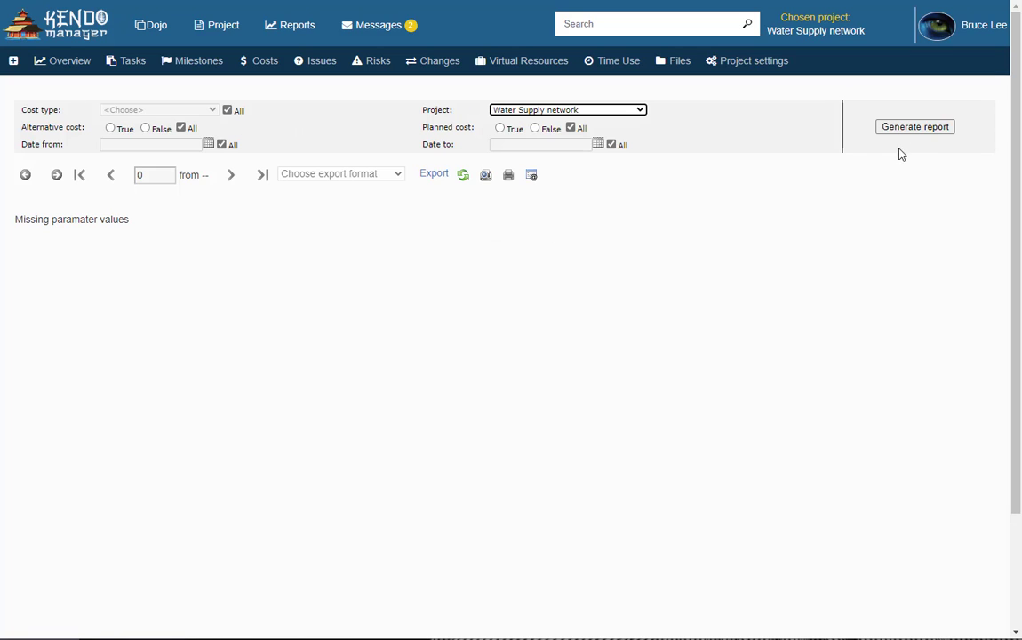
{"action": "left_click", "coordinate": [910, 130]}
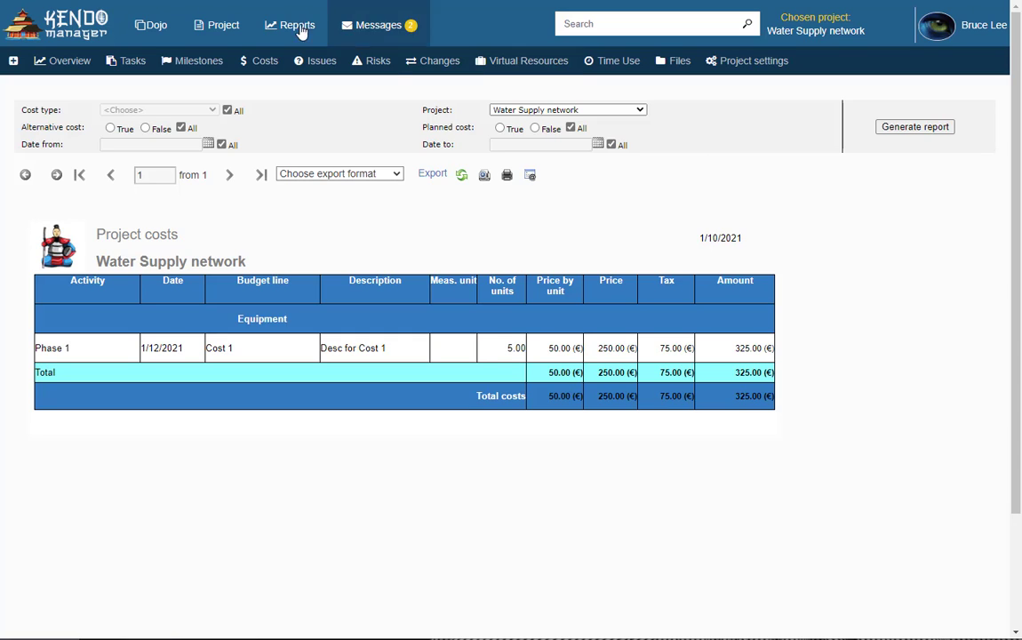
Generate the Time report for Water Supply network, showing the 12h 30min Phase 1 entry
{"action": "mouse_move", "coordinate": [294, 26]}
{"action": "left_click", "coordinate": [289, 221]}
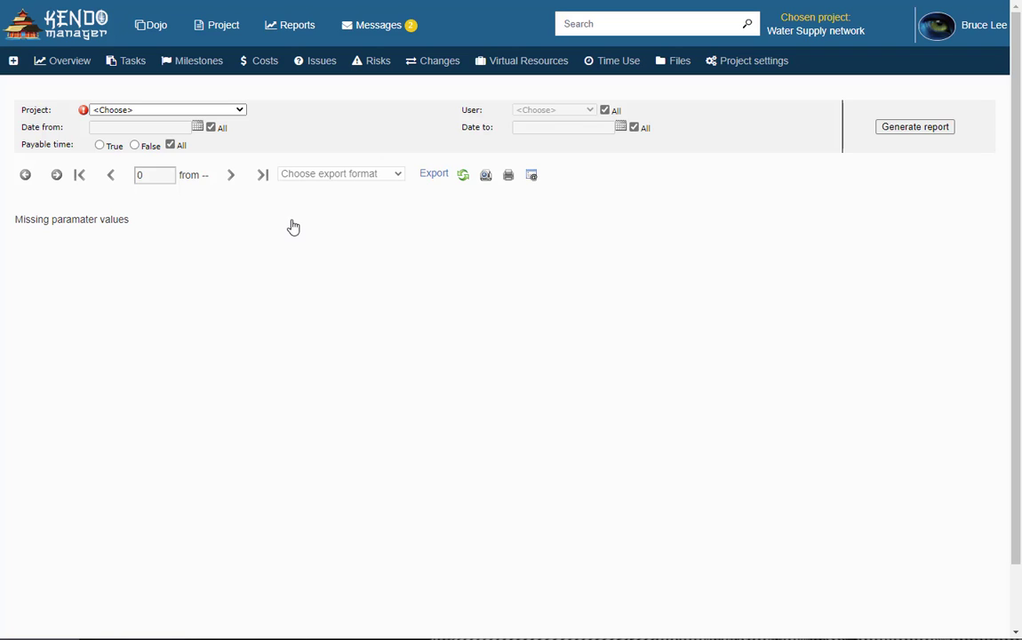
{"action": "left_click", "coordinate": [239, 110]}
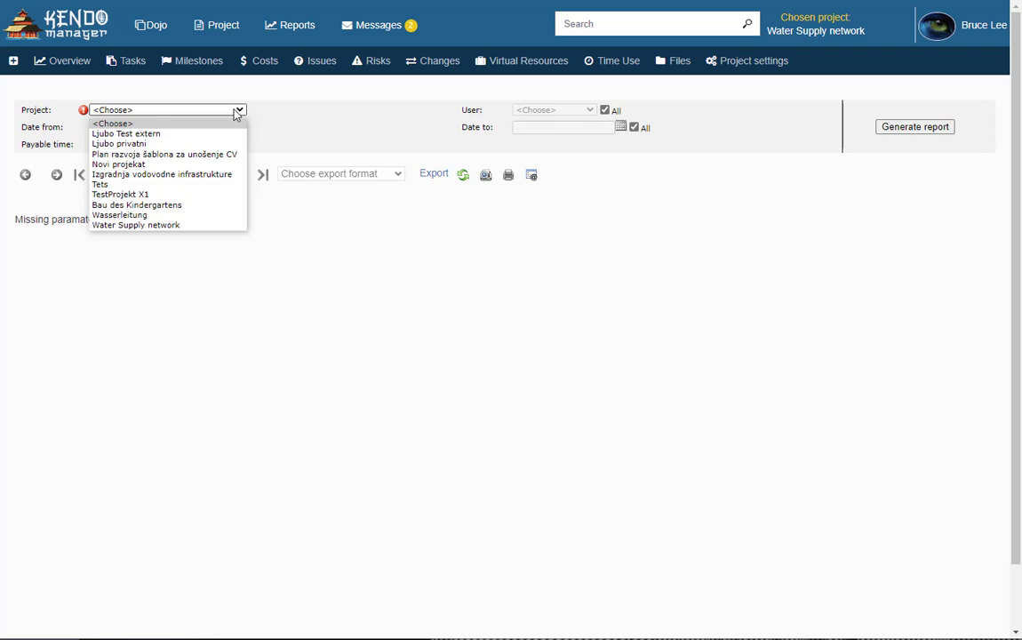
{"action": "left_click", "coordinate": [199, 225]}
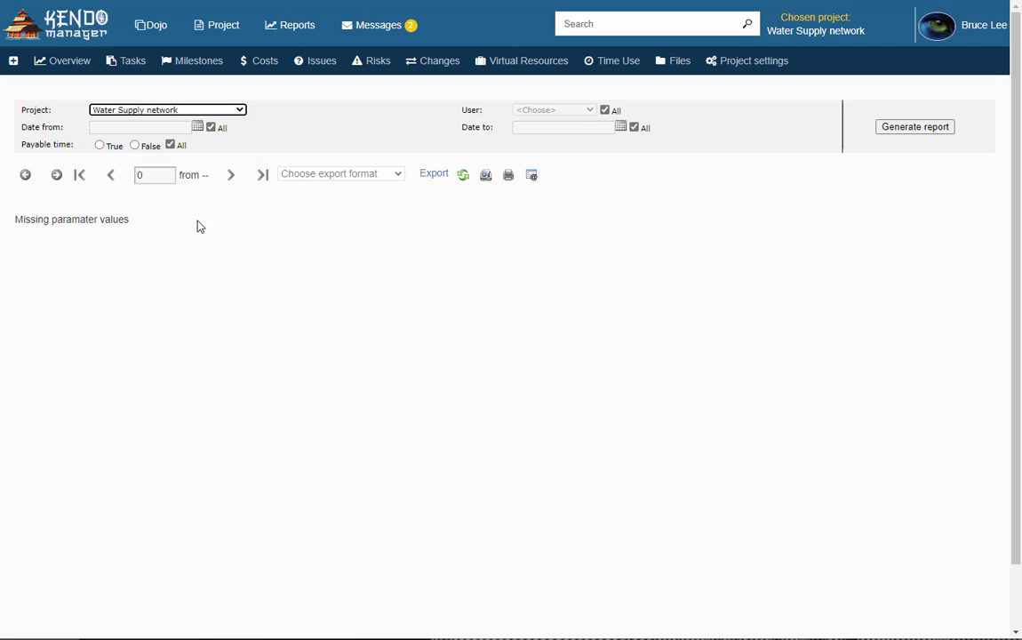
{"action": "left_click", "coordinate": [920, 129]}
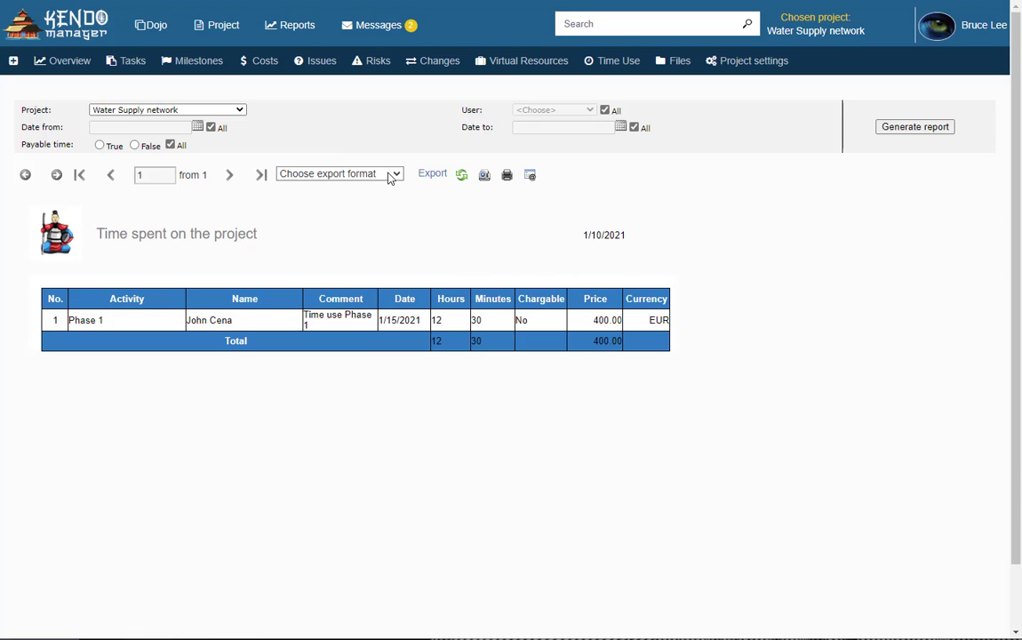
{"action": "left_click", "coordinate": [354, 173]}
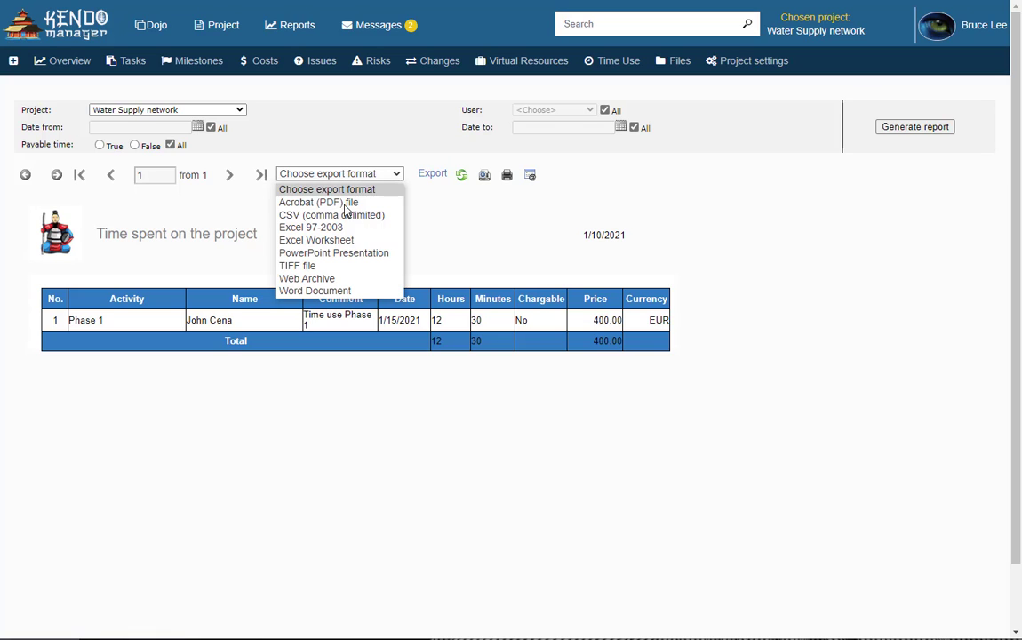
{"action": "left_click", "coordinate": [354, 176]}
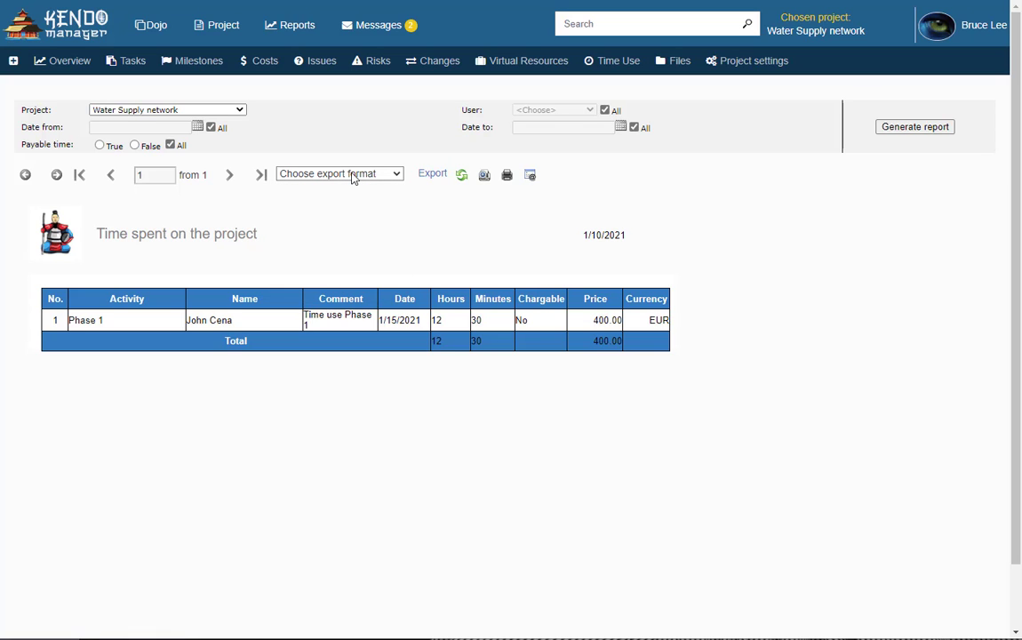